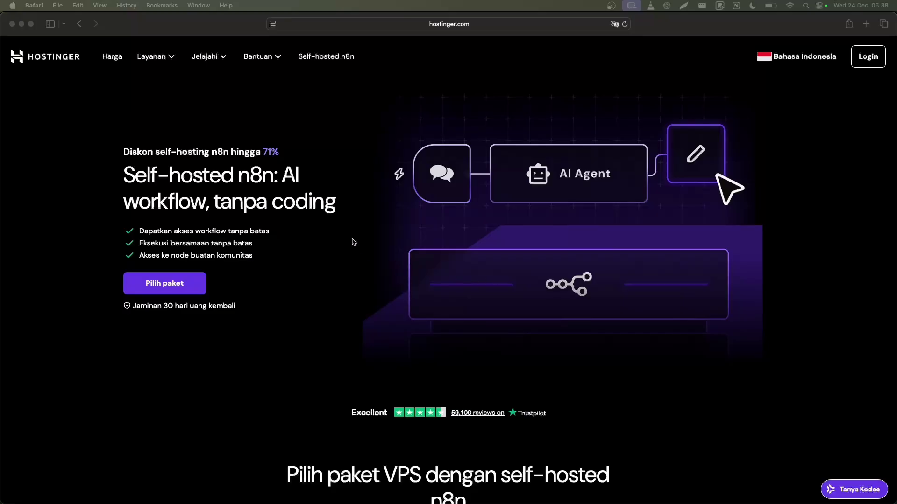
# Add Hostinger's KVM 2 VPS plan to the cart at Rp116.900/bln for 24 months.
pyautogui.scroll(-2, 353, 242)
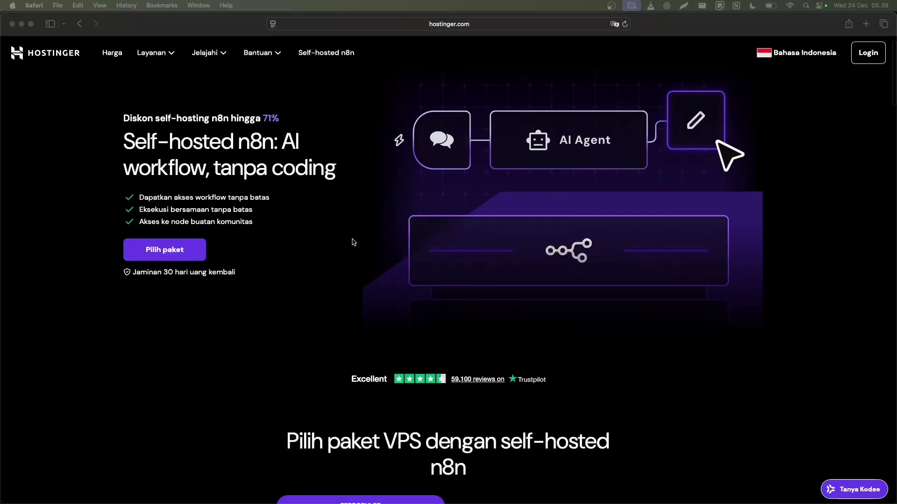
pyautogui.scroll(2, 353, 242)
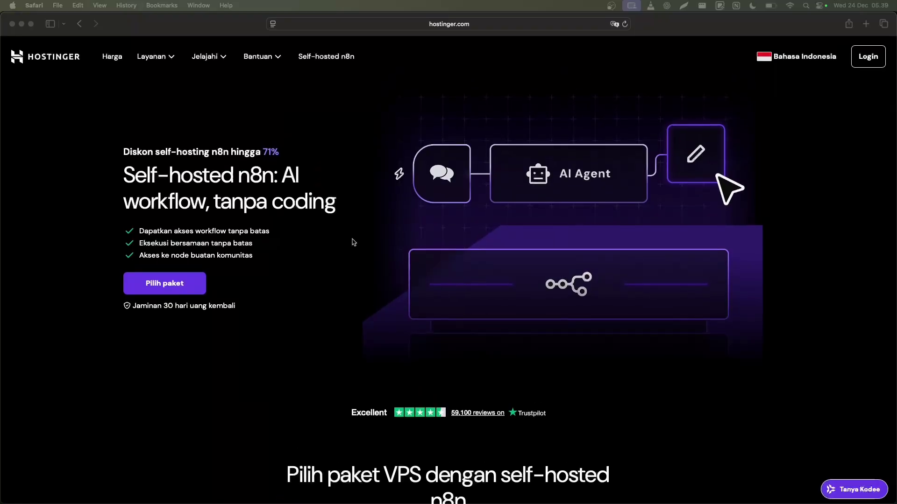
pyautogui.scroll(-4, 400, 245)
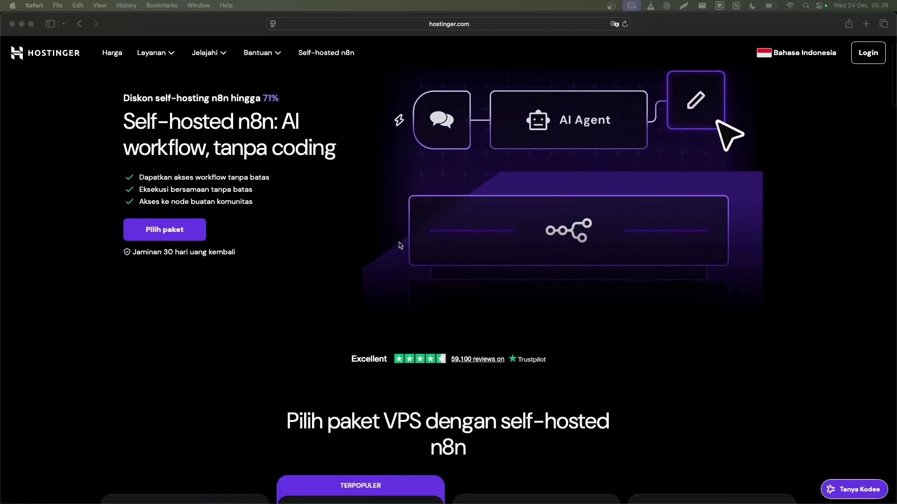
pyautogui.scroll(-15, 400, 246)
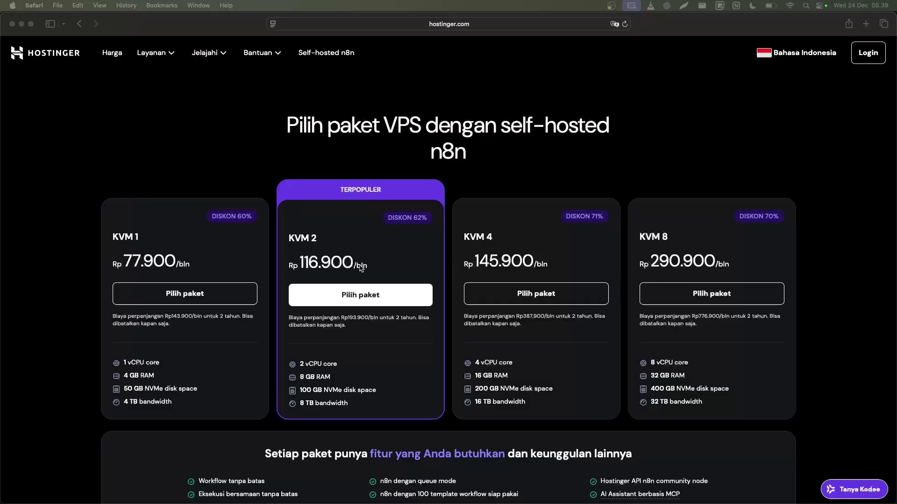
pyautogui.click(359, 298)
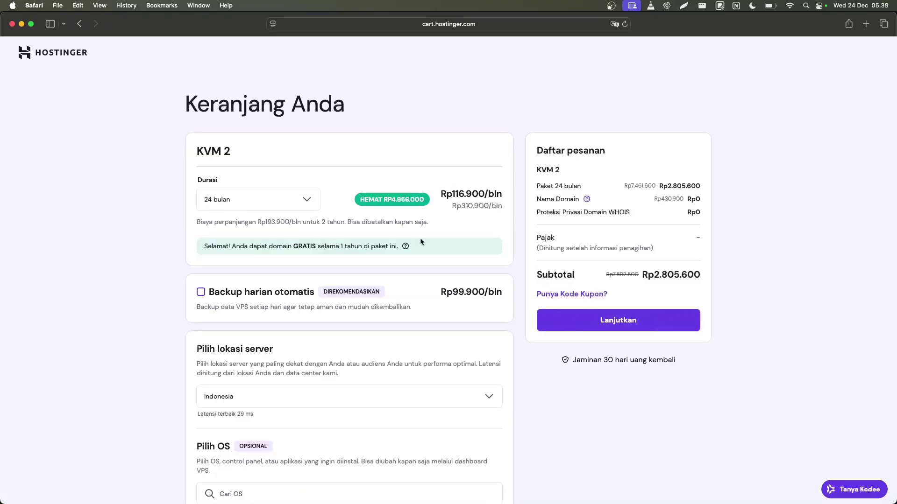
# Change the KVM 2 subscription duration to 12 bulan.
pyautogui.click(294, 200)
pyautogui.click(254, 263)
pyautogui.click(287, 202)
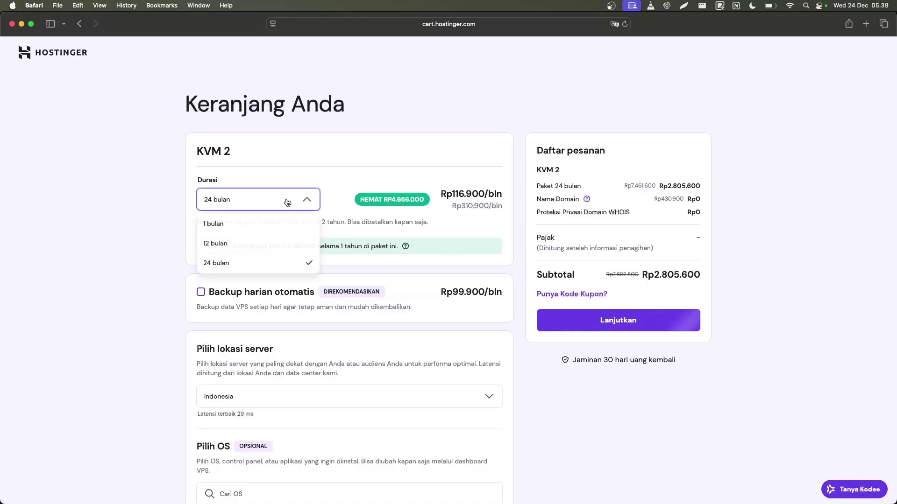
pyautogui.click(257, 245)
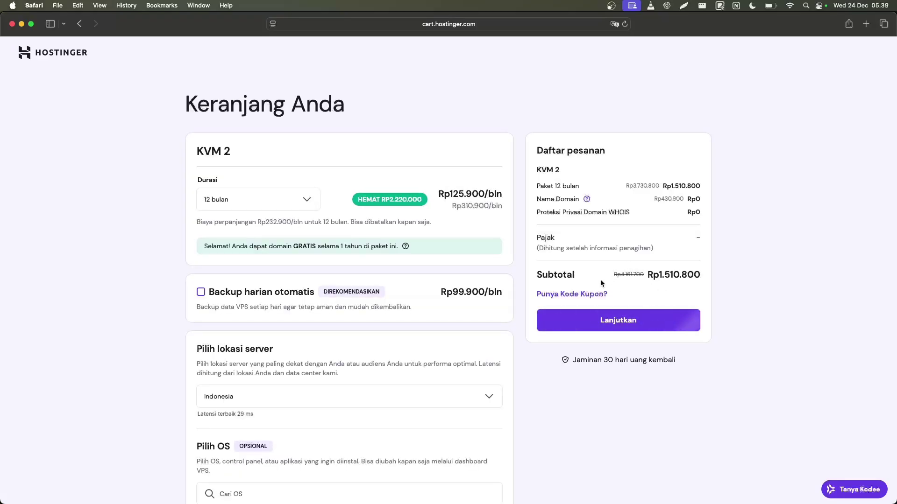
# Apply the 20% discount coupon code, lowering the subtotal to Rp1.208.640.
pyautogui.click(571, 296)
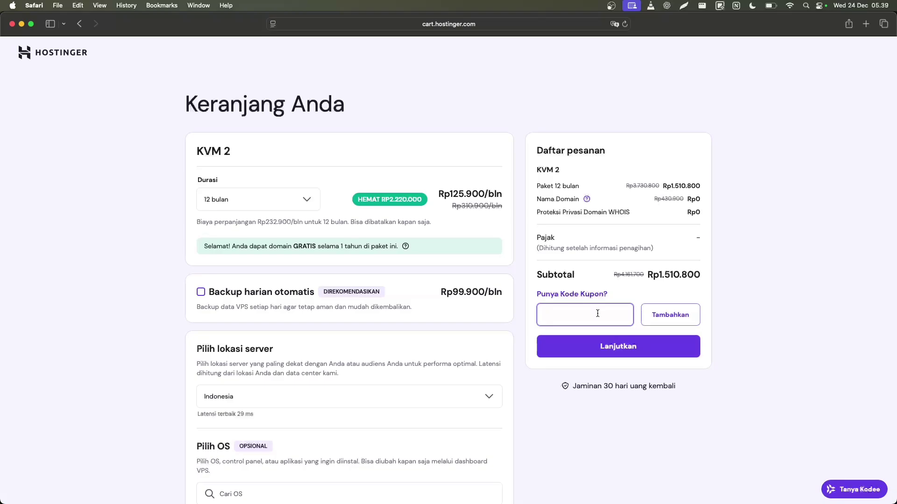
pyautogui.write('DEDINUGRO')
pyautogui.write('HO24')
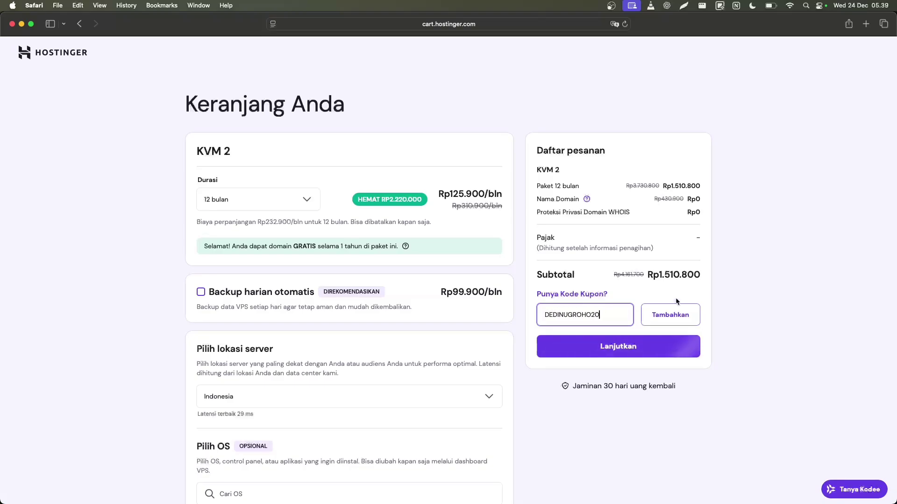
pyautogui.click(674, 315)
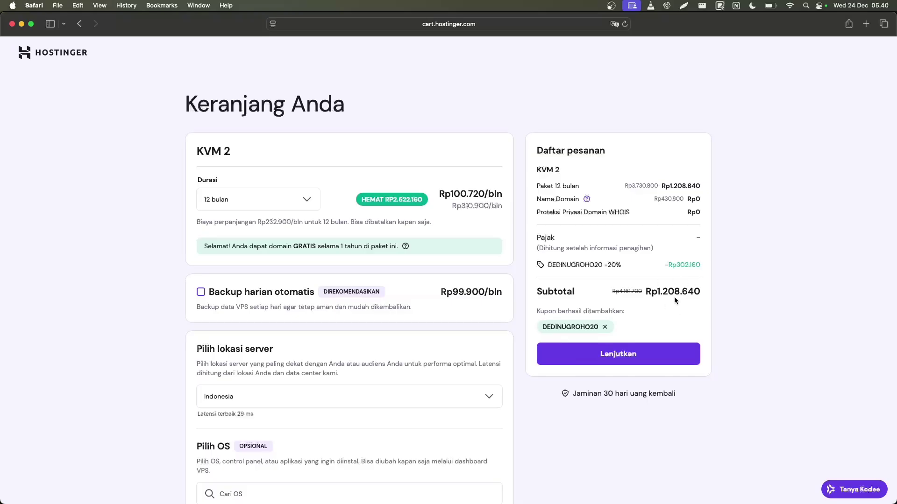
# Keep Indonesia as the VPS server location.
pyautogui.scroll(-2, 675, 299)
pyautogui.scroll(-6, 674, 298)
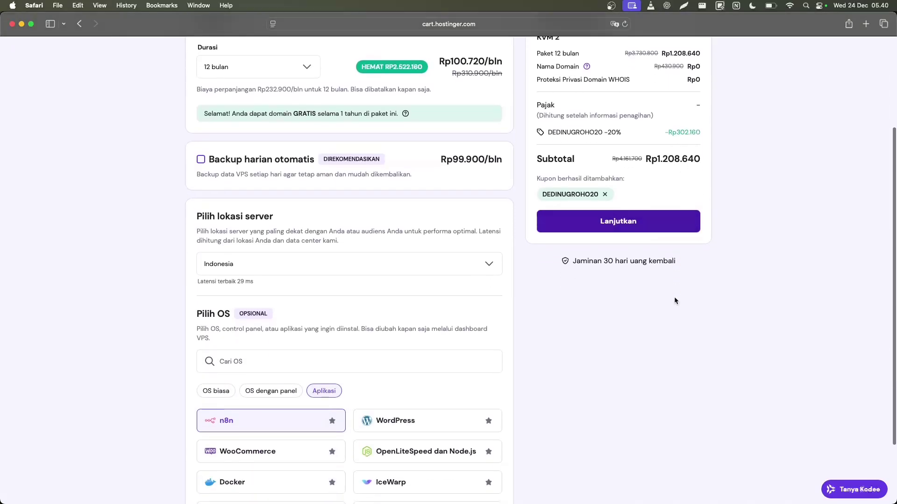
pyautogui.click(268, 196)
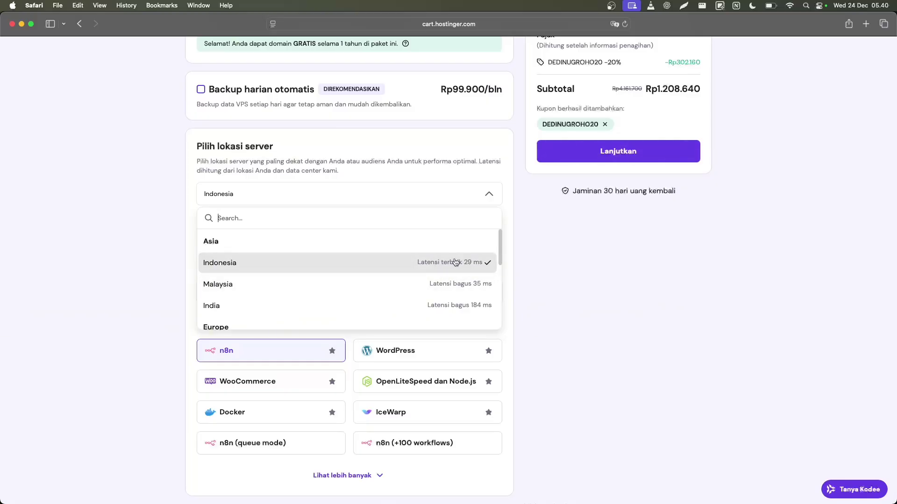
pyautogui.click(305, 264)
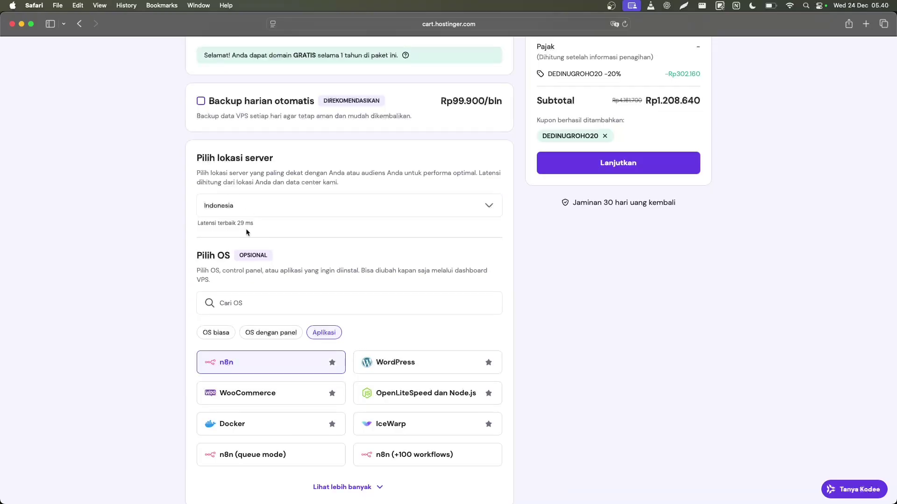
# Select and confirm n8n (Ubuntu 24.04) as the application to install on the VPS.
pyautogui.scroll(-2, 246, 228)
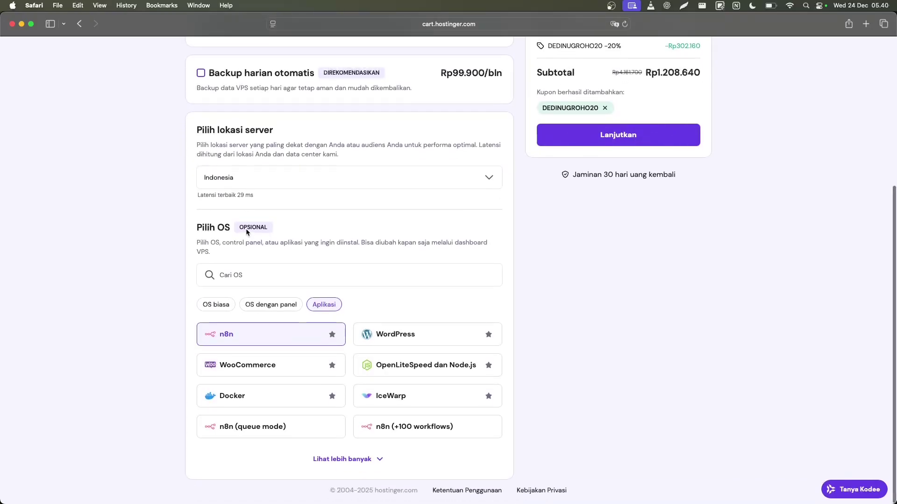
pyautogui.click(259, 339)
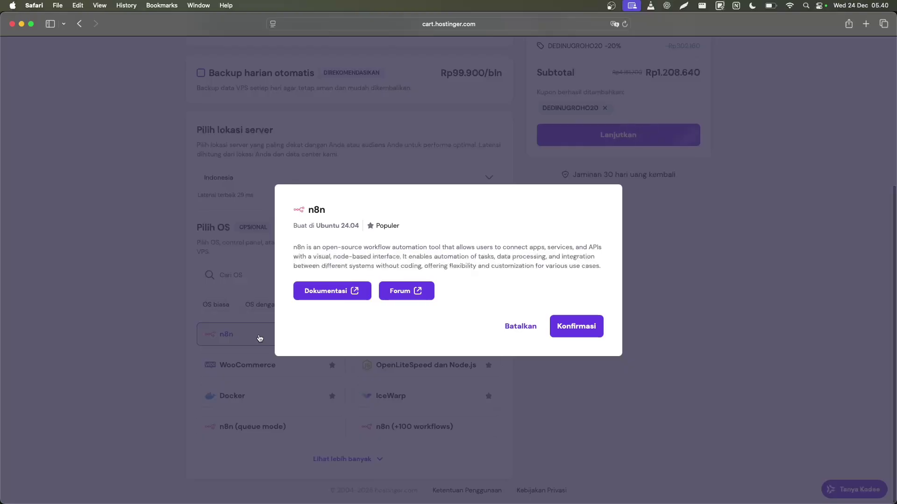
pyautogui.click(571, 324)
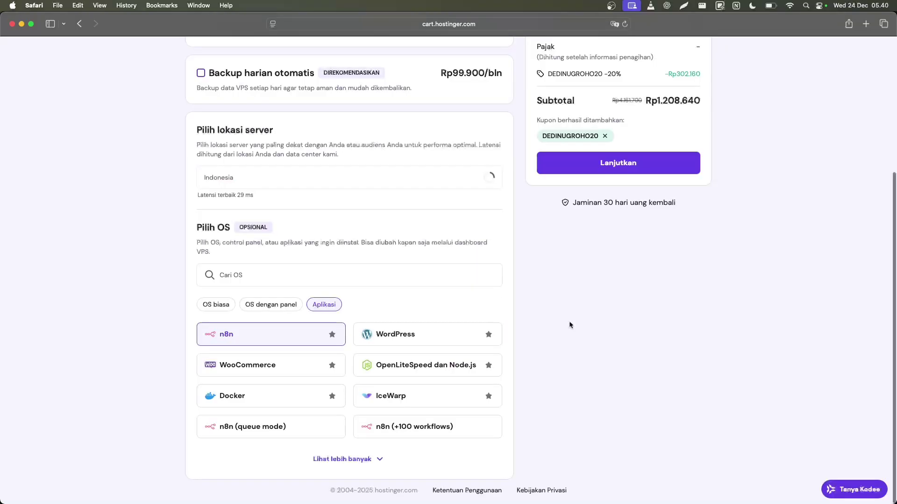
pyautogui.scroll(1, 364, 348)
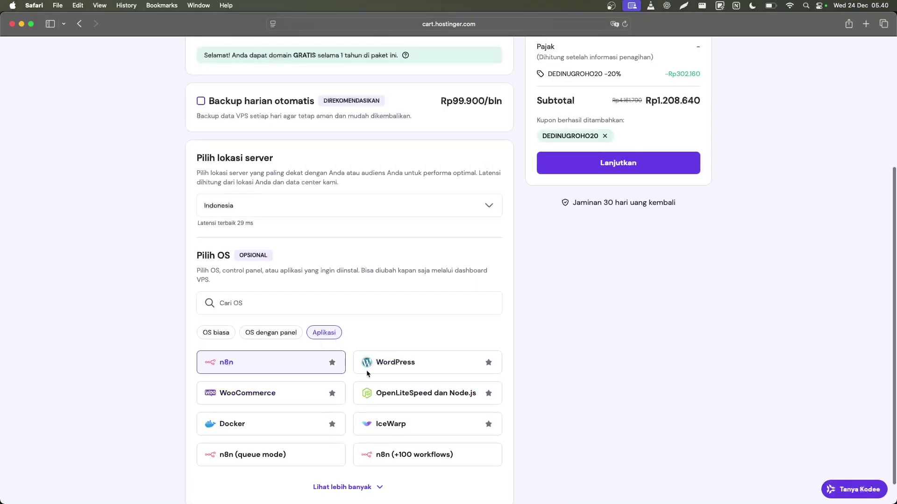
pyautogui.click(223, 336)
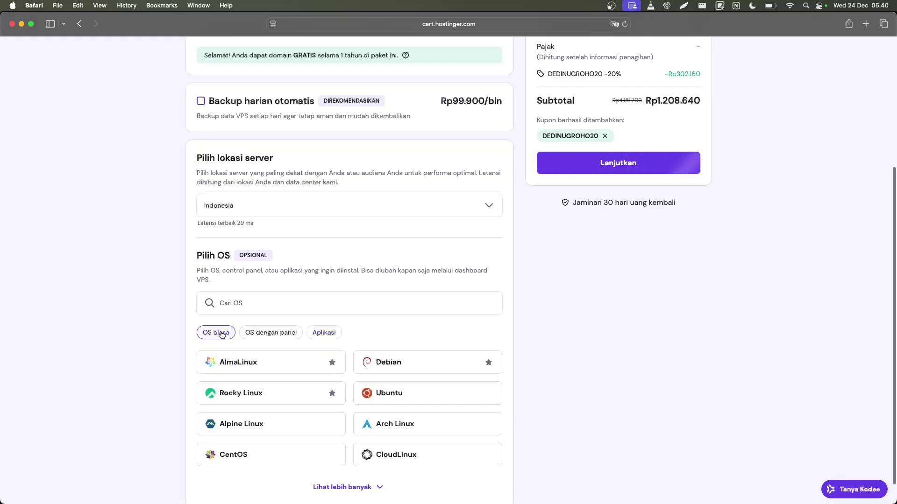
pyautogui.click(324, 332)
# Continue from the cart to account sign-up with Lanjutkan.
pyautogui.scroll(-1, 587, 340)
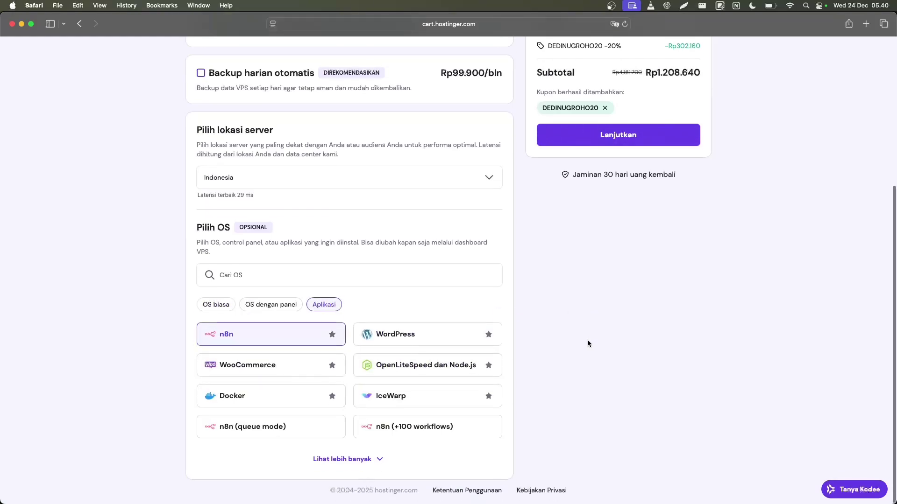
pyautogui.scroll(5, 587, 341)
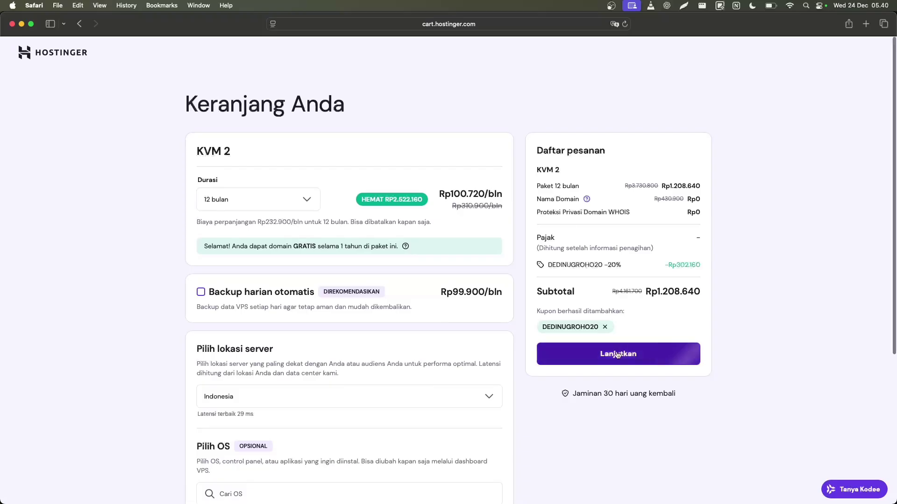
pyautogui.click(613, 354)
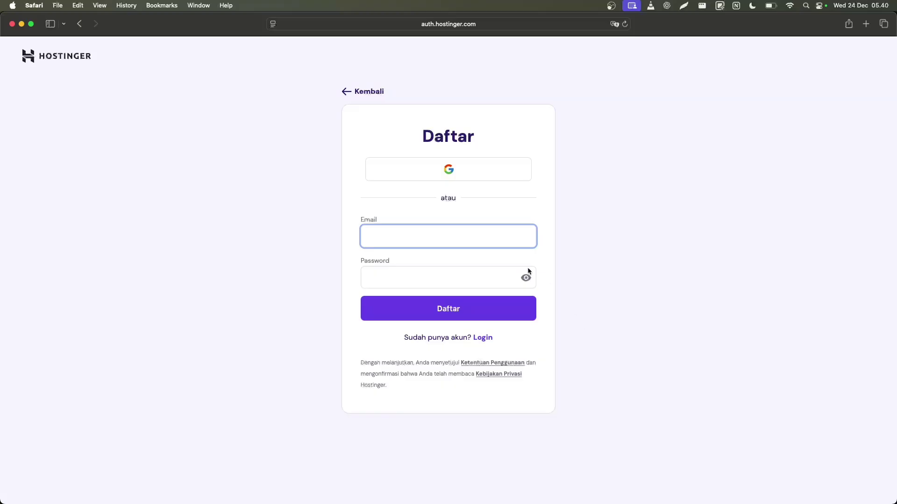
# Sign in on the Daftar page and submit the Alamat Penagihan billing address form.
pyautogui.click(584, 261)
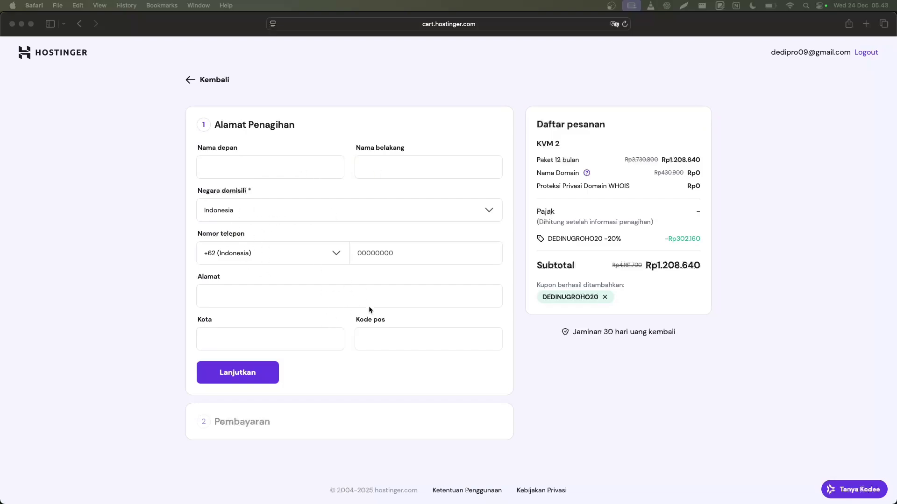
pyautogui.click(240, 379)
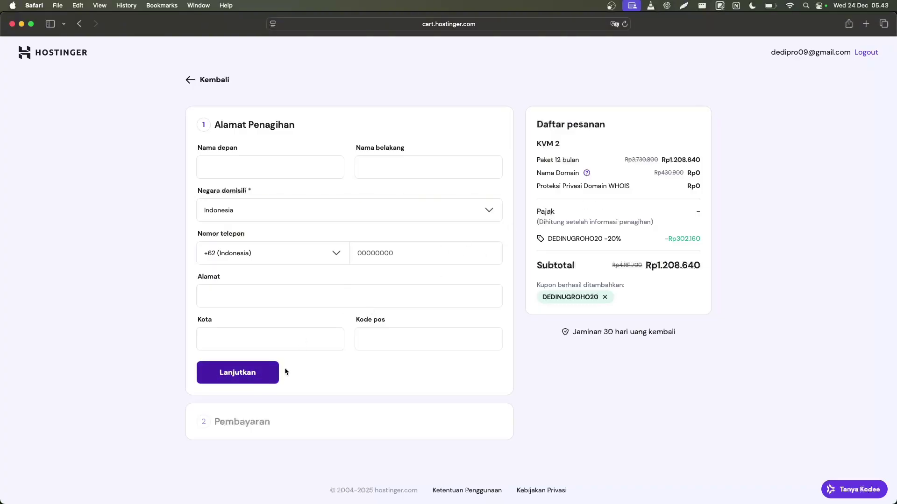
pyautogui.click(261, 372)
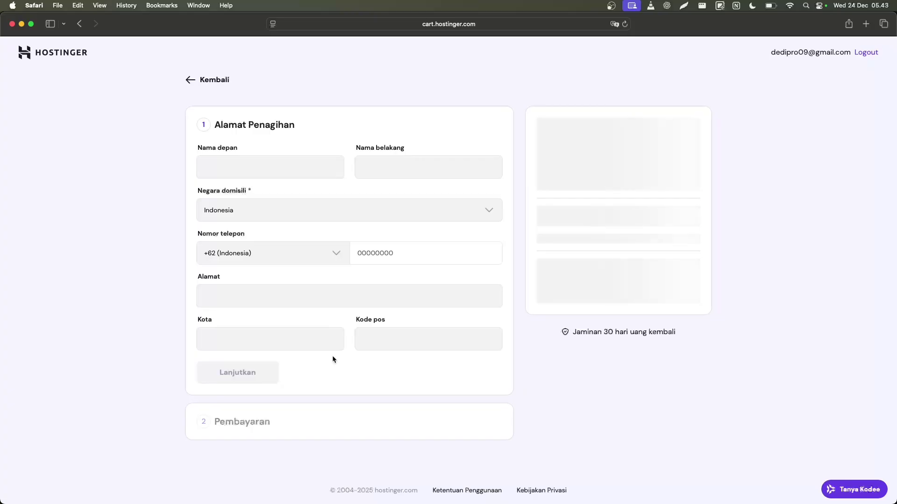
# Choose QRIS as the payment method for the KVM 2 order at checkout.
pyautogui.scroll(-5, 332, 355)
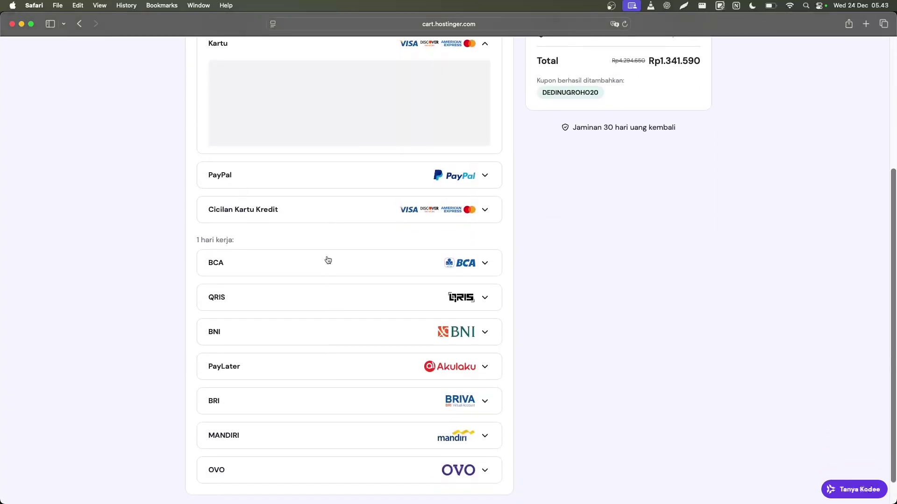
pyautogui.scroll(3, 327, 259)
pyautogui.scroll(-2, 243, 126)
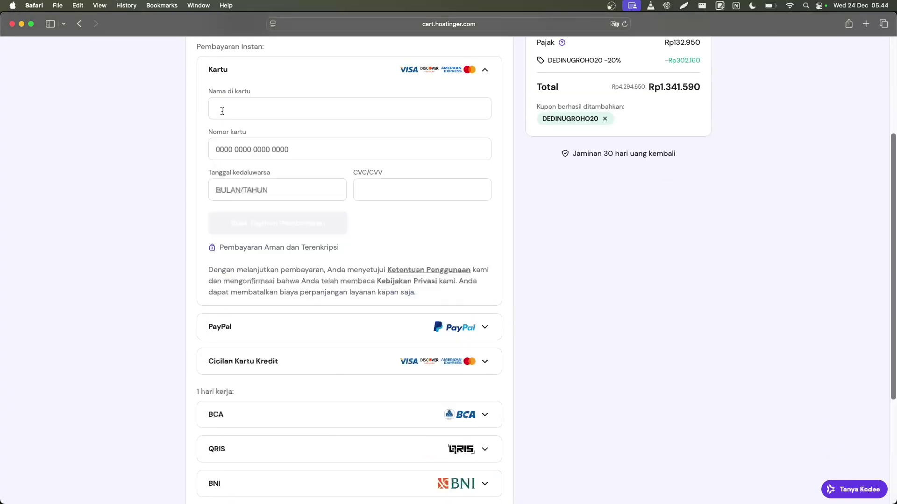
pyautogui.scroll(-4, 265, 187)
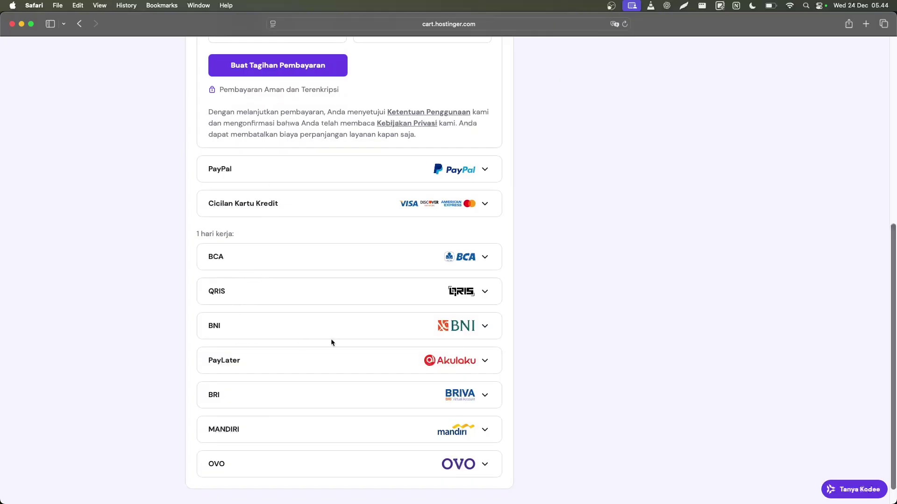
pyautogui.scroll(7, 569, 302)
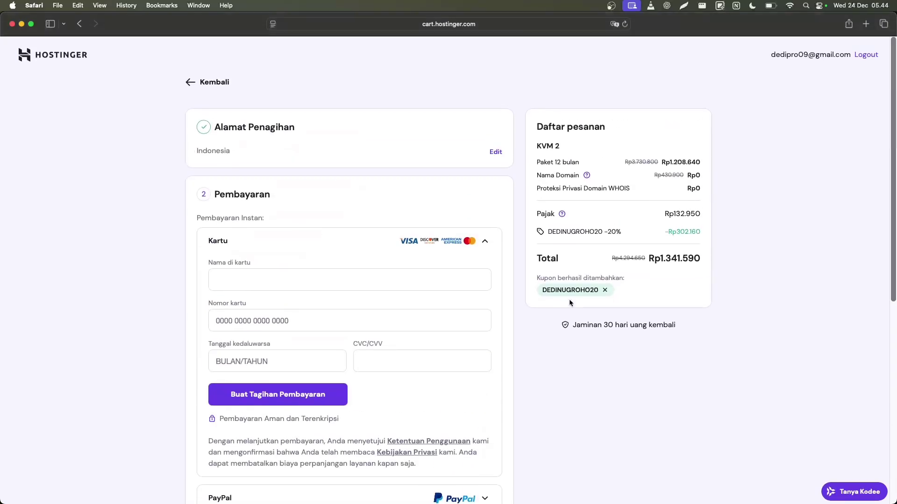
pyautogui.scroll(-1, 569, 302)
pyautogui.scroll(1, 569, 303)
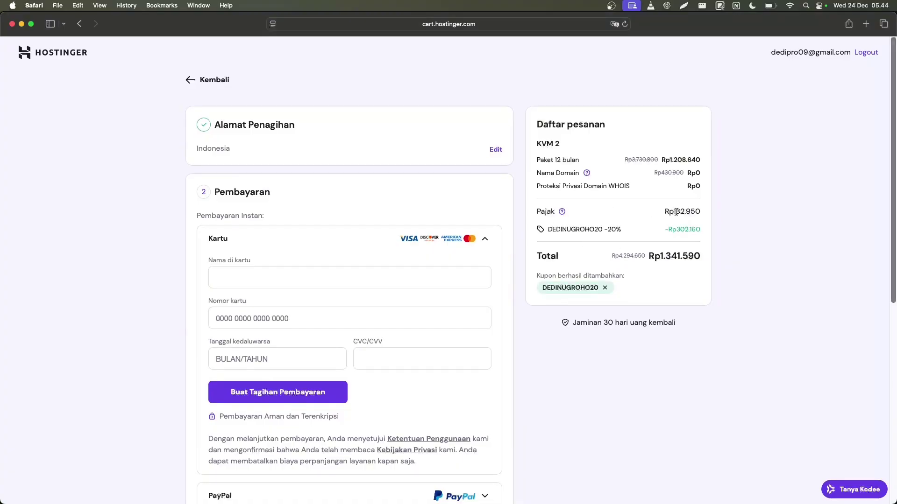
pyautogui.scroll(-8, 616, 288)
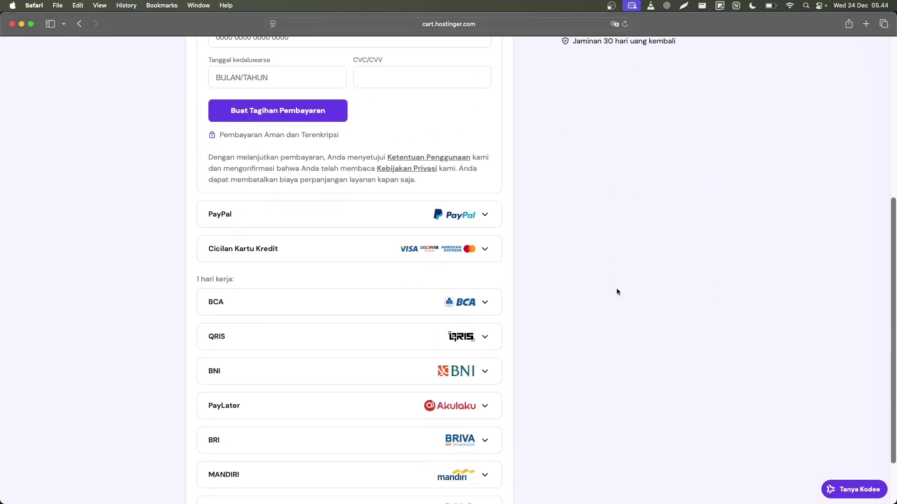
pyautogui.scroll(6, 544, 348)
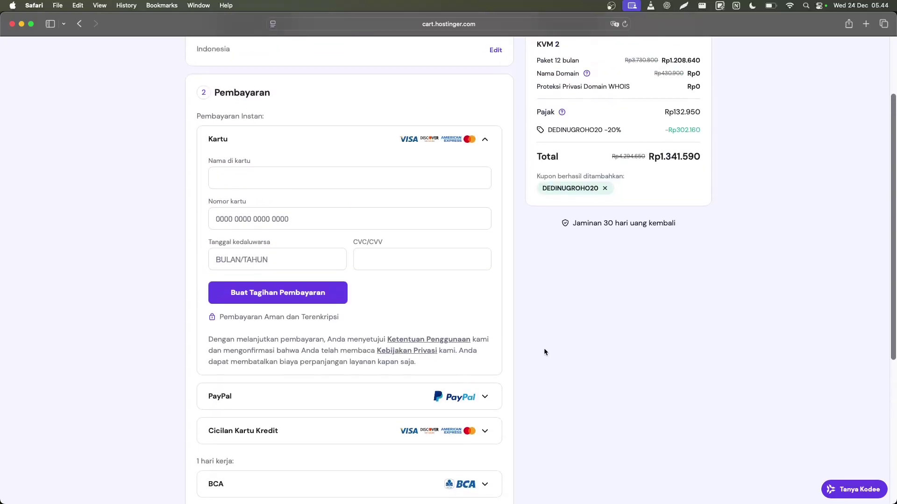
pyautogui.scroll(-3, 324, 336)
pyautogui.scroll(-2, 336, 333)
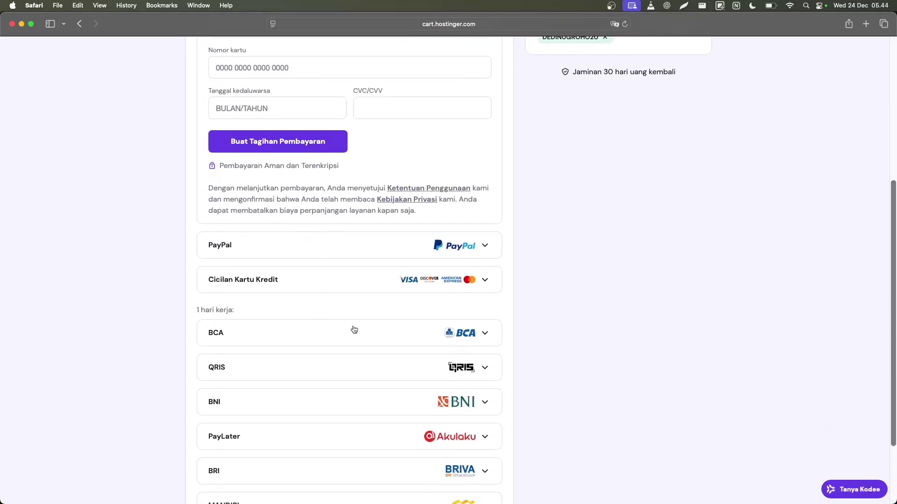
pyautogui.click(486, 369)
pyautogui.scroll(3, 542, 343)
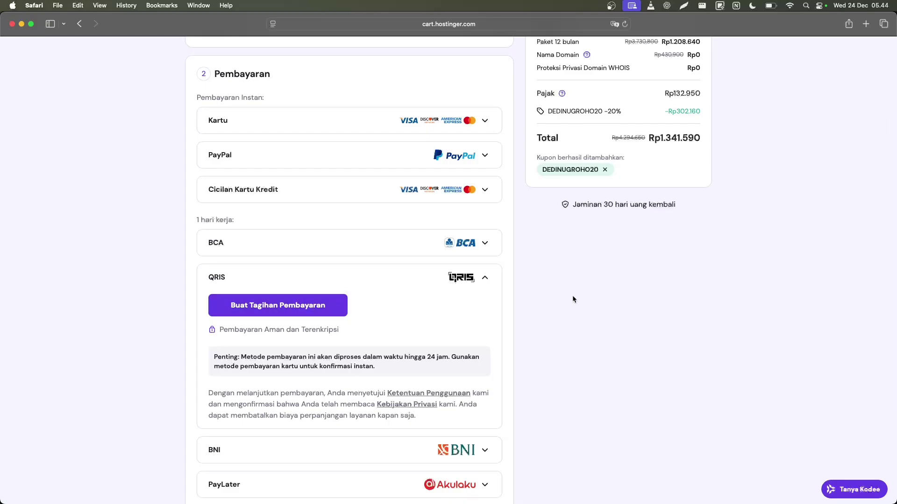
pyautogui.scroll(2, 573, 297)
pyautogui.scroll(-2, 573, 298)
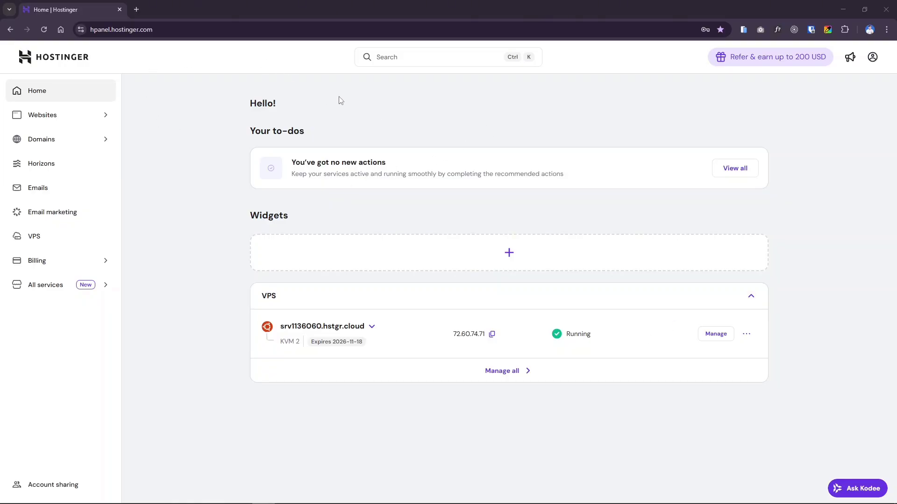
# Open the management overview for the running KVM 2 VPS in hPanel.
pyautogui.moveTo(153, 30); pyautogui.dragTo(90, 29)
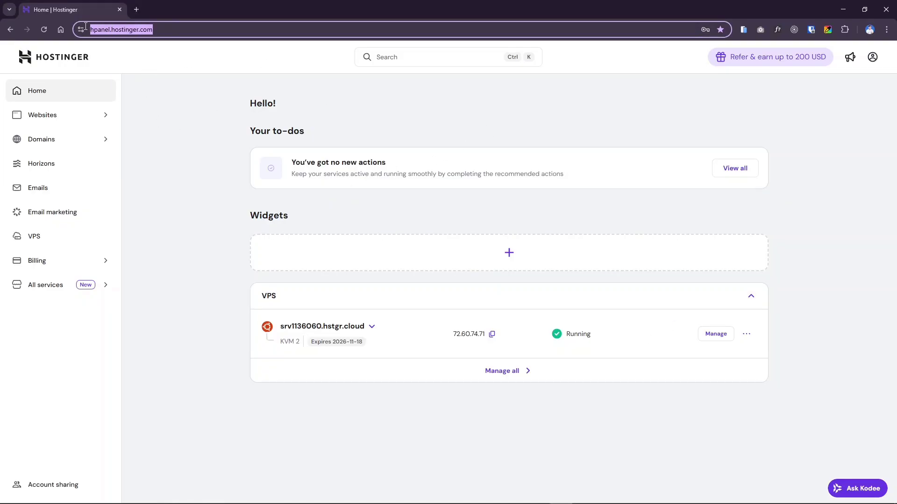
pyautogui.click(165, 93)
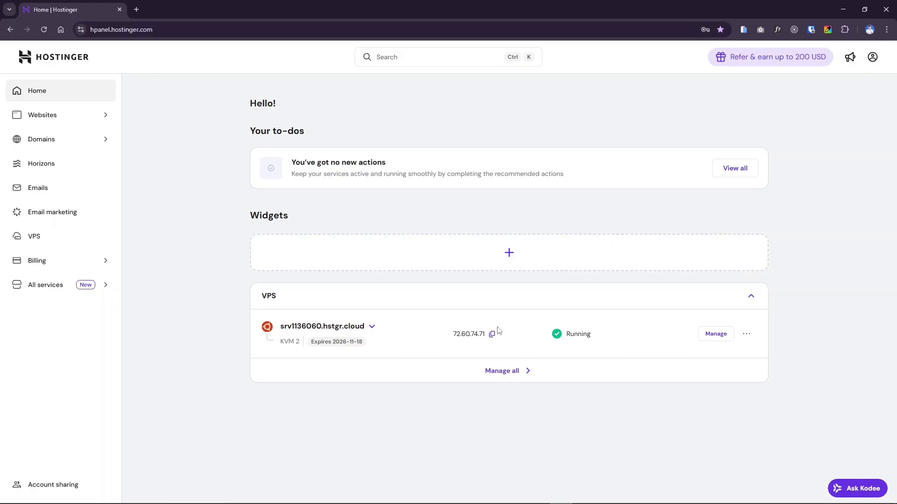
pyautogui.moveTo(566, 339); pyautogui.dragTo(596, 341)
pyautogui.click(818, 326)
pyautogui.click(713, 335)
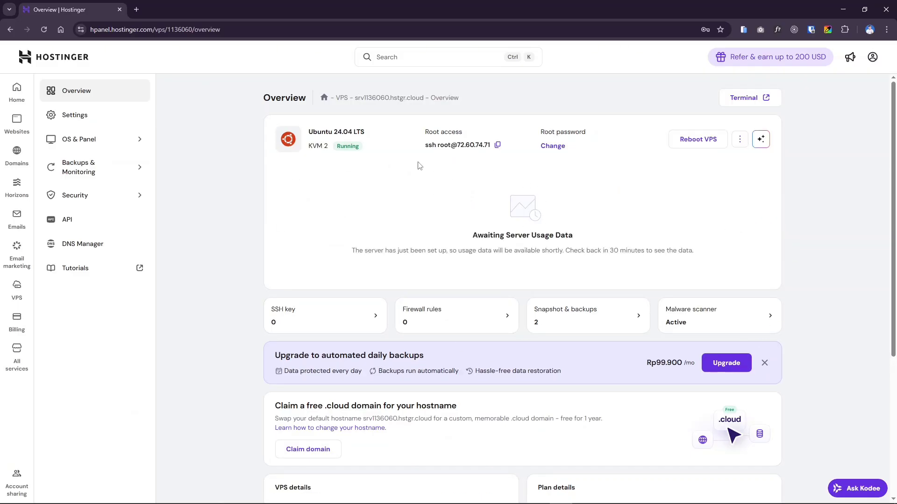
# Under OS & Panel > Operating System, pick the Application template n8n (+100 workflows).
pyautogui.click(124, 144)
pyautogui.click(110, 167)
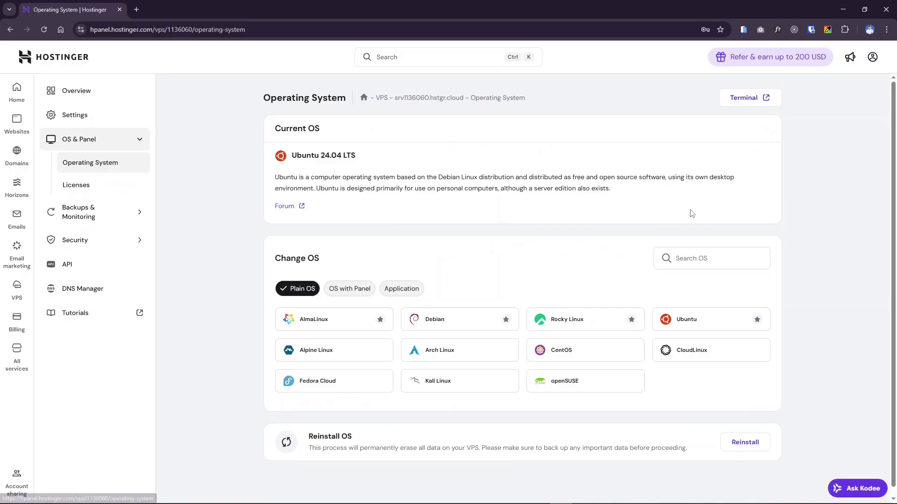
pyautogui.scroll(-1, 472, 274)
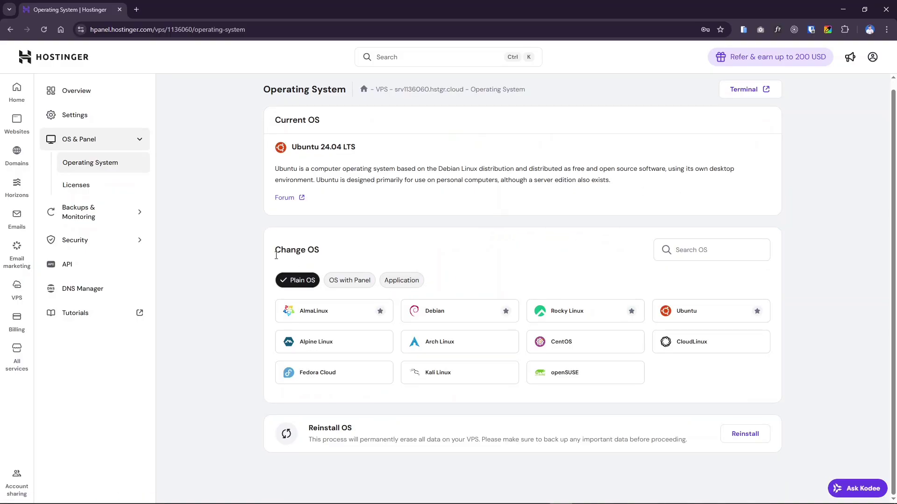
pyautogui.click(401, 280)
pyautogui.scroll(-1, 523, 355)
pyautogui.click(532, 379)
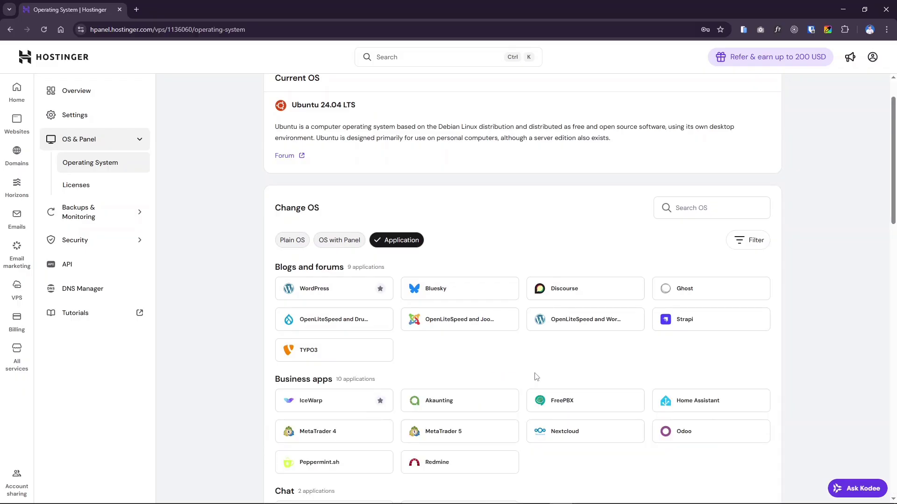
pyautogui.scroll(-5, 542, 364)
pyautogui.scroll(-3, 540, 350)
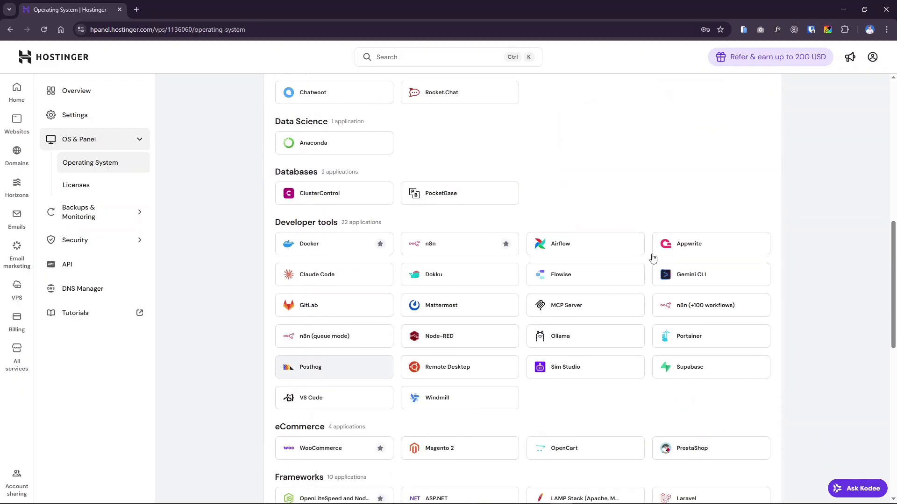
pyautogui.click(713, 306)
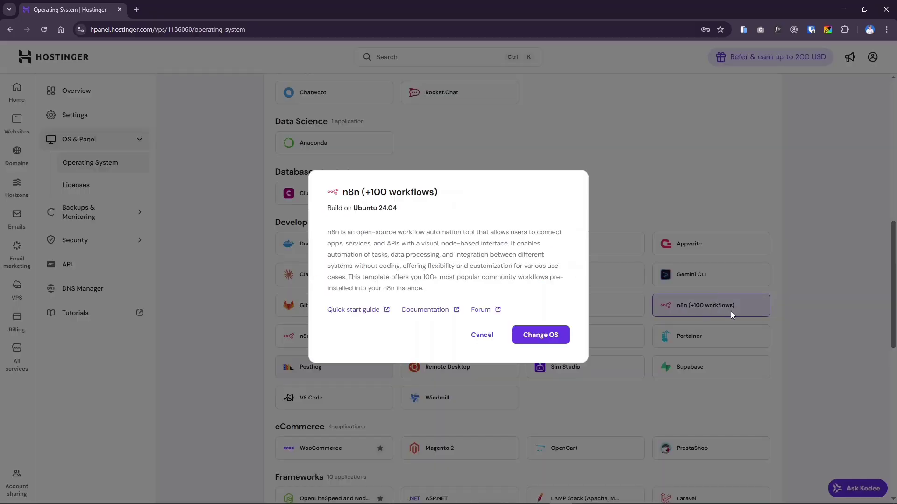
# Confirm the OS change, accept file deletion, and set a saved root password.
pyautogui.click(533, 340)
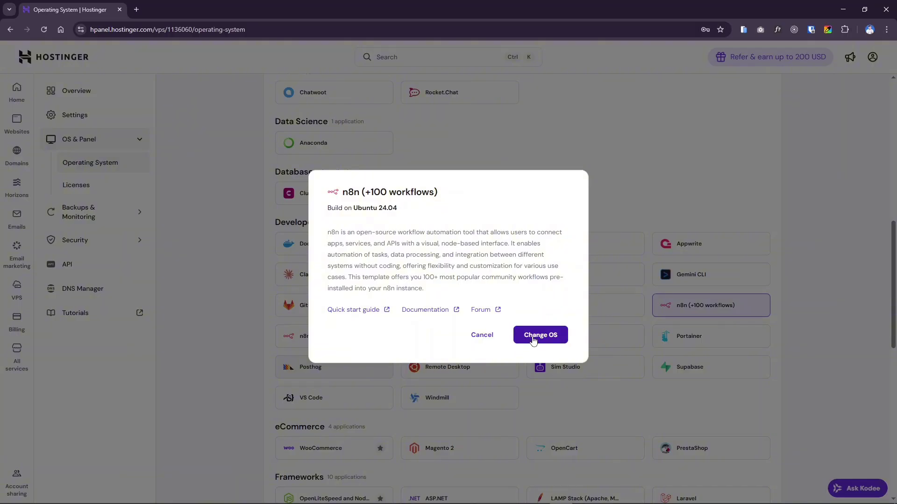
pyautogui.click(533, 341)
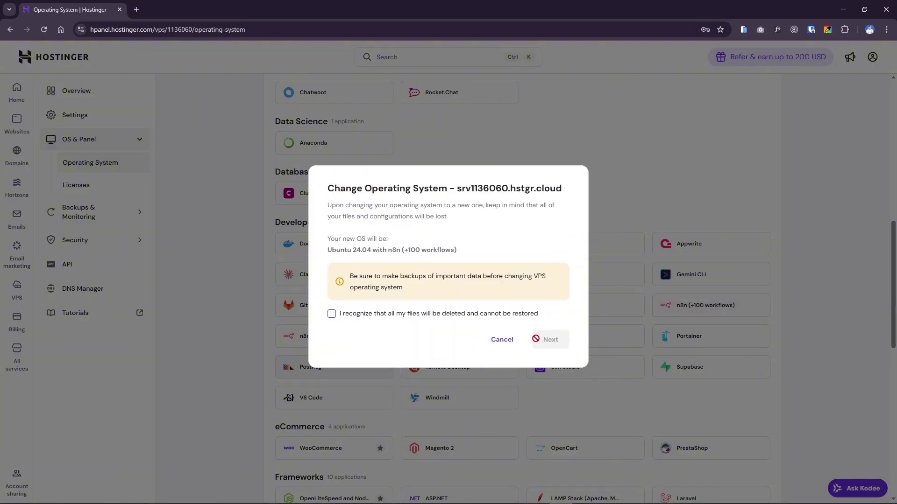
pyautogui.click(485, 317)
pyautogui.click(551, 339)
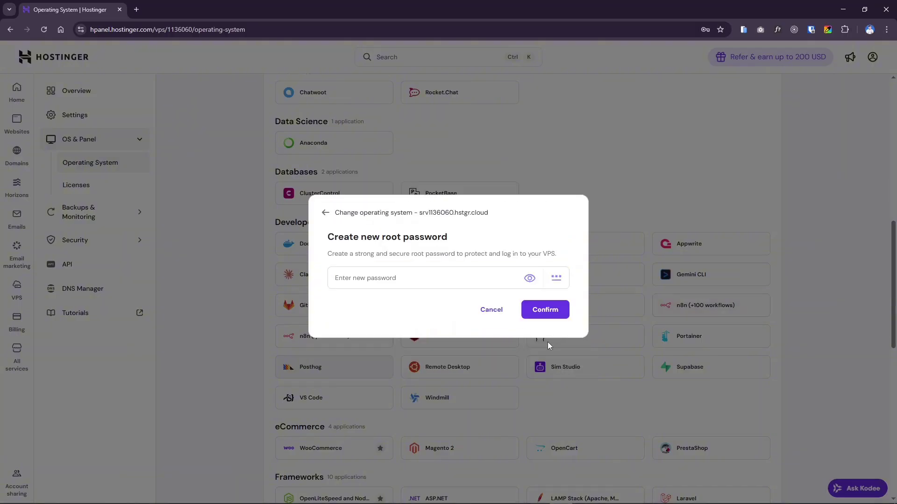
pyautogui.click(434, 278)
pyautogui.click(439, 301)
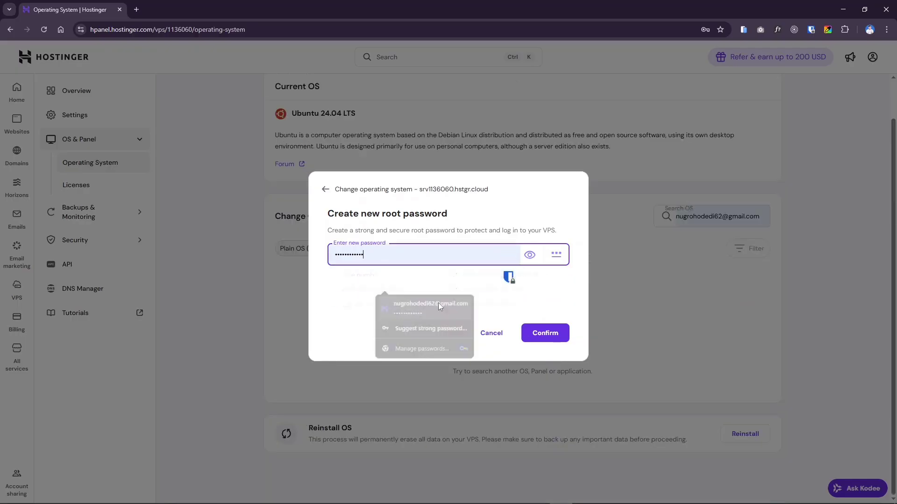
pyautogui.click(556, 325)
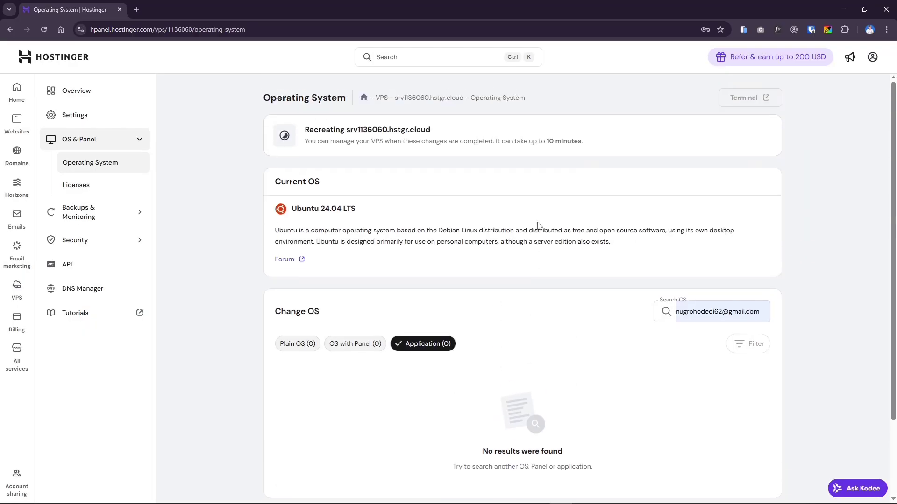
# Wait until the Operating System page shows n8n (+100 workflows) as current application on Ubuntu 24.04.
pyautogui.scroll(-3, 465, 225)
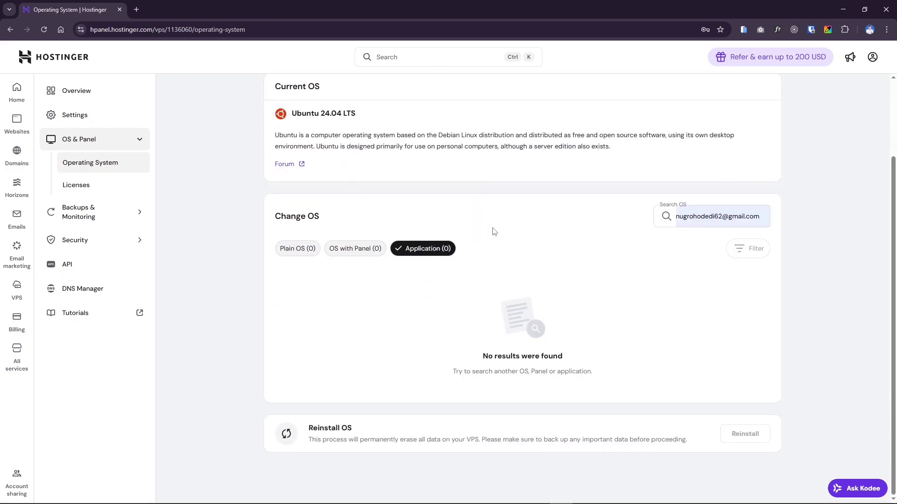
pyautogui.scroll(3, 495, 232)
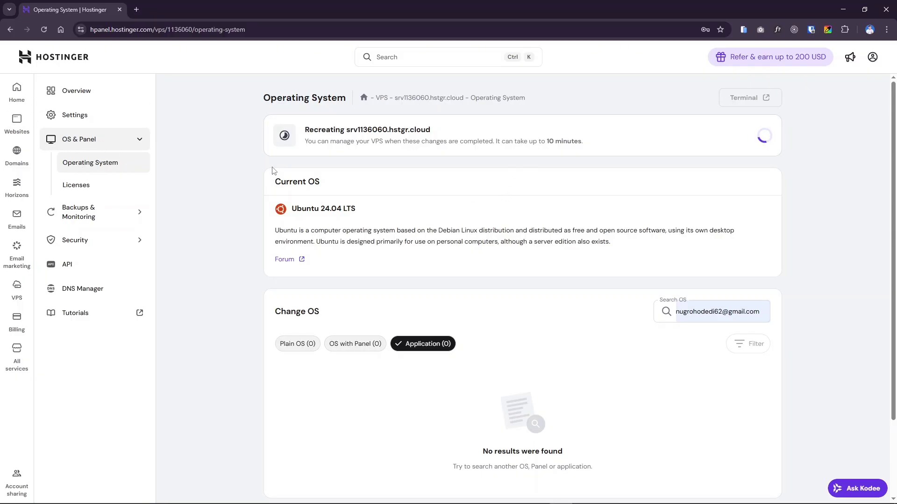
pyautogui.scroll(-2, 333, 333)
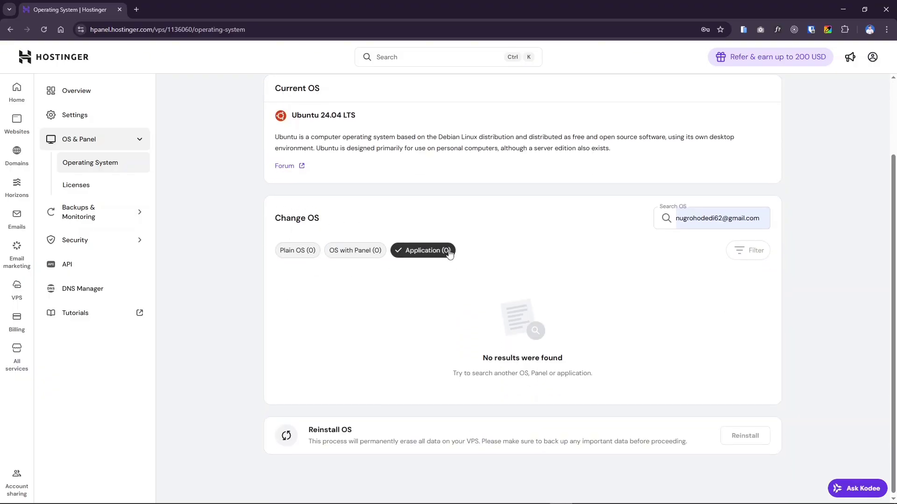
pyautogui.scroll(2, 604, 310)
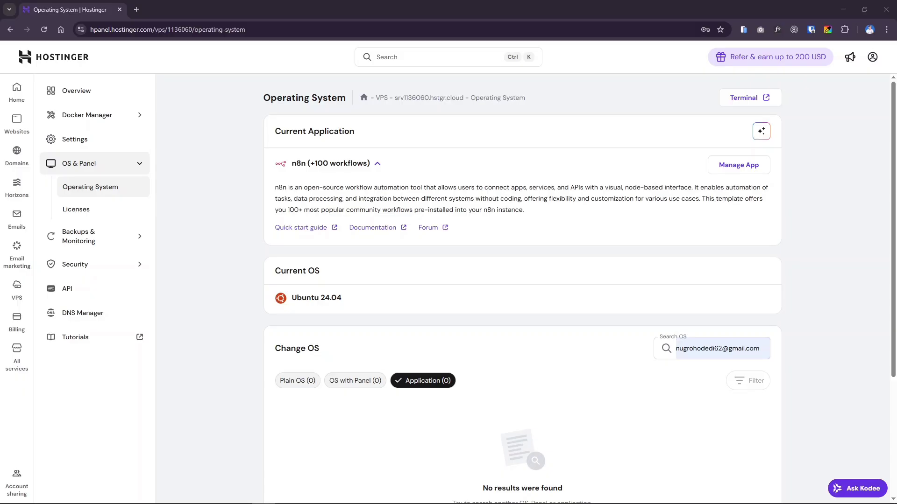
# From the VPS Overview, launch Manage App to open n8n's owner setup form in a new tab.
pyautogui.click(68, 94)
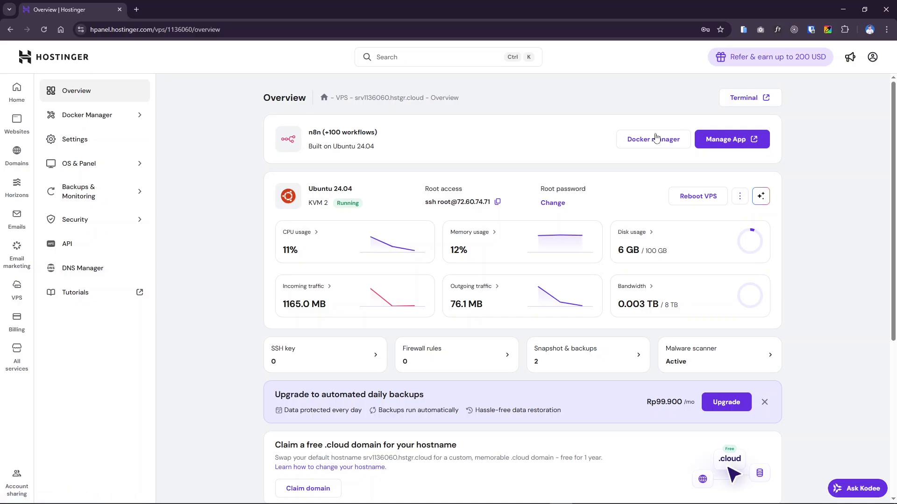
pyautogui.click(731, 143)
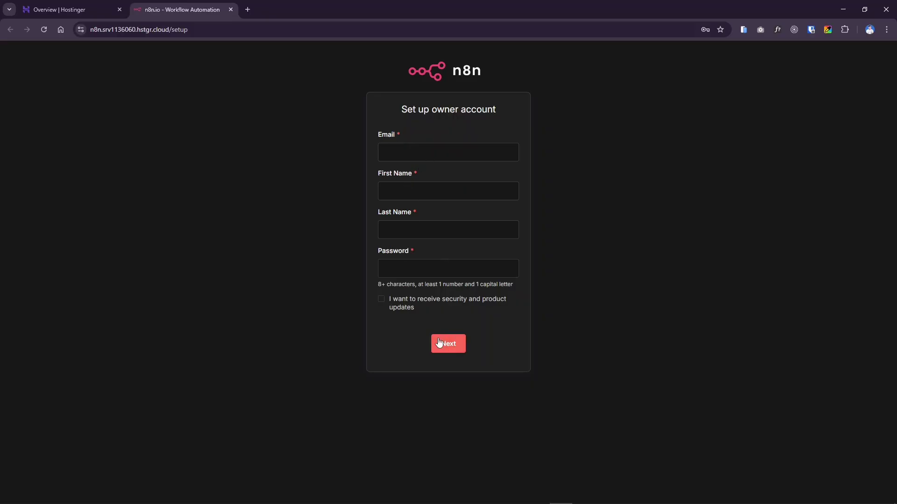
# Tick the security and product updates checkbox, then untick it again.
pyautogui.click(488, 309)
pyautogui.click(414, 312)
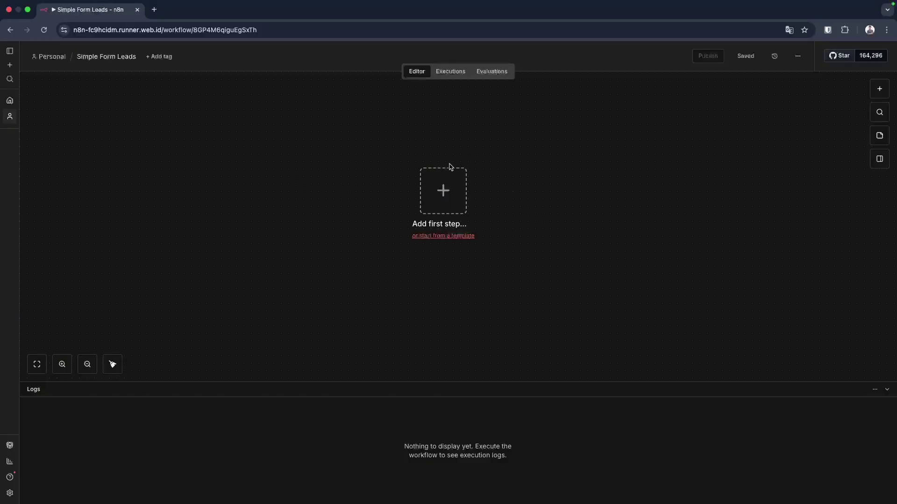
# Edit the workflow title 'Simple Form Leads'.
pyautogui.click(110, 57)
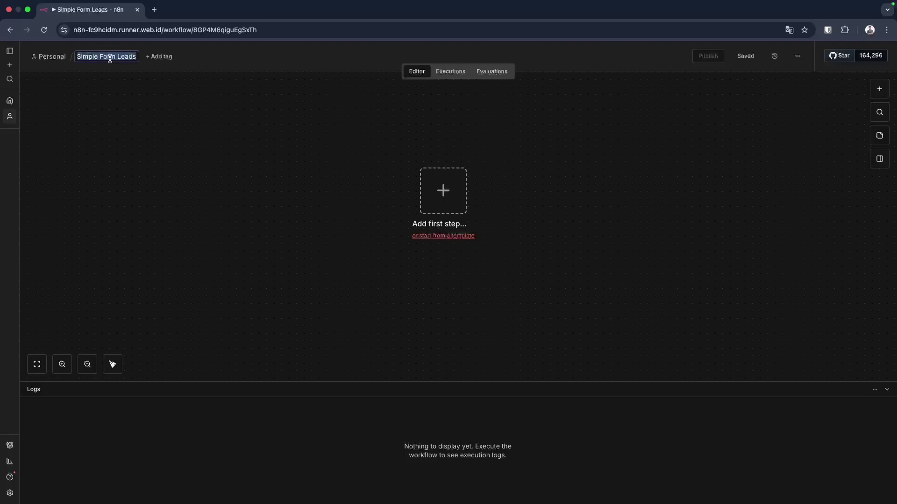
pyautogui.click(110, 56)
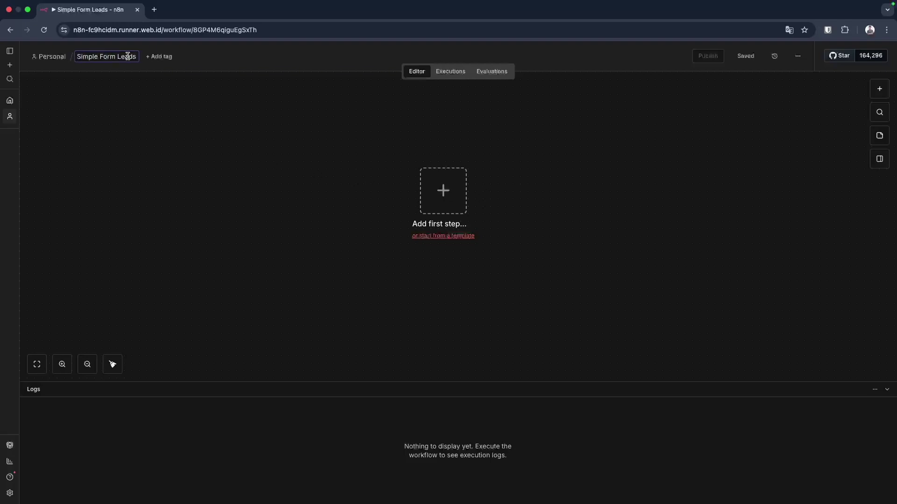
pyautogui.click(171, 97)
# Add an n8n Form 'On new n8n Form event' trigger as the workflow's first step.
pyautogui.click(444, 196)
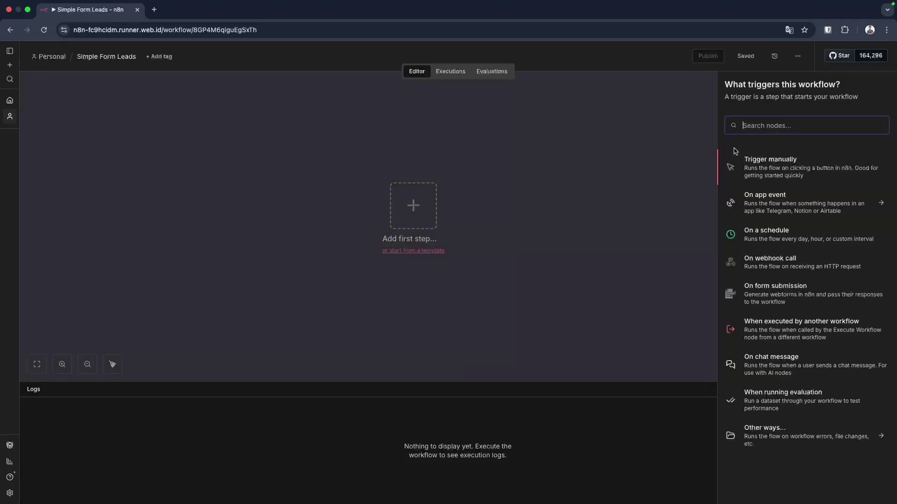
pyautogui.write('form')
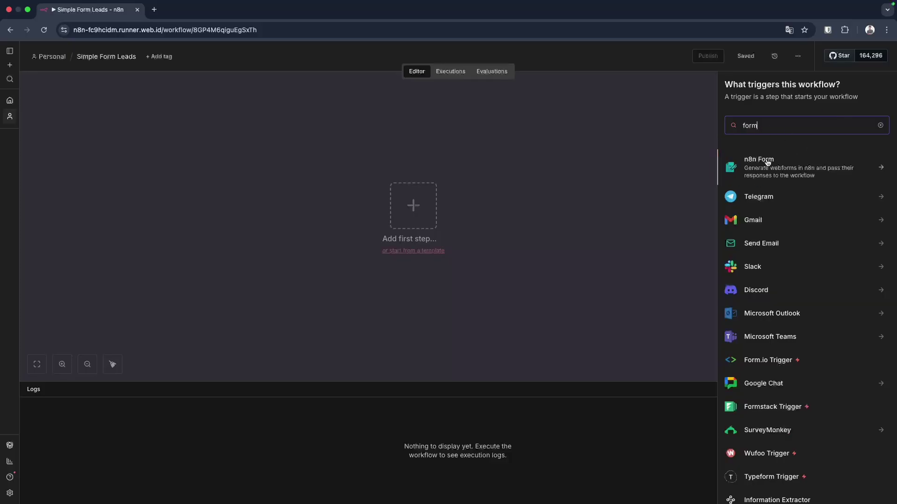
pyautogui.click(767, 163)
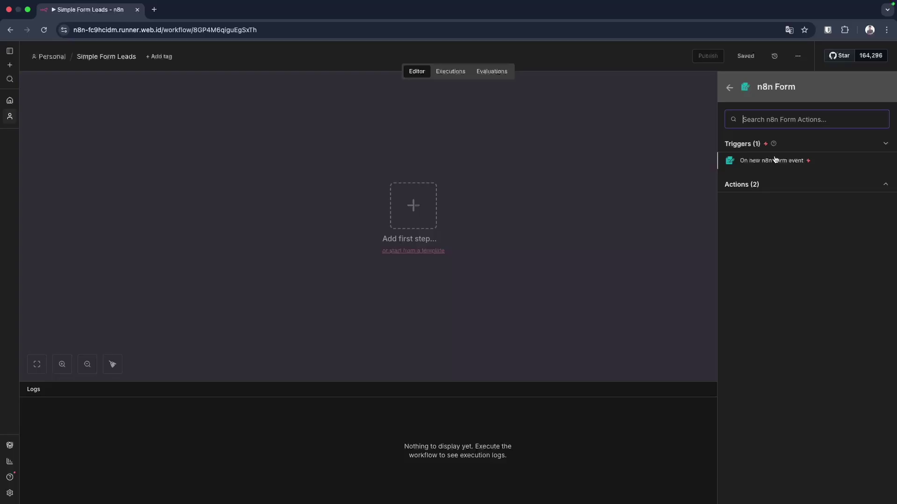
pyautogui.click(785, 161)
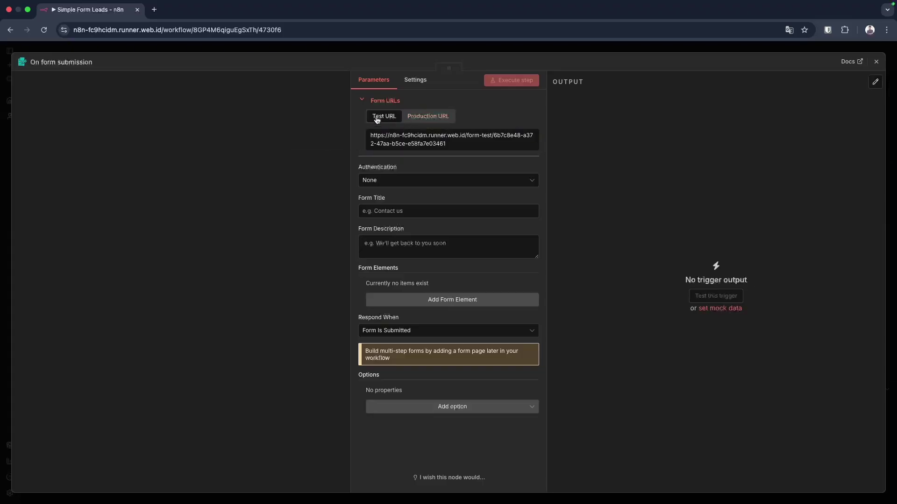
# Switch the form trigger to its Production URL and copy it.
pyautogui.click(416, 117)
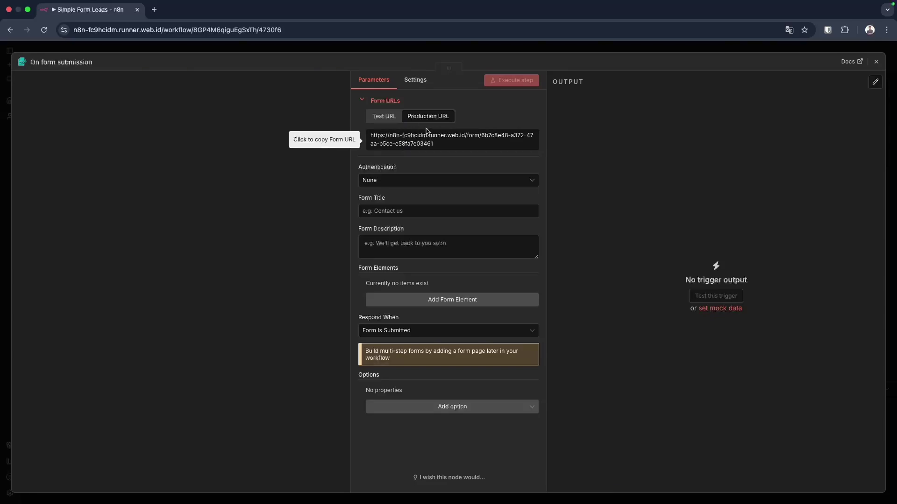
pyautogui.click(405, 143)
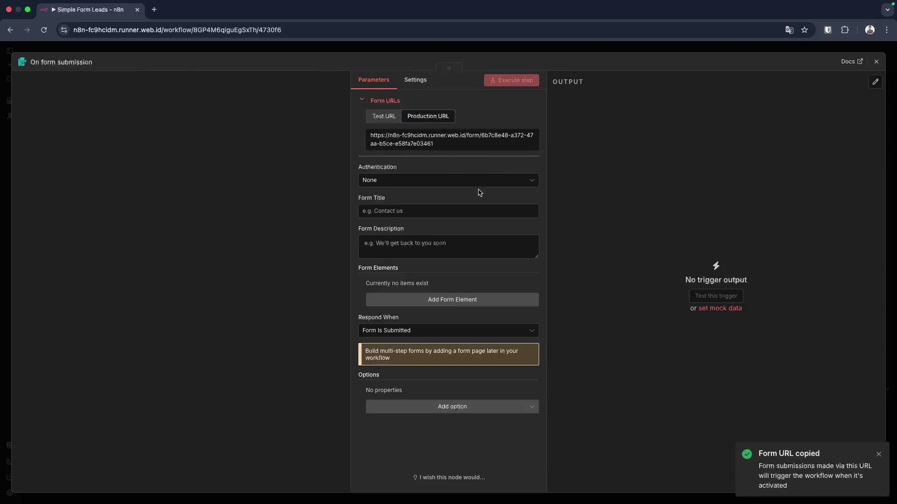
pyautogui.click(387, 122)
pyautogui.click(427, 116)
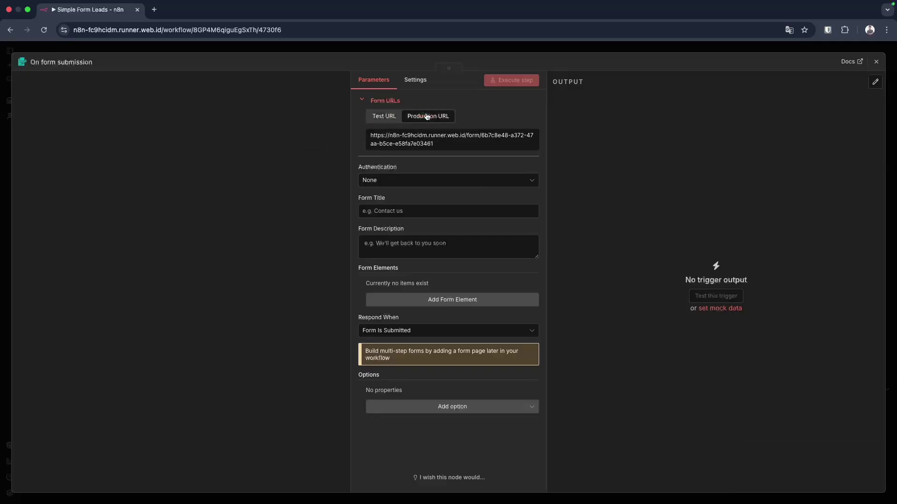
pyautogui.click(426, 142)
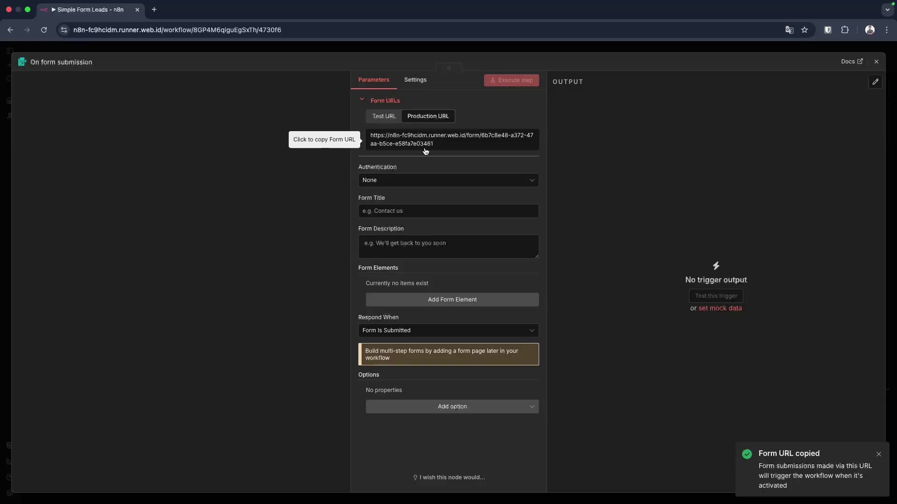
# Keep authentication at None and set title 'Subscription' and description 'Form Subscription'.
pyautogui.click(395, 185)
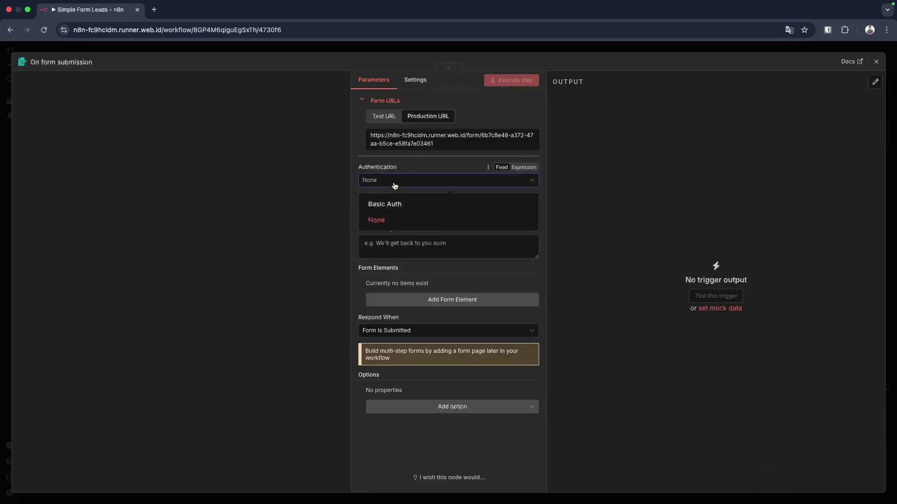
pyautogui.click(382, 223)
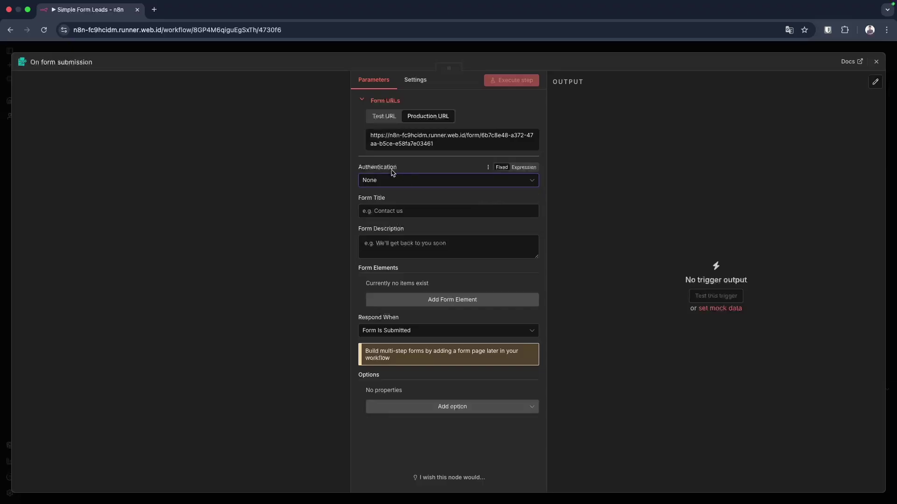
pyautogui.click(381, 213)
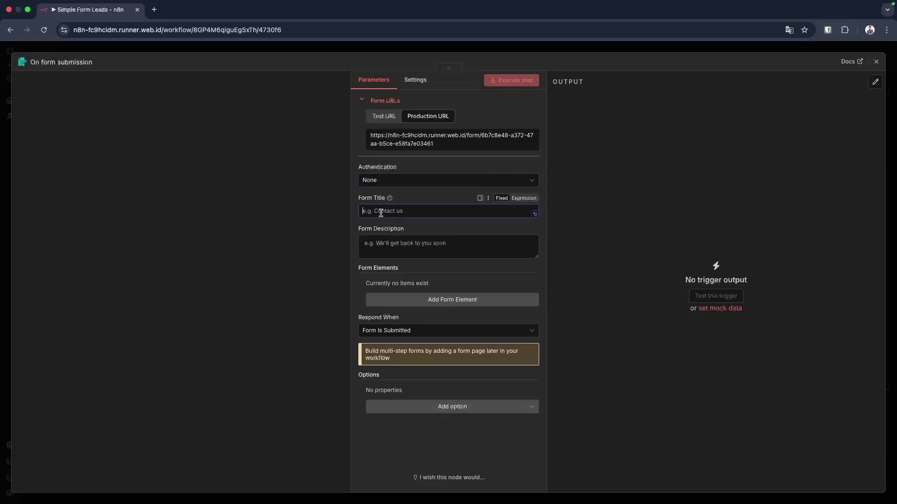
pyautogui.write('Sub')
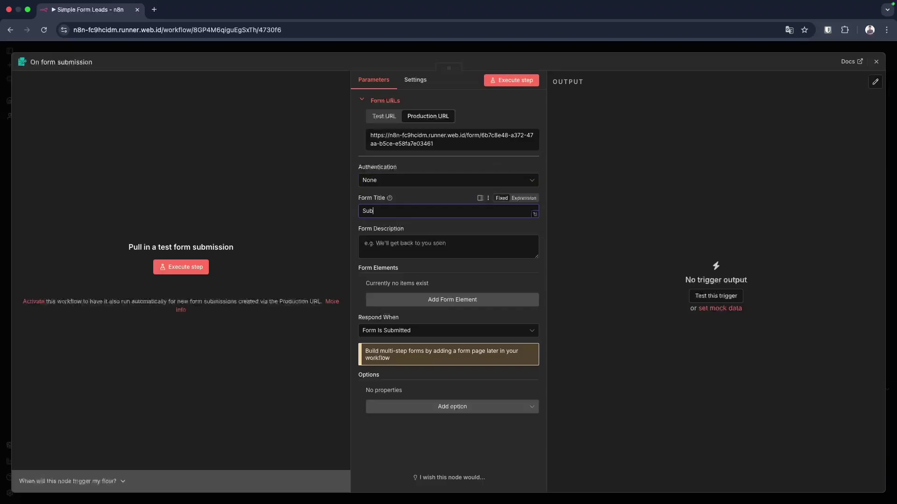
pyautogui.write('scription')
pyautogui.click(392, 255)
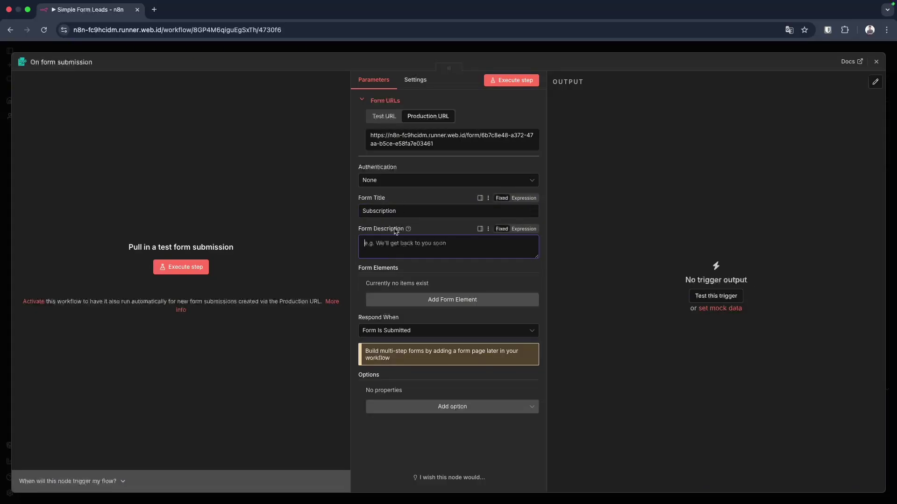
pyautogui.doubleClick(383, 213)
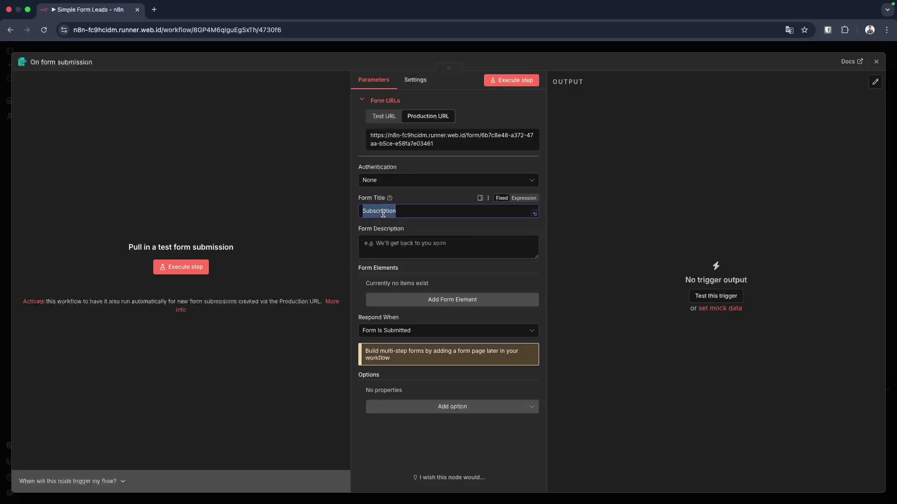
pyautogui.click(391, 248)
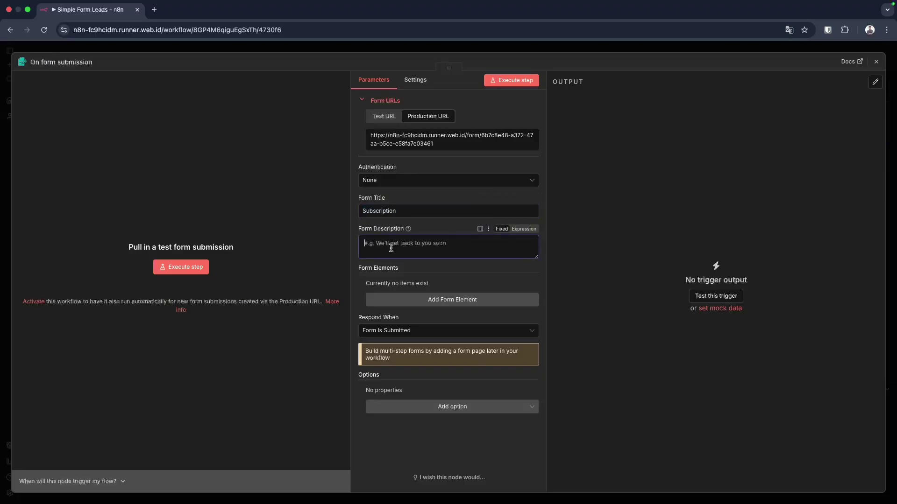
pyautogui.write('Form Subscription')
pyautogui.click(470, 276)
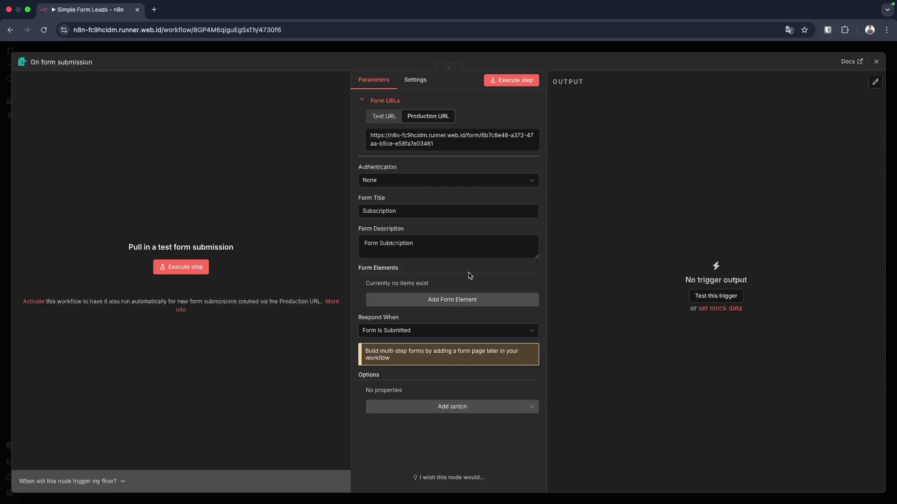
# Add a text form field named Name with placeholder 'Input Name'.
pyautogui.click(418, 299)
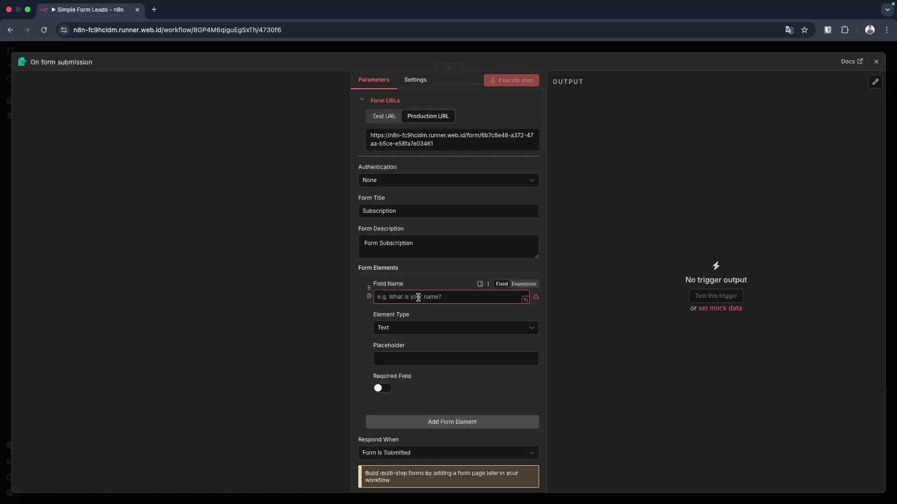
pyautogui.click(423, 299)
pyautogui.write('Name')
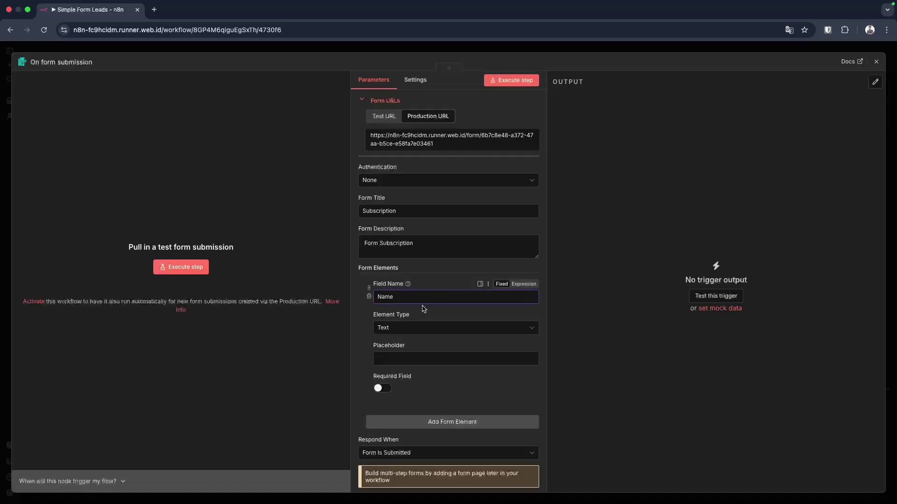
pyautogui.click(416, 332)
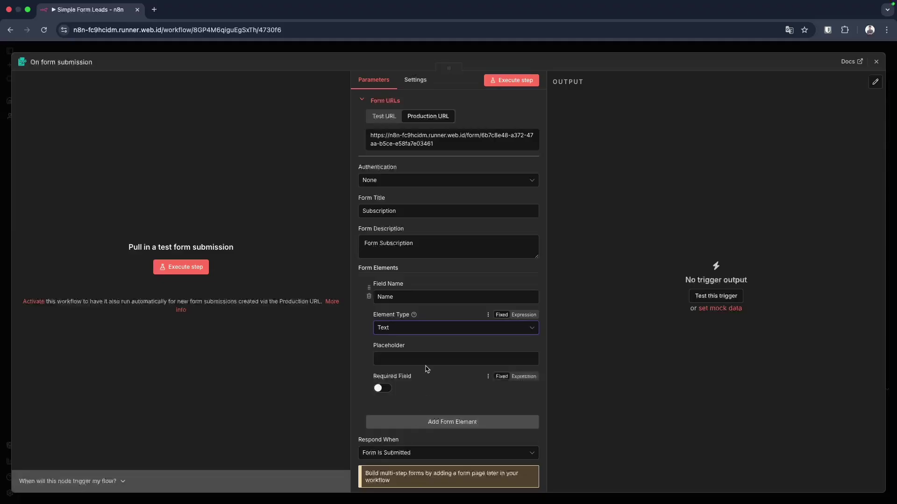
pyautogui.click(420, 360)
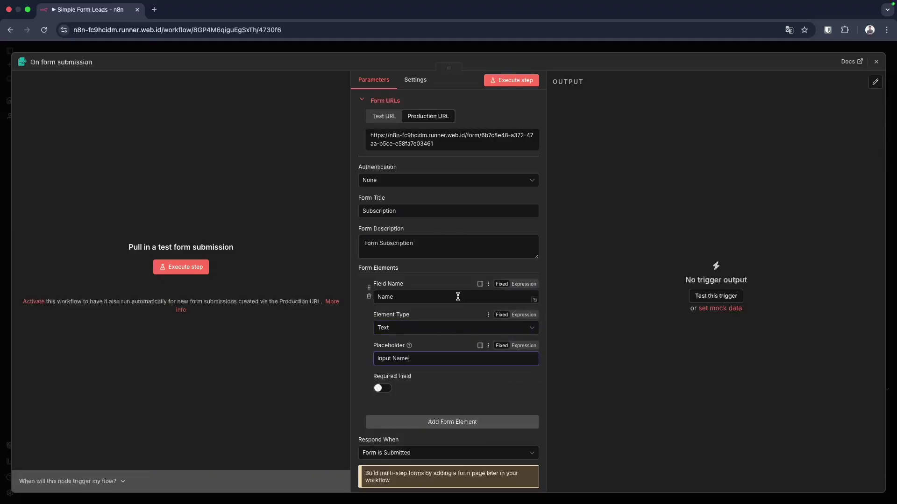
pyautogui.scroll(-4, 456, 296)
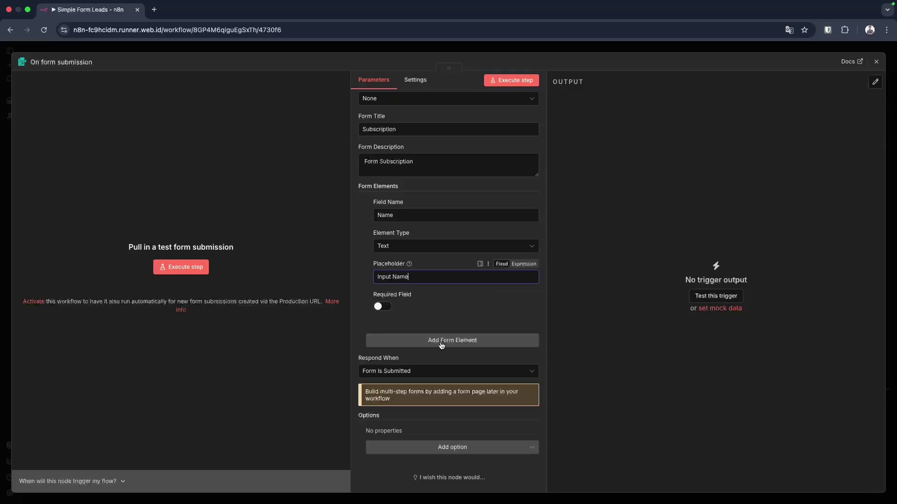
# Add a second field named Email, of Email type, with placeholder 'Input Email'.
pyautogui.click(452, 341)
pyautogui.scroll(-4, 450, 340)
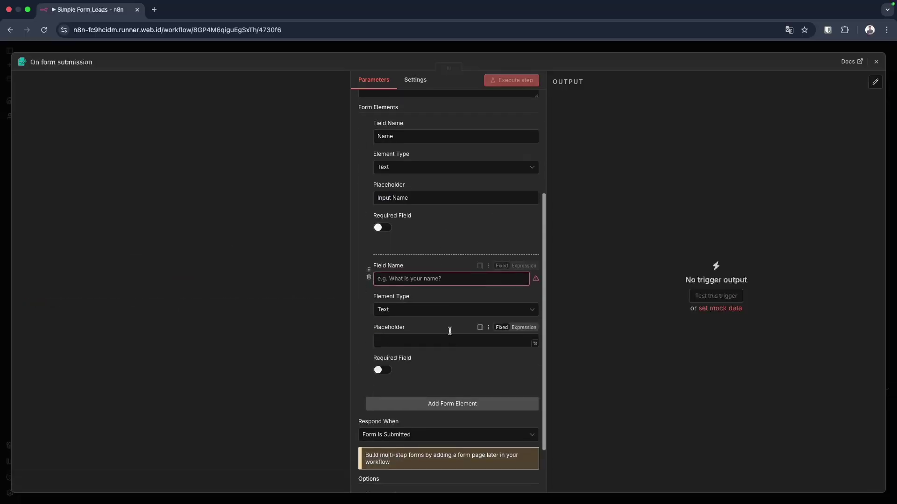
pyautogui.click(427, 280)
pyautogui.write('Email')
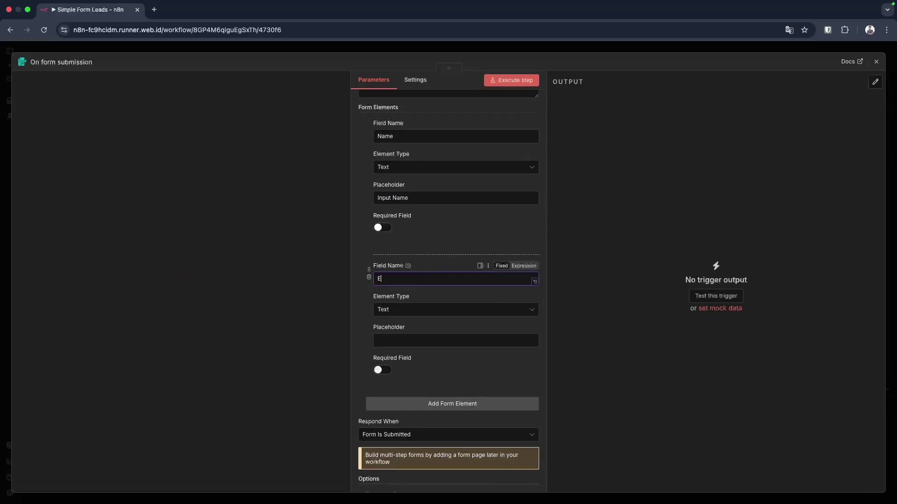
pyautogui.click(410, 310)
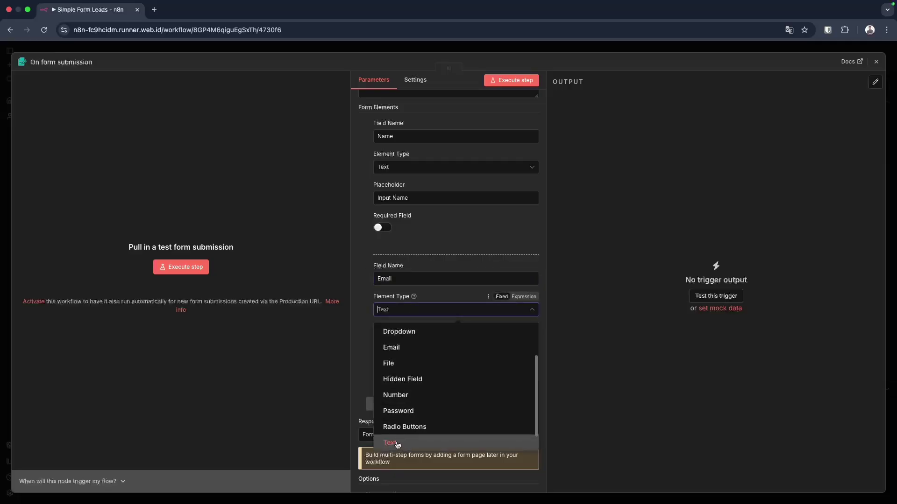
pyautogui.click(419, 348)
pyautogui.click(420, 341)
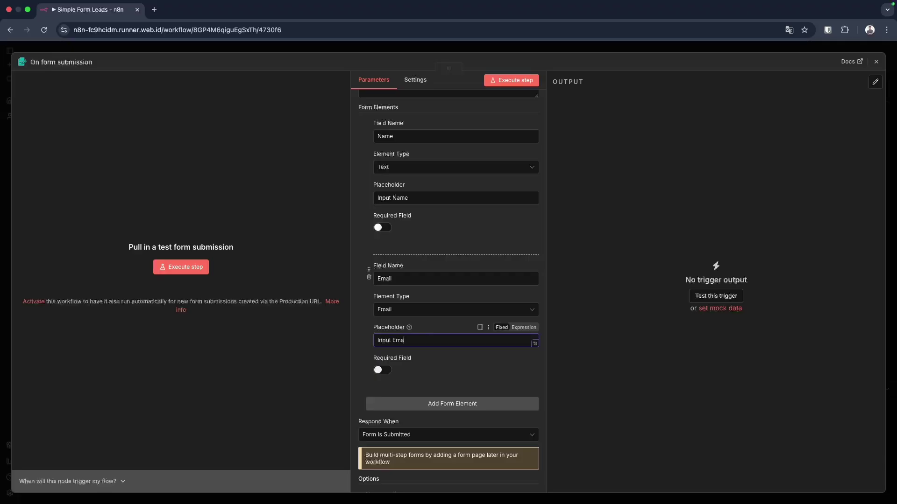
pyautogui.click(462, 364)
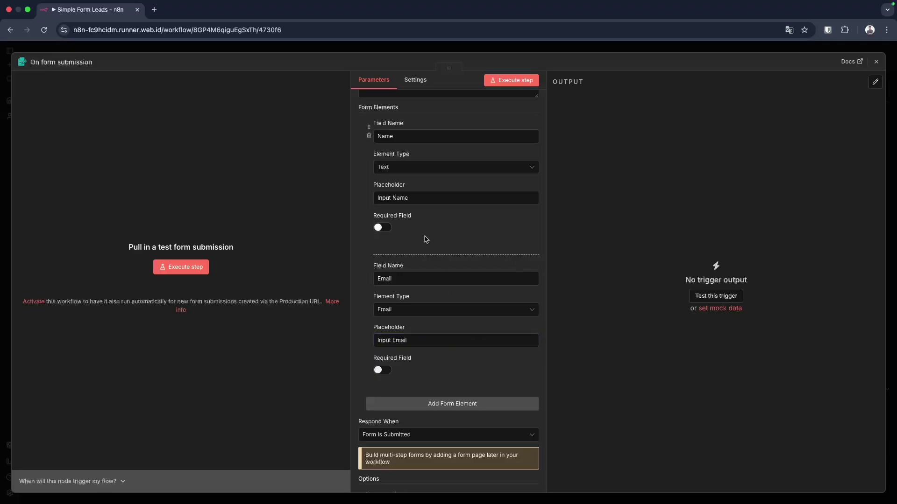
# Make both Name and Email required, then execute the trigger step to open the test form.
pyautogui.click(386, 229)
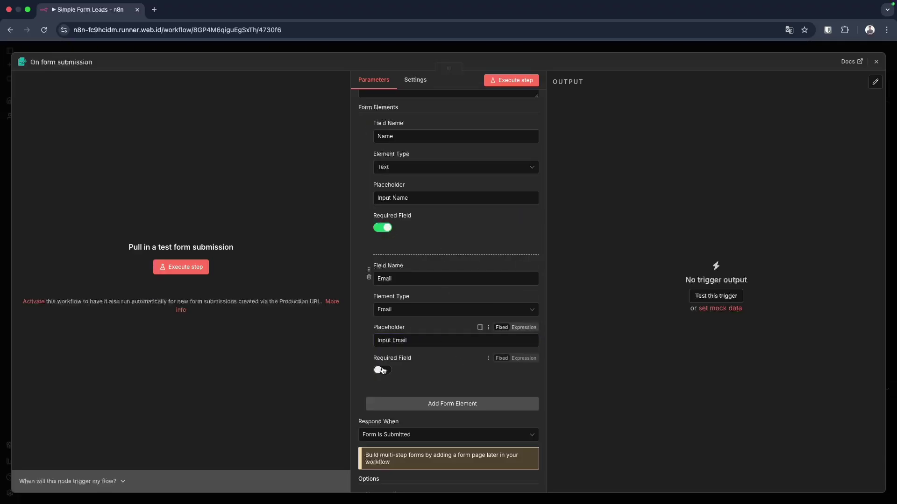
pyautogui.click(383, 372)
pyautogui.scroll(-3, 449, 372)
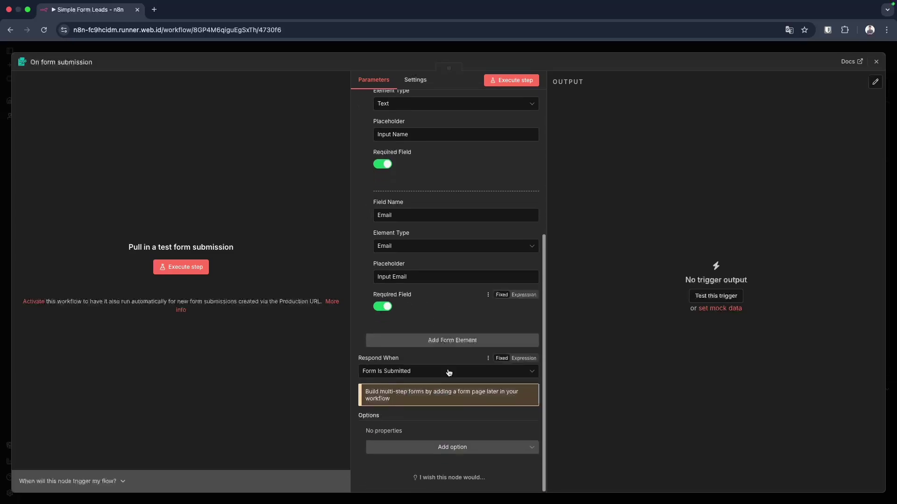
pyautogui.scroll(5, 449, 373)
pyautogui.scroll(1, 448, 373)
pyautogui.scroll(-3, 449, 373)
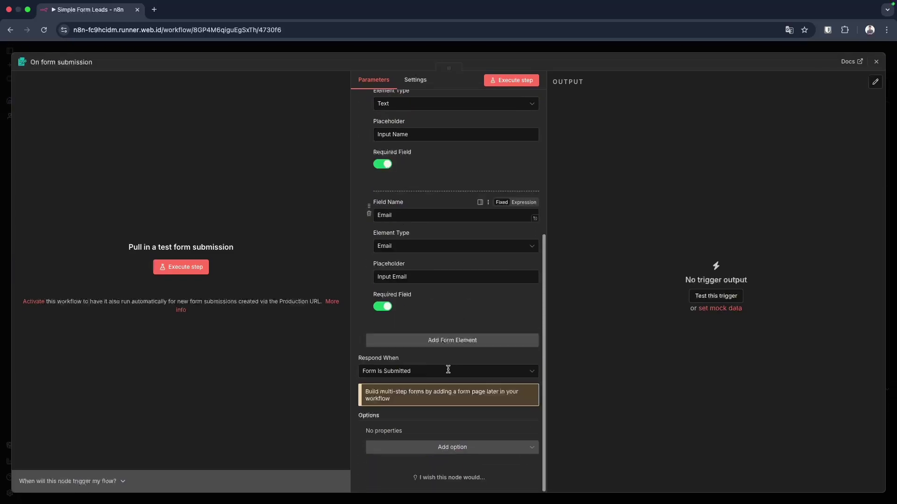
pyautogui.scroll(5, 449, 372)
pyautogui.scroll(-2, 449, 372)
pyautogui.scroll(3, 449, 372)
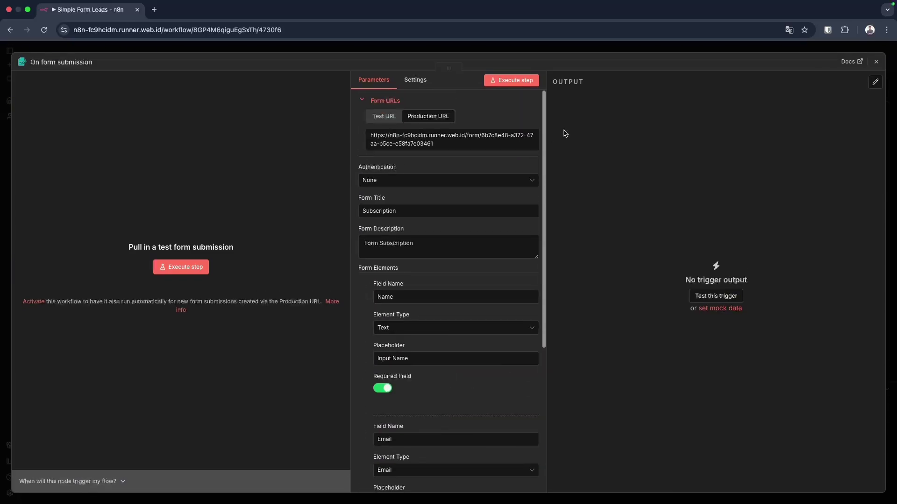
pyautogui.click(532, 79)
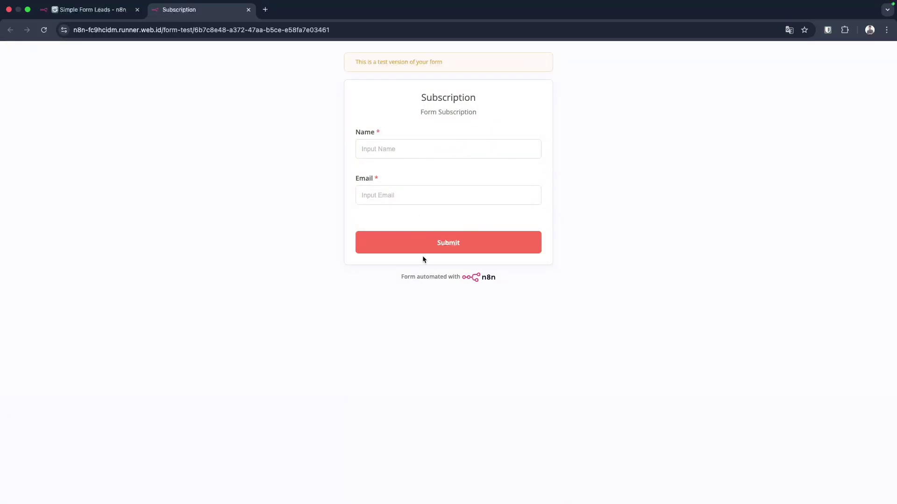
# Check the Subscription test form's fields and empty submit, then return to the Simple Form Leads tab.
pyautogui.moveTo(353, 135); pyautogui.dragTo(372, 138)
pyautogui.moveTo(355, 182); pyautogui.dragTo(361, 183)
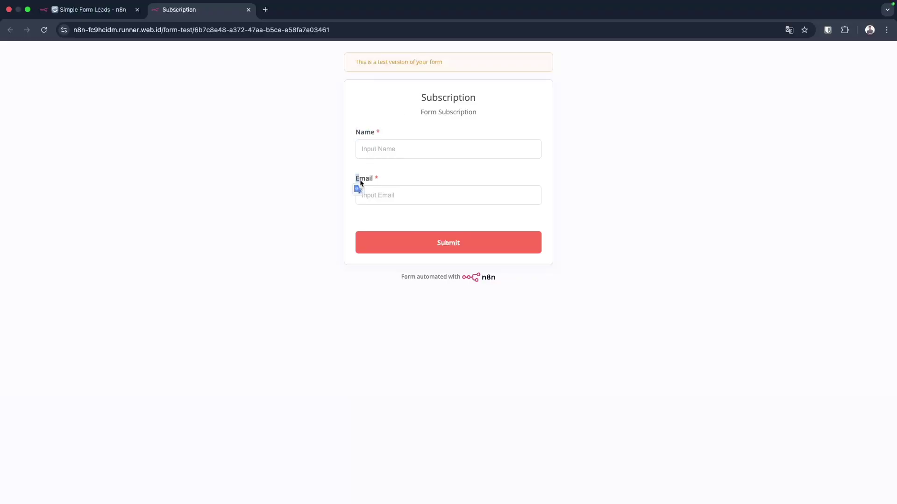
pyautogui.click(451, 244)
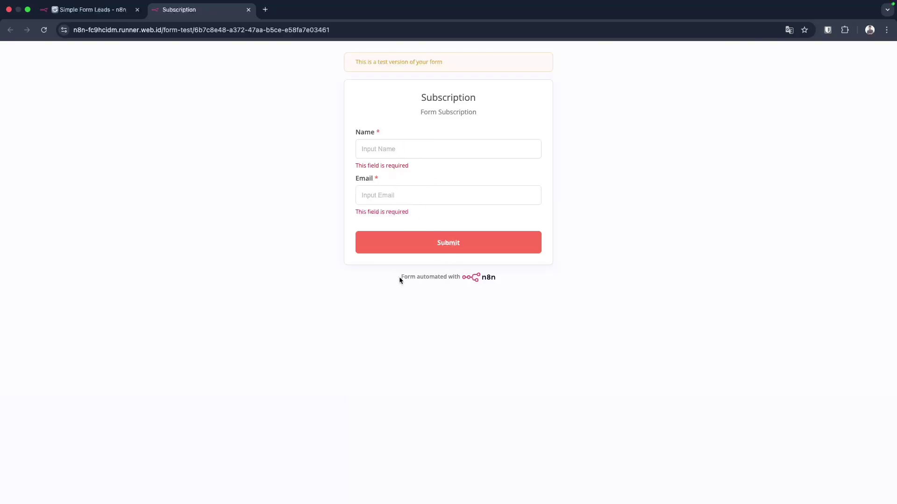
pyautogui.moveTo(400, 277); pyautogui.dragTo(509, 277)
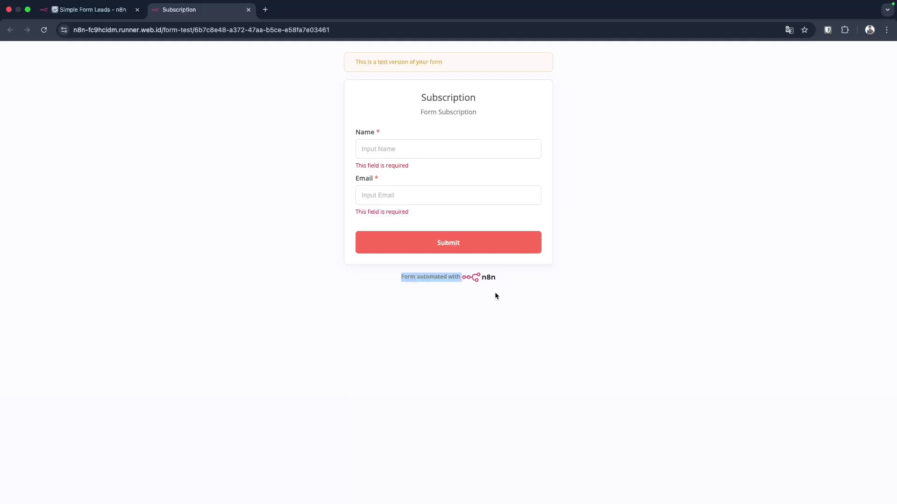
pyautogui.click(467, 293)
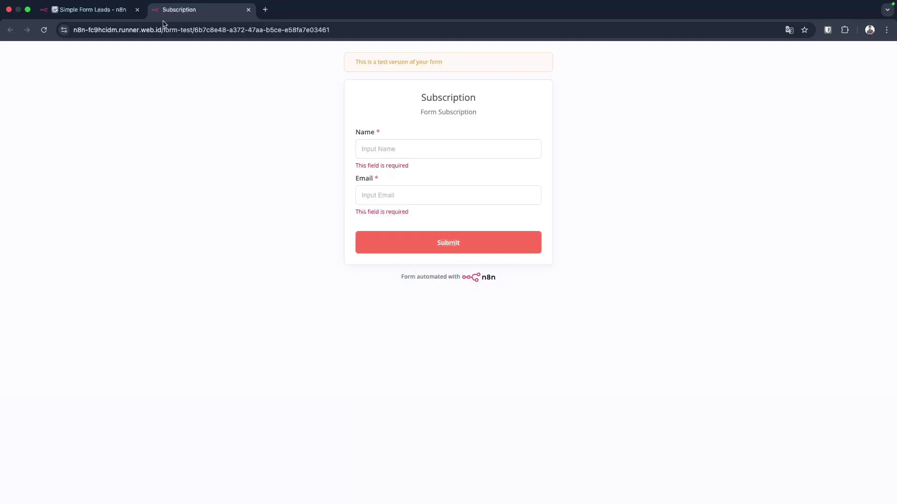
pyautogui.click(101, 10)
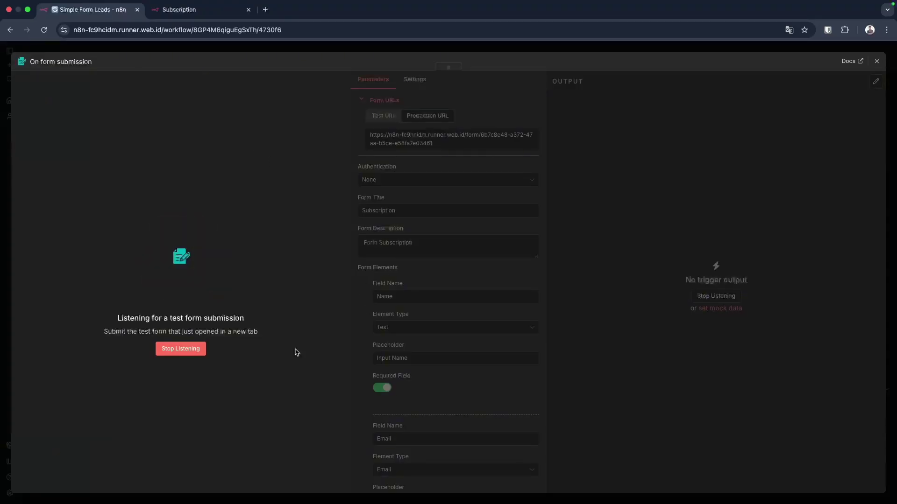
# Stop test listening and keep Respond When set to Form Is Submitted.
pyautogui.click(196, 349)
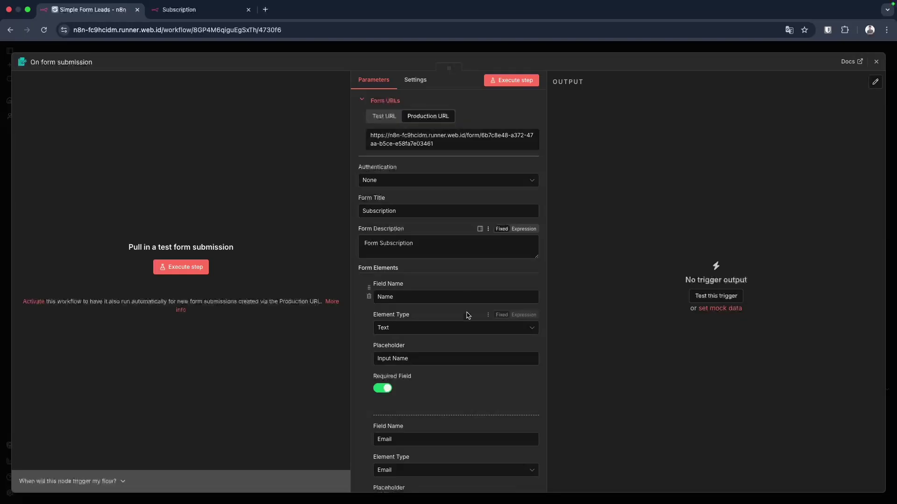
pyautogui.scroll(-5, 467, 315)
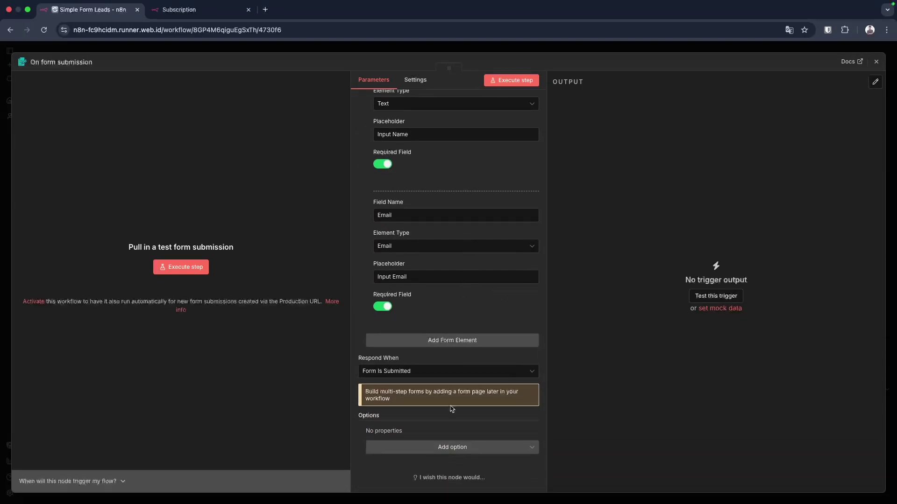
pyautogui.click(403, 371)
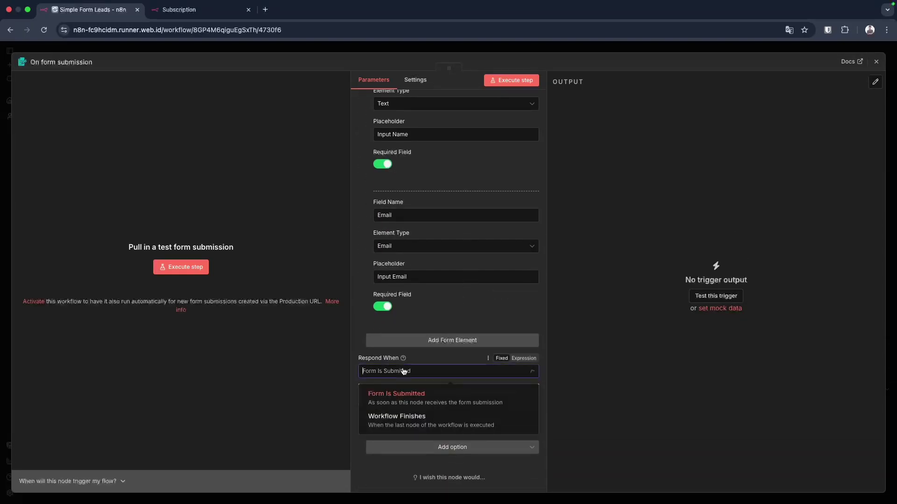
pyautogui.click(418, 404)
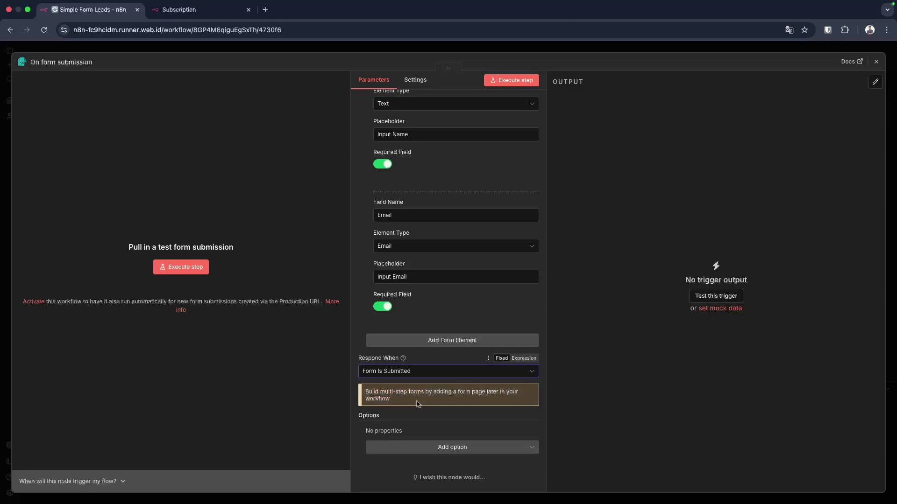
pyautogui.click(409, 374)
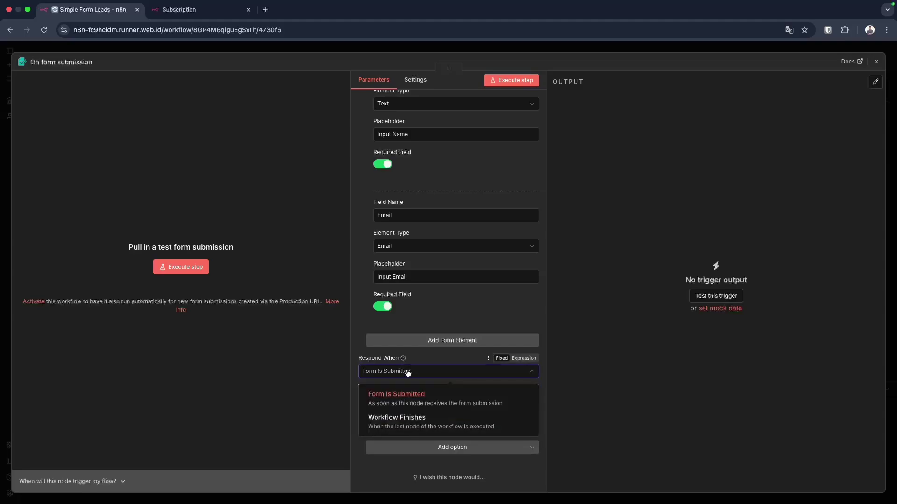
pyautogui.click(408, 399)
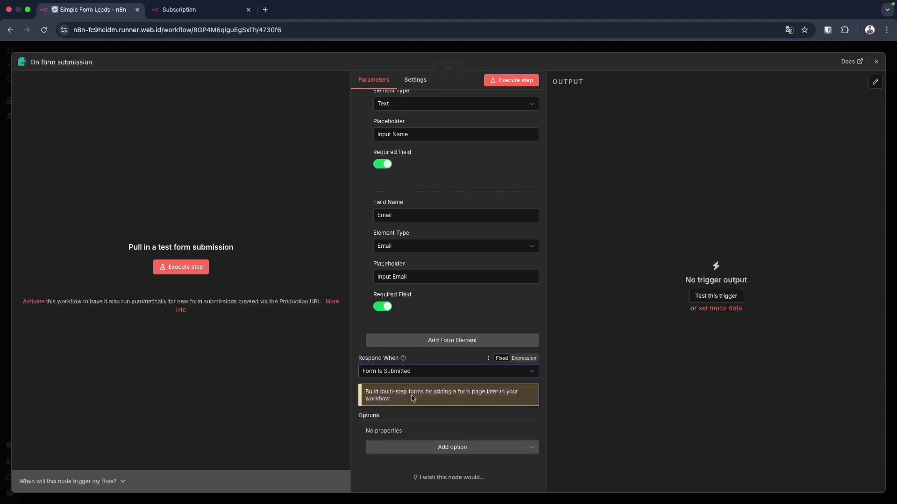
# Add the Append n8n Attribution option and switch it off.
pyautogui.click(457, 450)
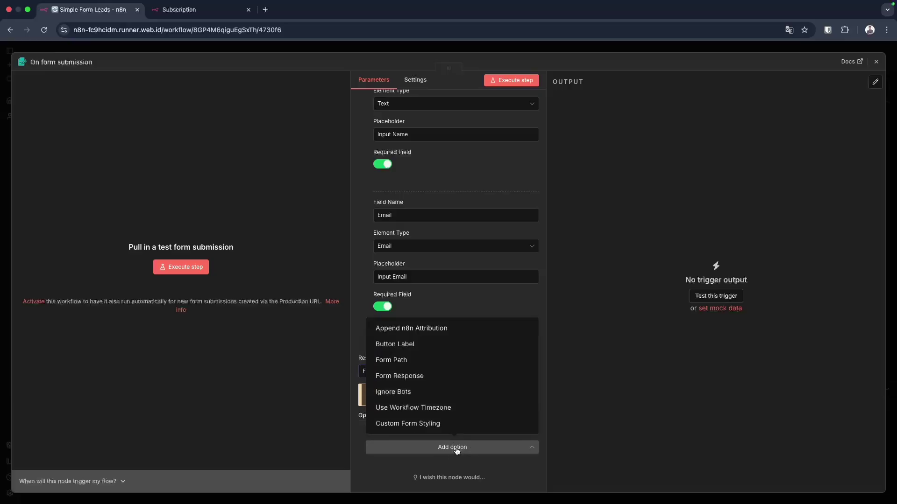
pyautogui.click(430, 331)
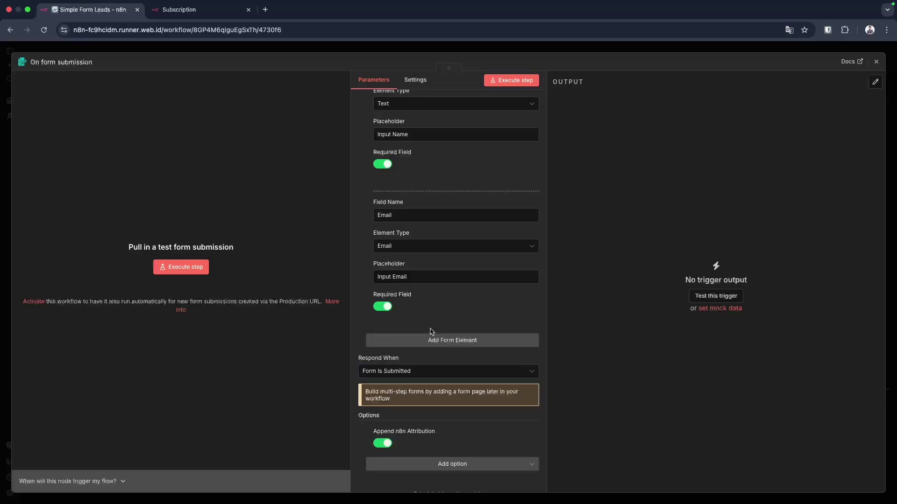
pyautogui.scroll(-1, 404, 432)
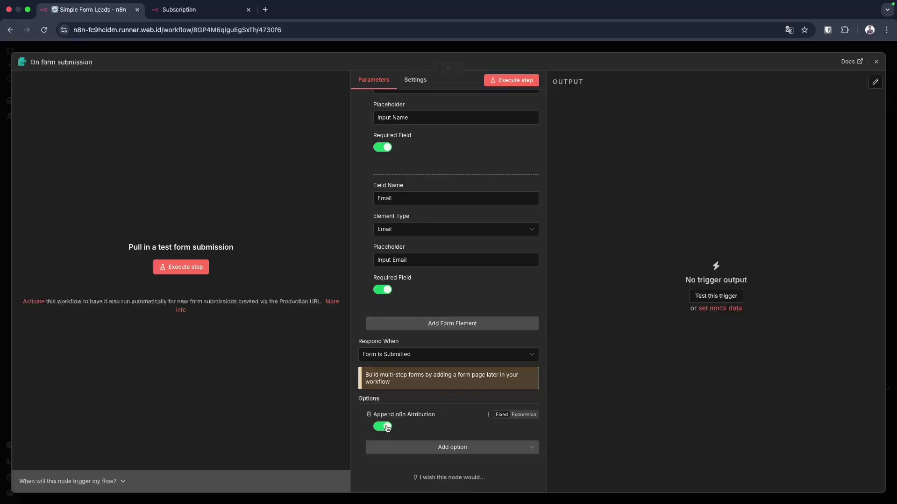
pyautogui.click(387, 428)
pyautogui.scroll(6, 449, 421)
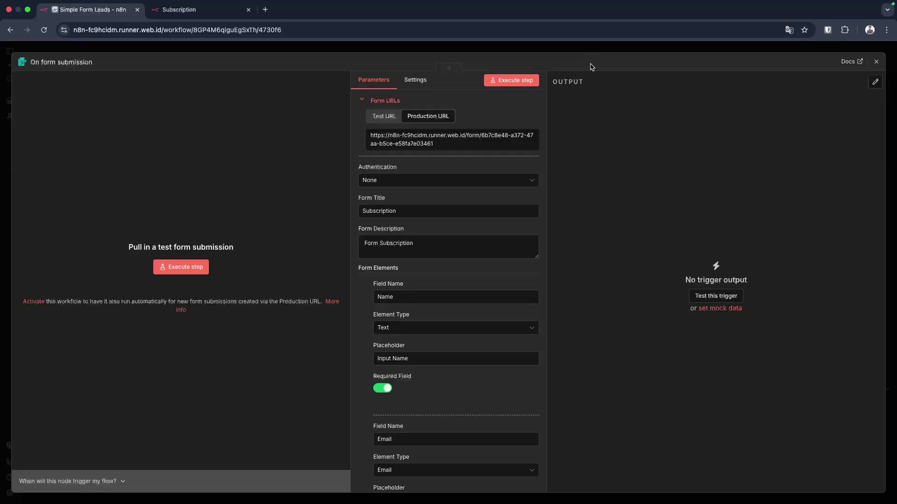
pyautogui.scroll(-5, 465, 239)
# Listen for a test submission, submit a sample name and e-mail, then close the form tab.
pyautogui.click(516, 84)
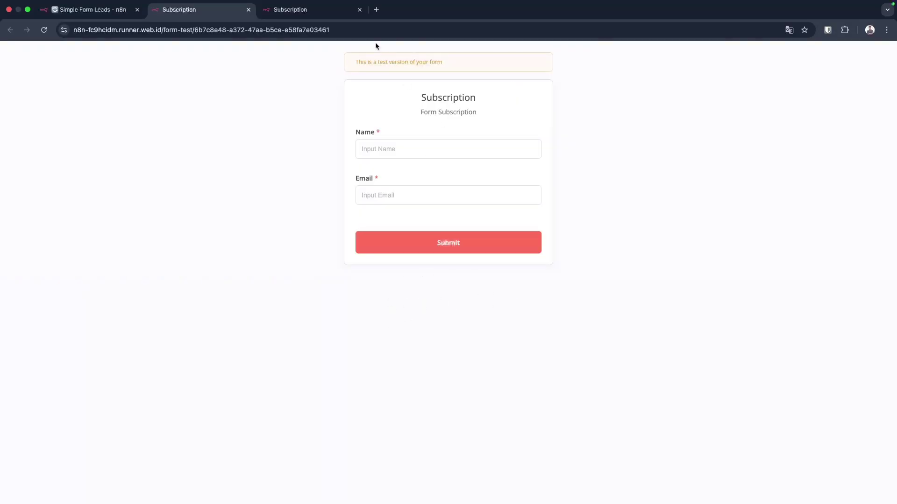
pyautogui.click(359, 10)
pyautogui.click(395, 150)
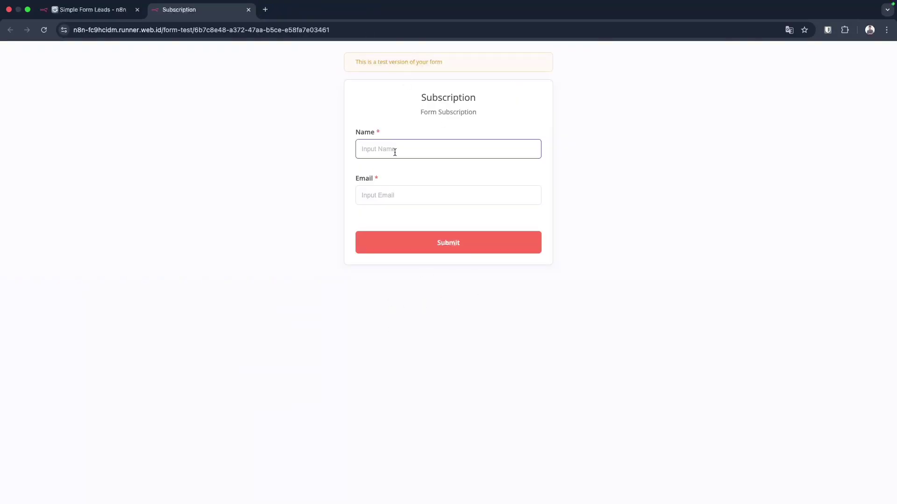
pyautogui.write('fulan')
pyautogui.press('Tab')
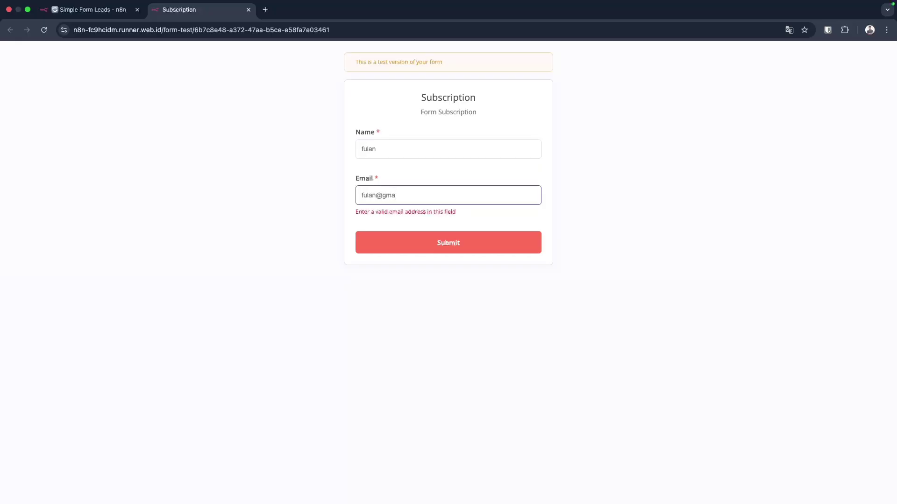
pyautogui.click(442, 242)
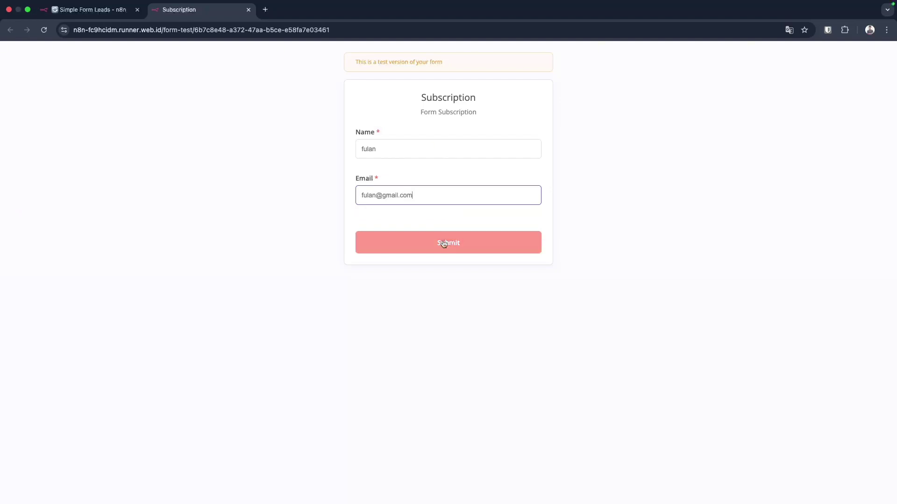
pyautogui.moveTo(411, 96); pyautogui.dragTo(521, 124)
pyautogui.click(396, 118)
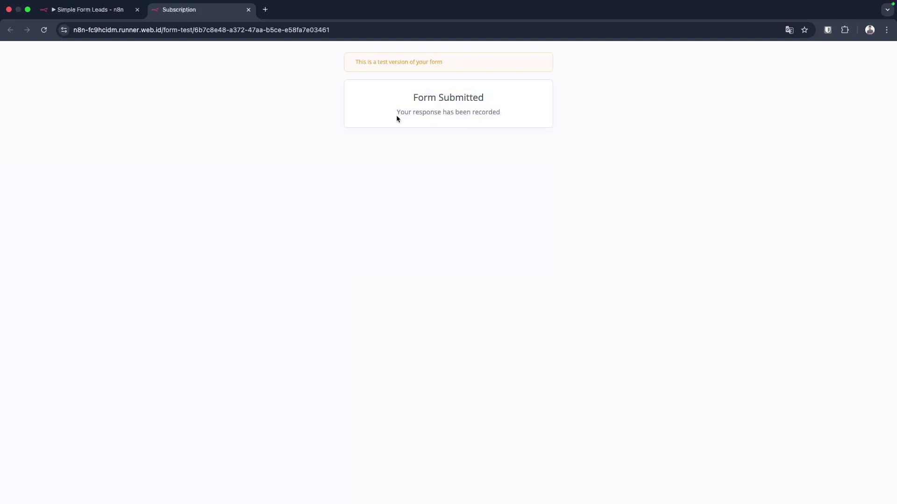
pyautogui.click(248, 9)
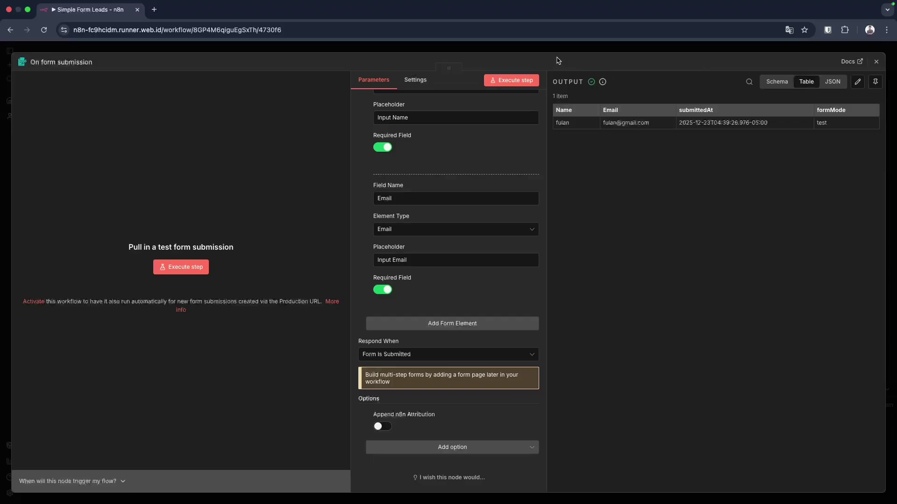
# Save the workflow, shift the form trigger node left, save again, and open the next-node choices.
pyautogui.click(876, 62)
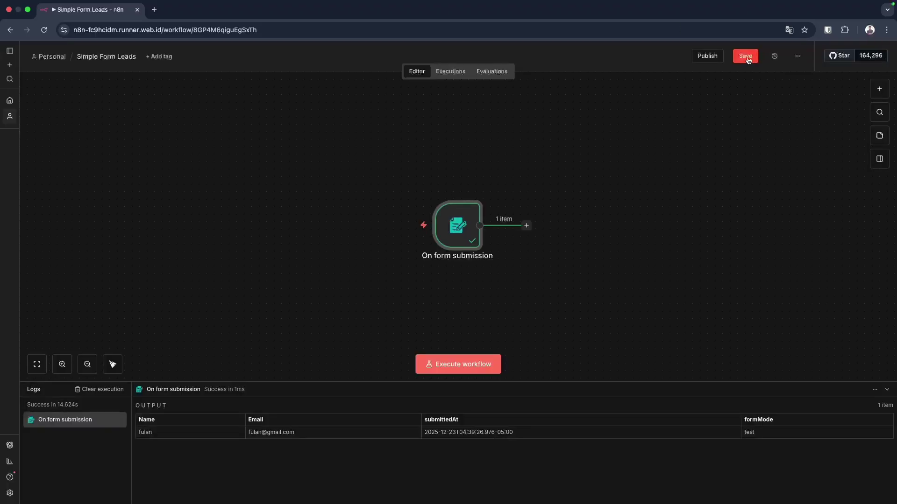
pyautogui.click(746, 55)
pyautogui.moveTo(458, 231)
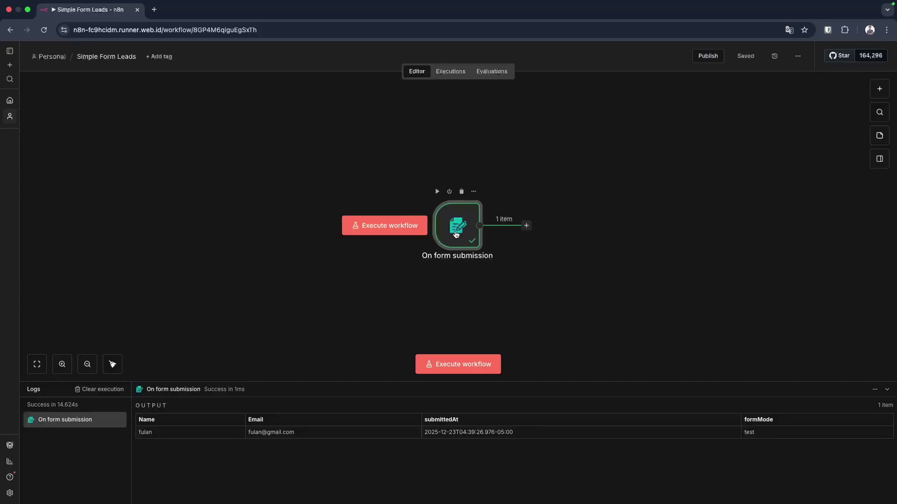
pyautogui.moveTo(456, 233); pyautogui.dragTo(394, 209)
pyautogui.click(744, 61)
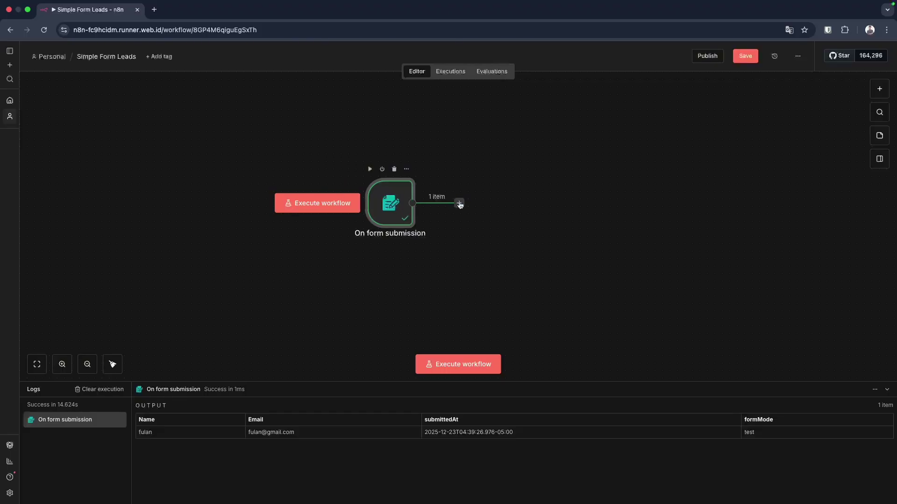
pyautogui.click(459, 204)
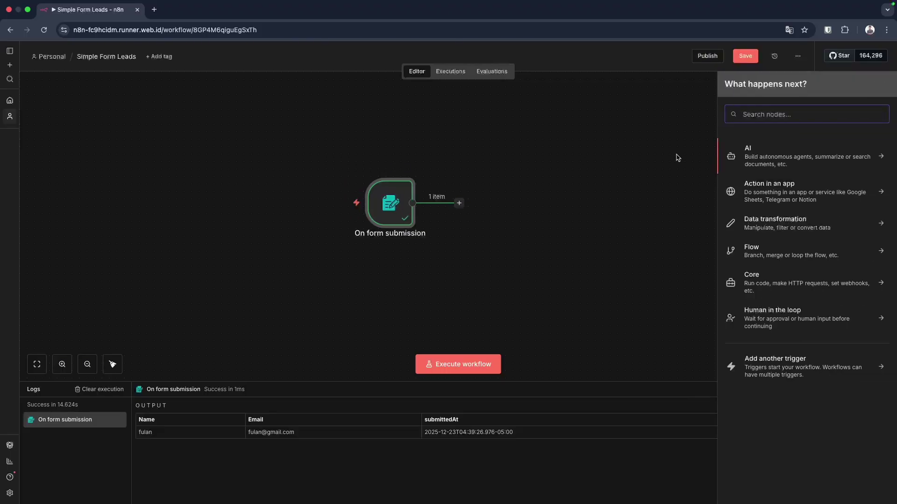
# Add an Edit Fields (Set) node with Include Other Input Fields on, and run it.
pyautogui.write('set')
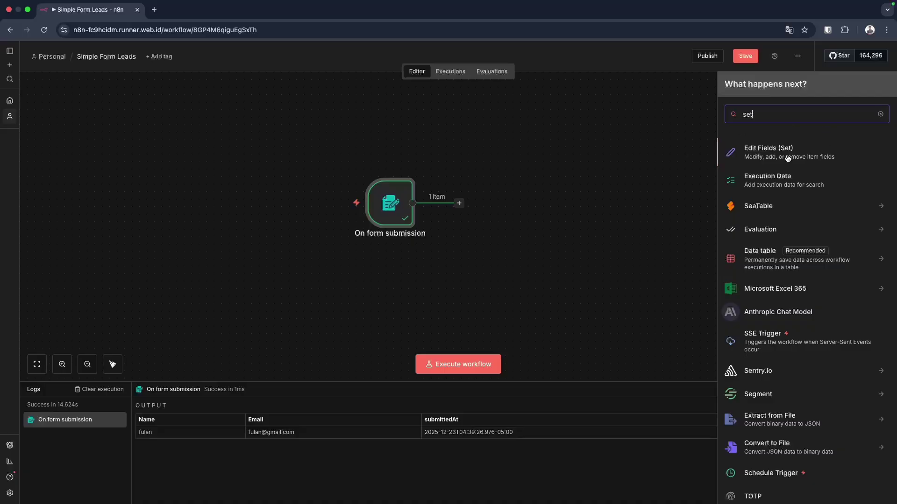
pyautogui.click(788, 158)
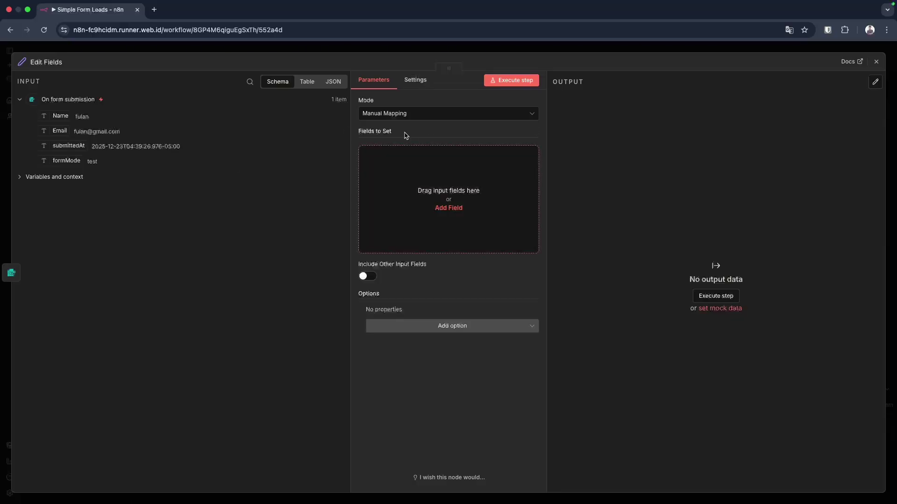
pyautogui.click(369, 279)
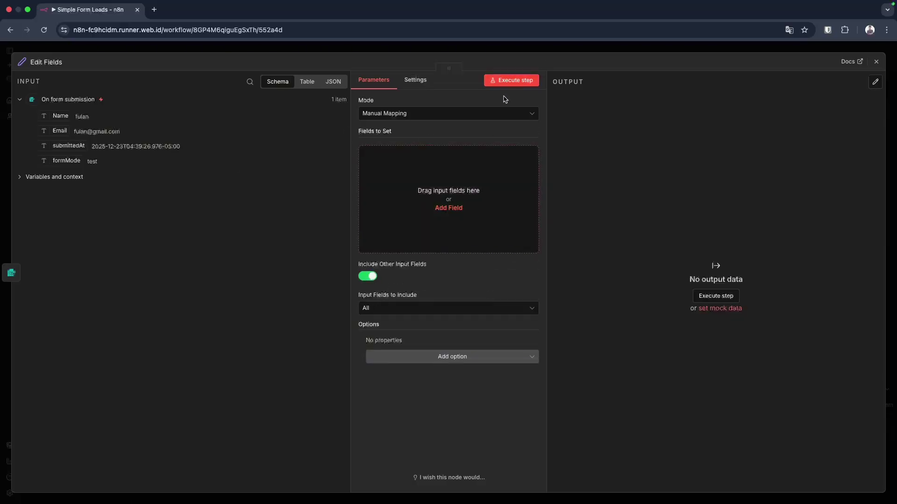
pyautogui.click(515, 81)
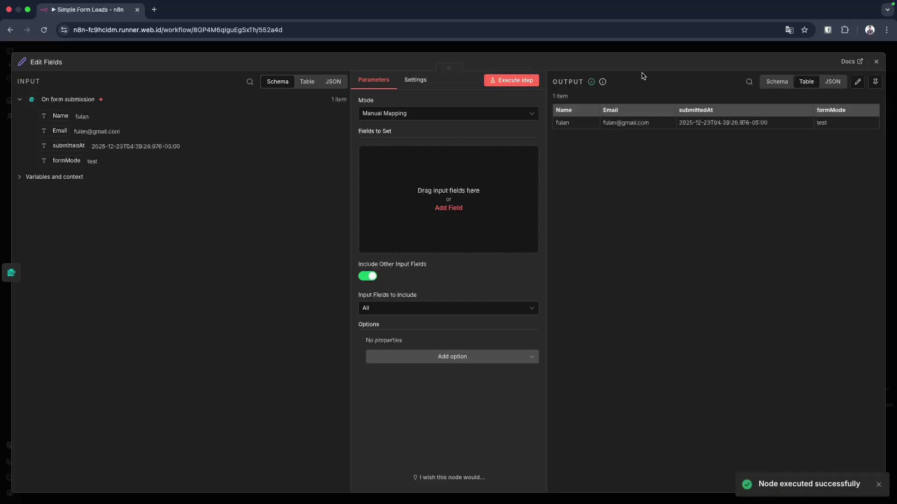
pyautogui.click(633, 46)
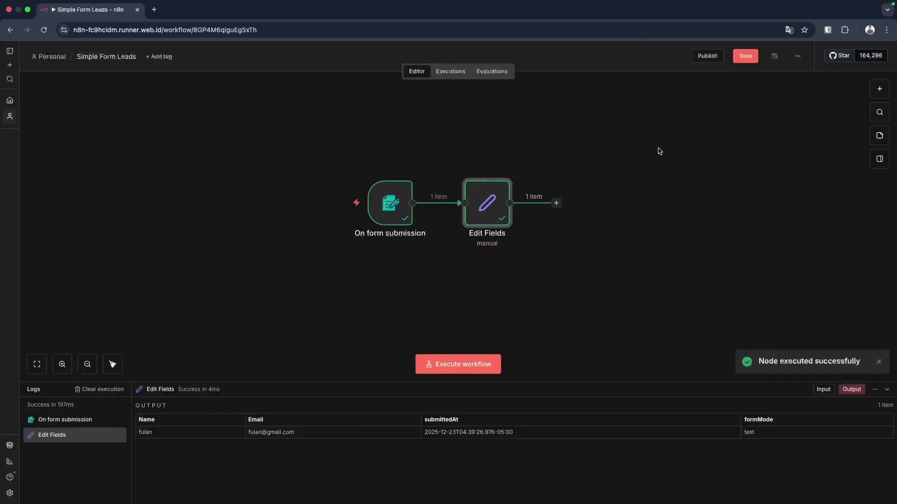
# Run the whole workflow with a second test entry's name and e-mail, then close the form tab.
pyautogui.click(456, 365)
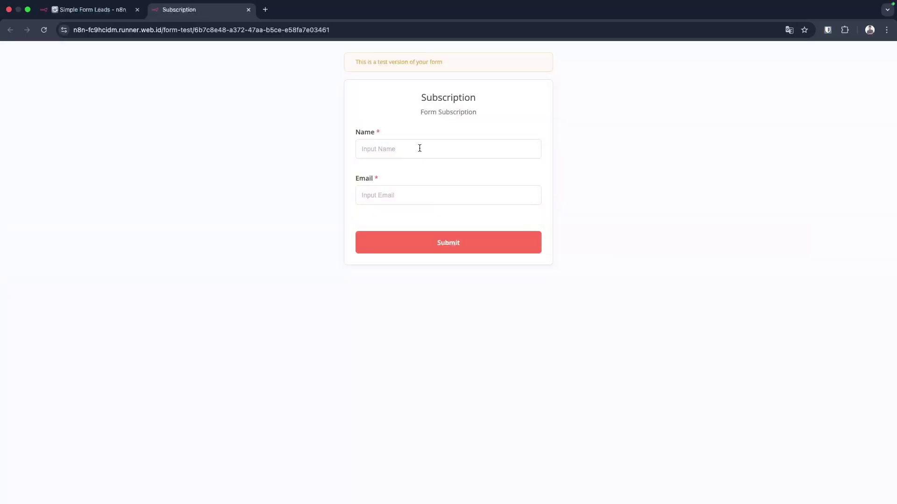
pyautogui.click(418, 148)
pyautogui.write('dedi')
pyautogui.press('Tab')
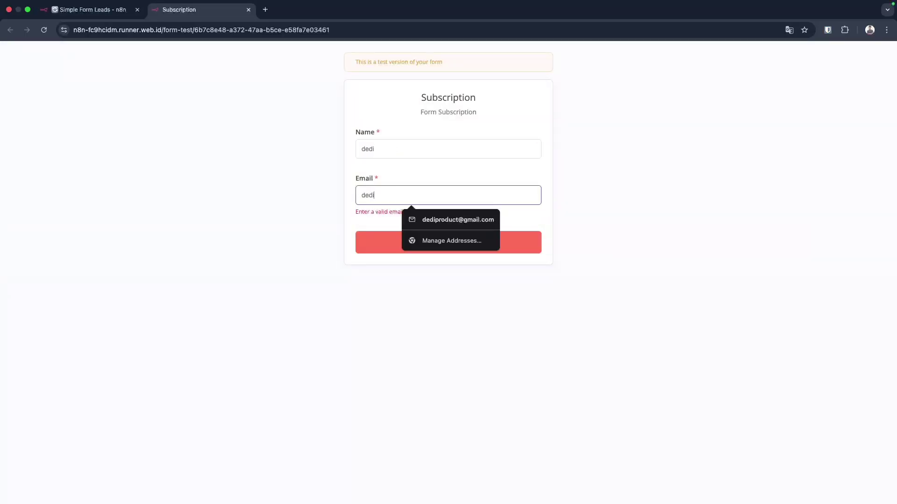
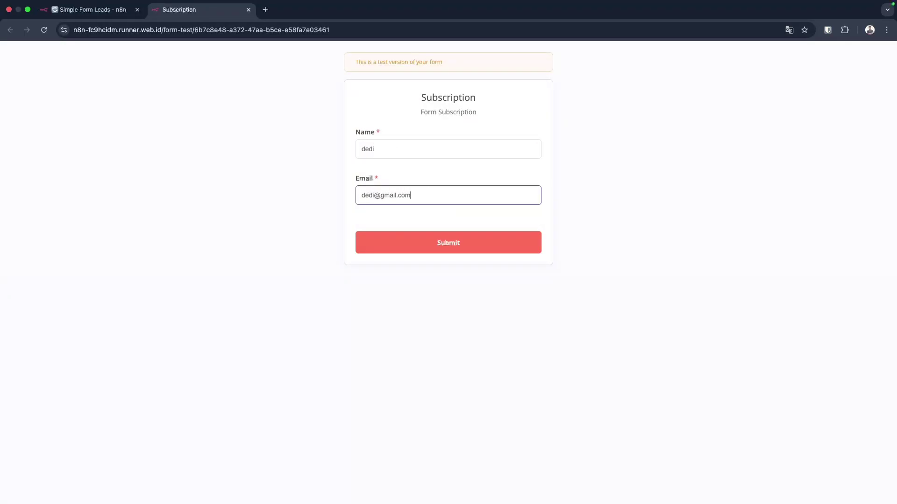
pyautogui.click(457, 233)
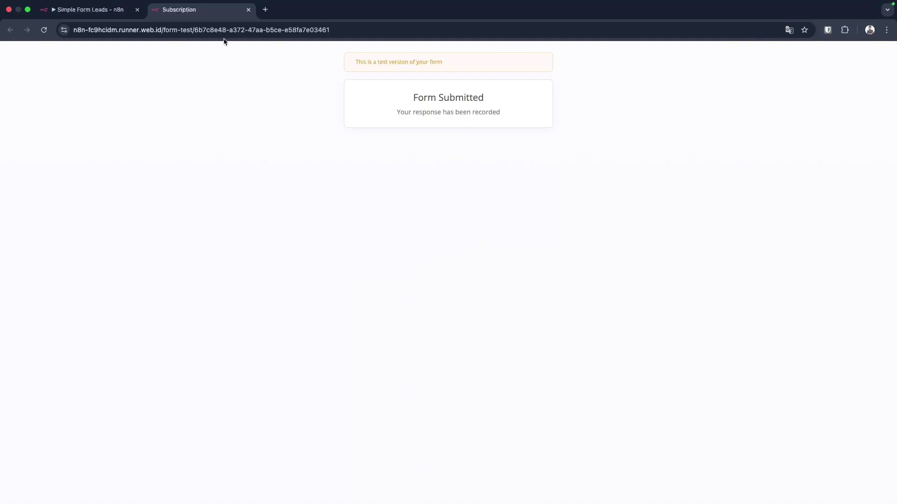
pyautogui.click(249, 10)
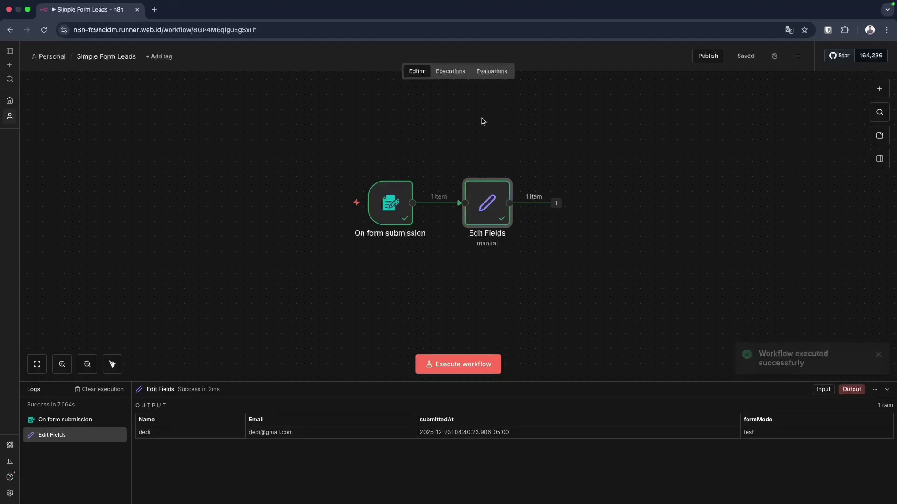
pyautogui.click(68, 422)
pyautogui.click(304, 387)
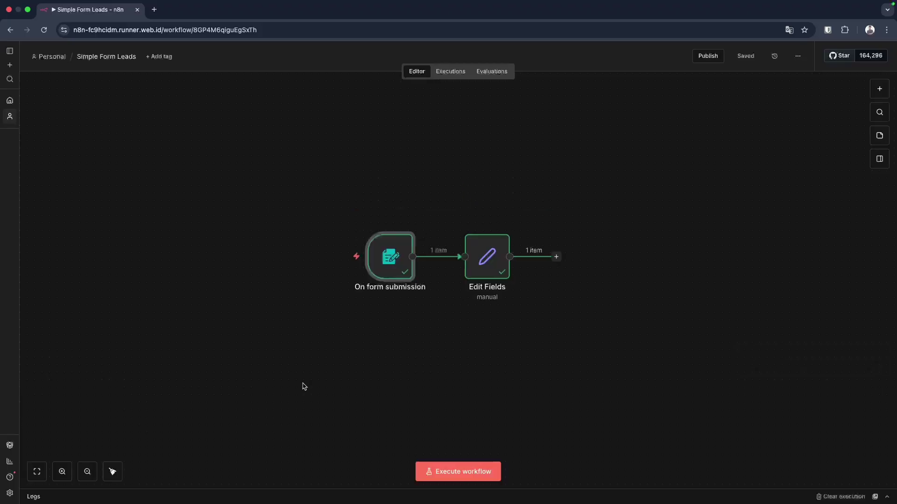
pyautogui.click(59, 495)
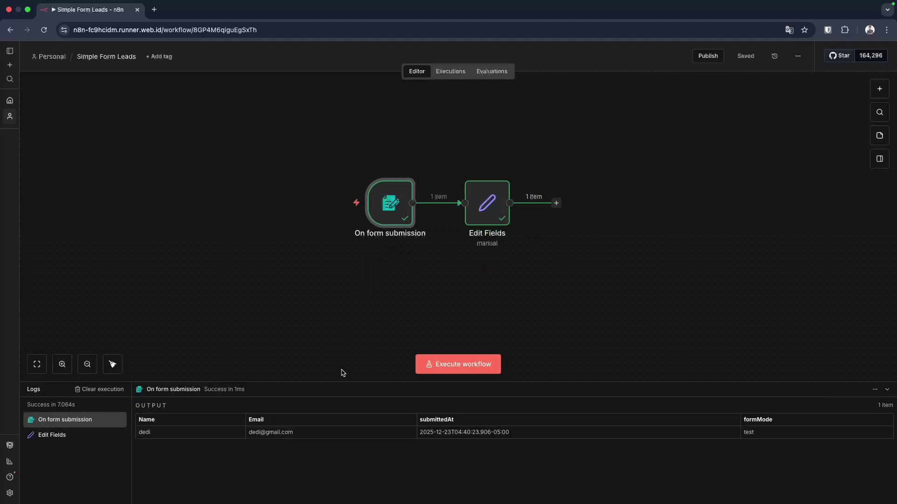
pyautogui.moveTo(341, 382); pyautogui.dragTo(342, 329)
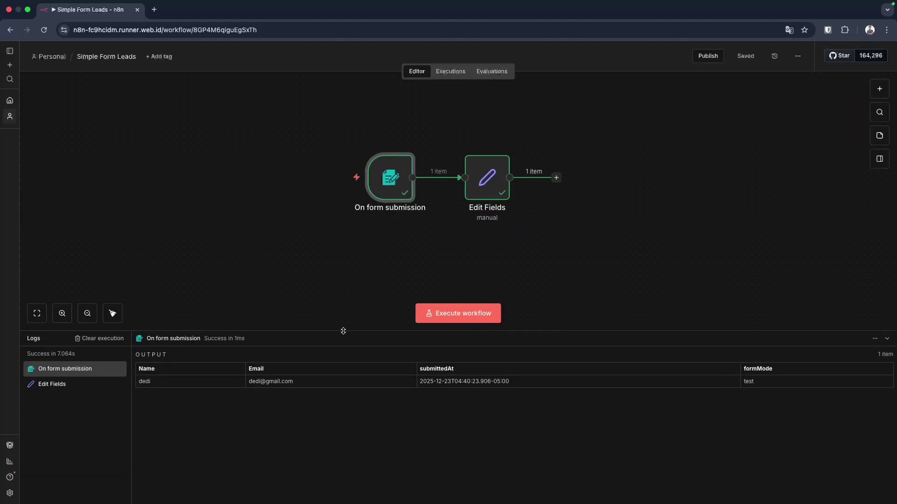
pyautogui.click(64, 380)
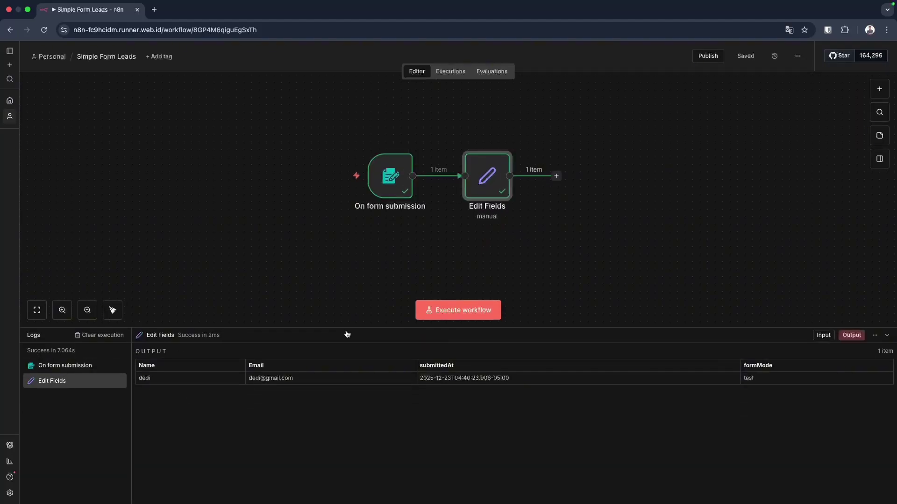
pyautogui.doubleClick(496, 186)
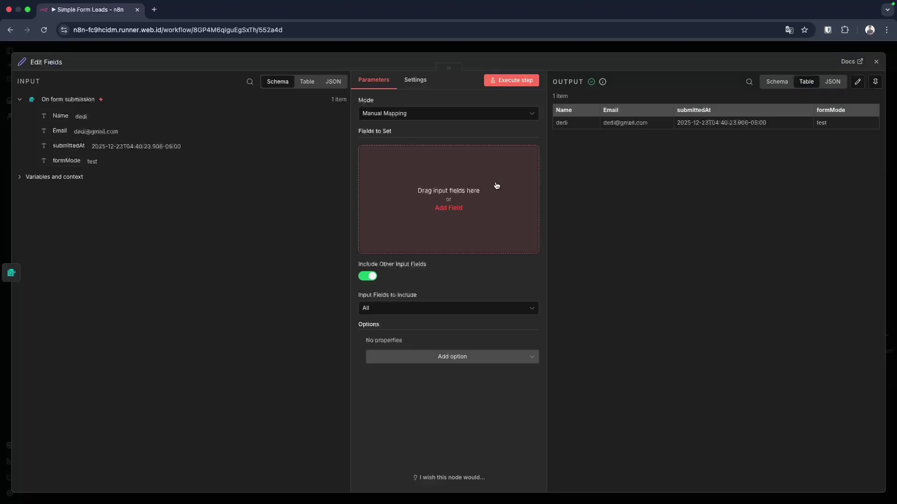
pyautogui.click(638, 50)
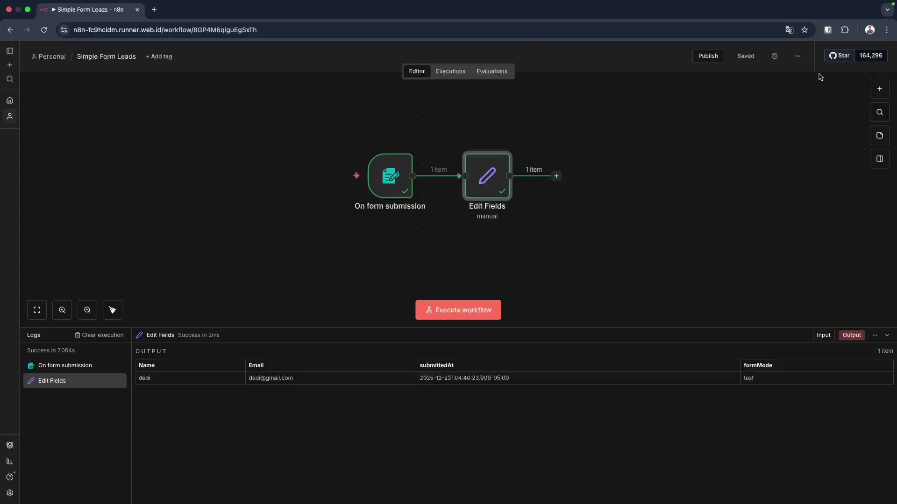
# Publish the new workflow version, then copy the On form submission node's Production URL.
pyautogui.click(707, 56)
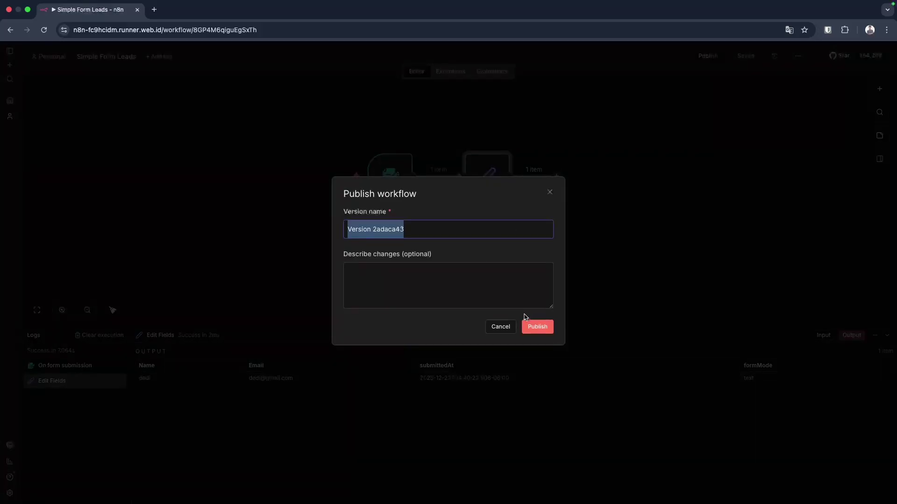
pyautogui.click(535, 327)
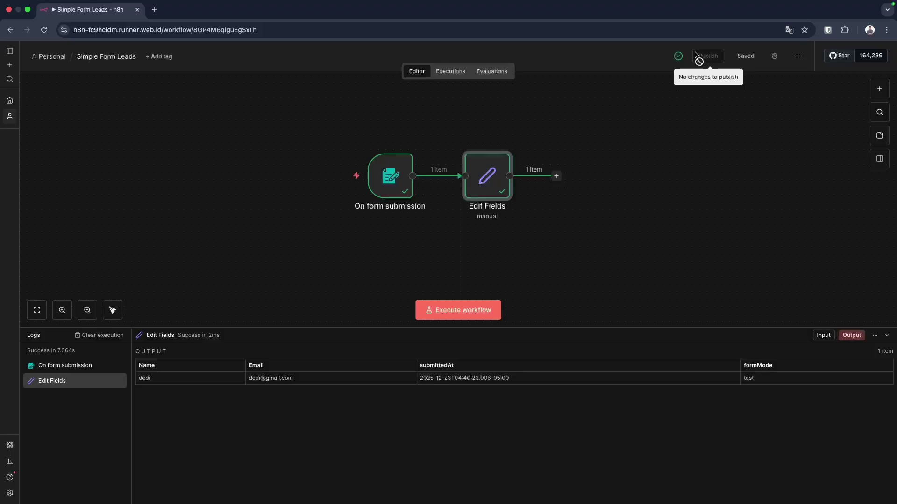
pyautogui.moveTo(678, 66)
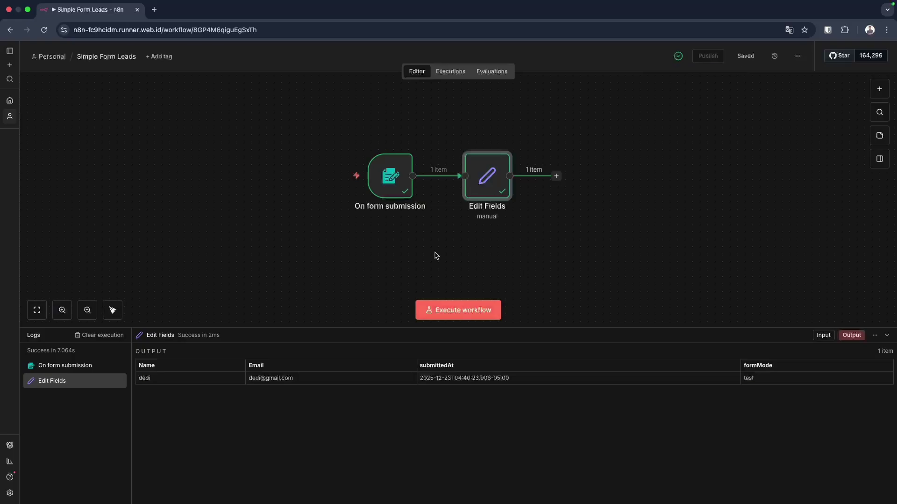
pyautogui.doubleClick(394, 189)
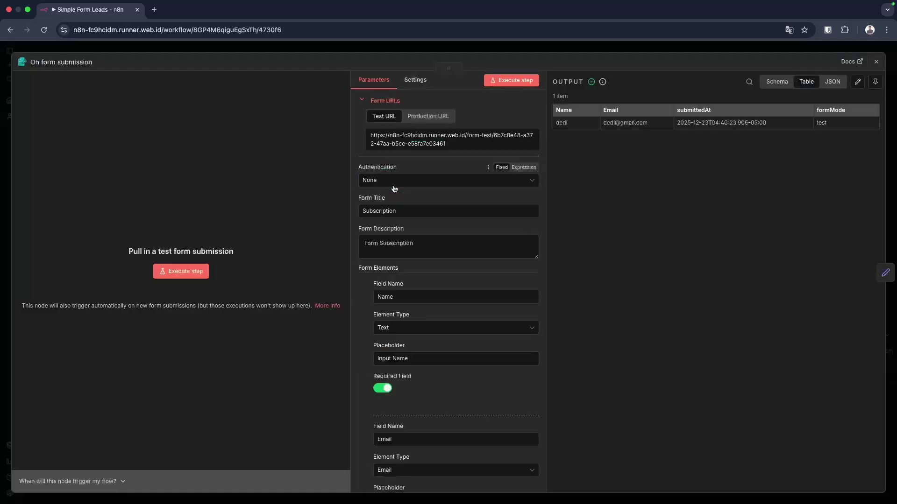
pyautogui.click(429, 116)
pyautogui.click(439, 145)
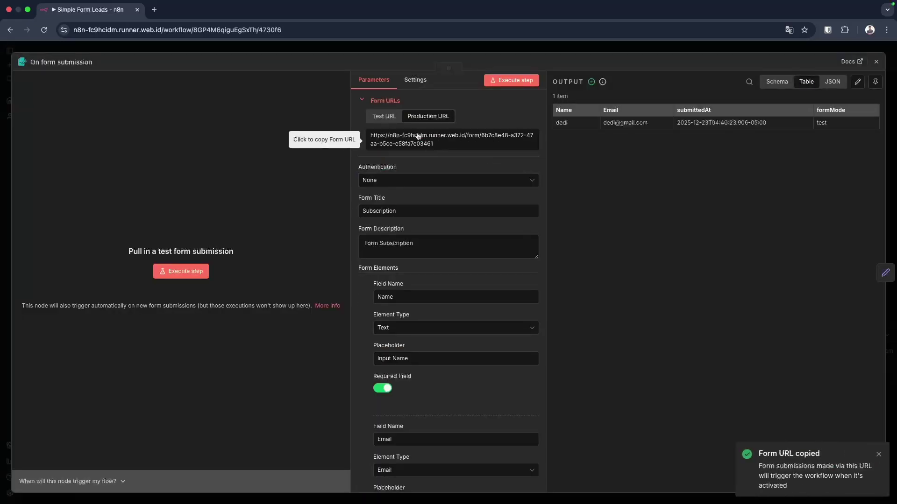
pyautogui.click(155, 10)
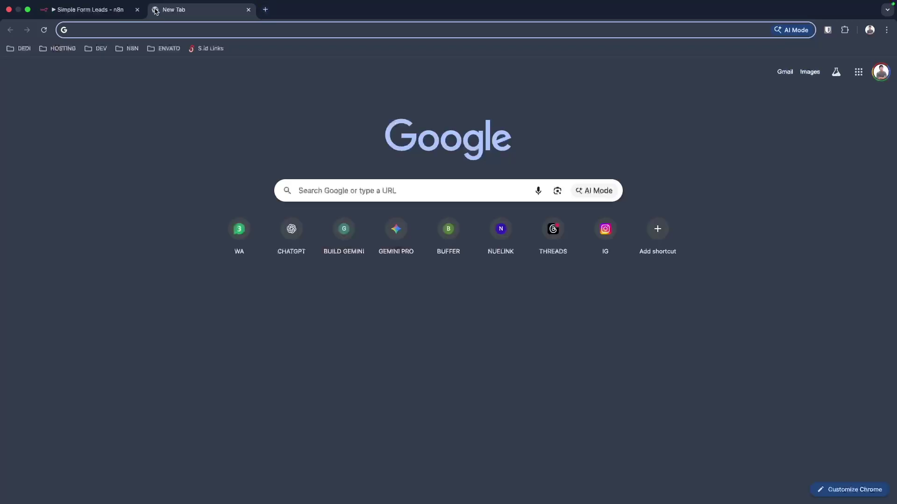
pyautogui.press('super+v')
pyautogui.press('Return')
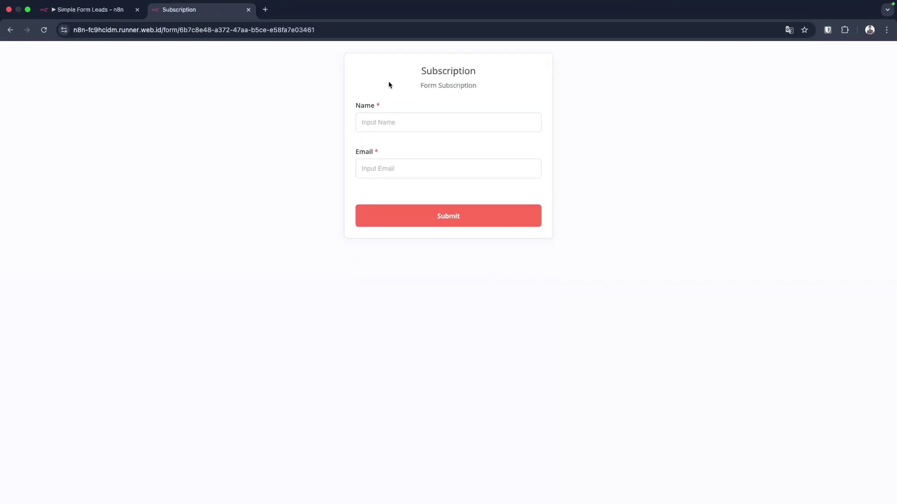
pyautogui.click(248, 10)
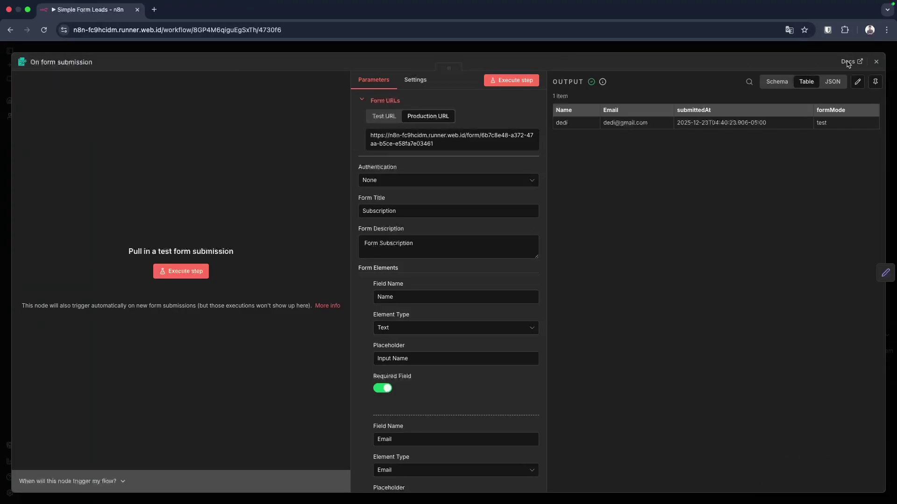
# Close the form trigger panel, dismiss the node picker after Edit Fields, and review Edit Fields.
pyautogui.click(876, 62)
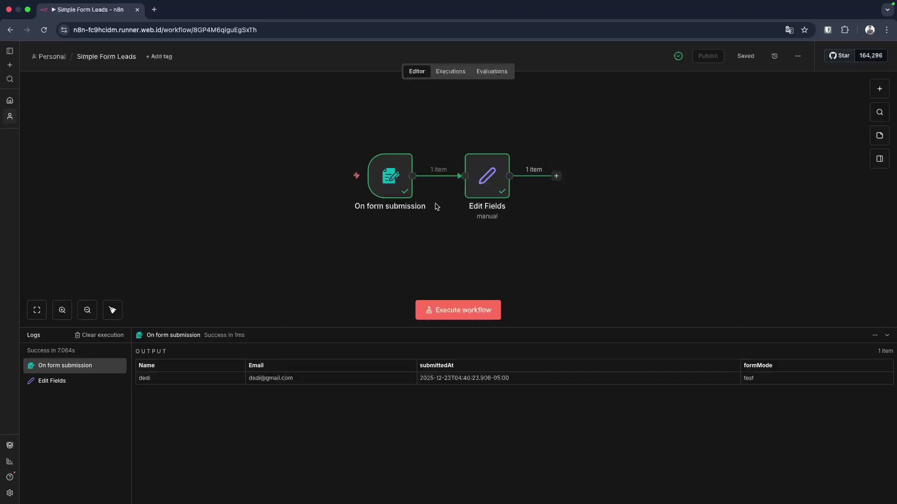
pyautogui.moveTo(472, 176)
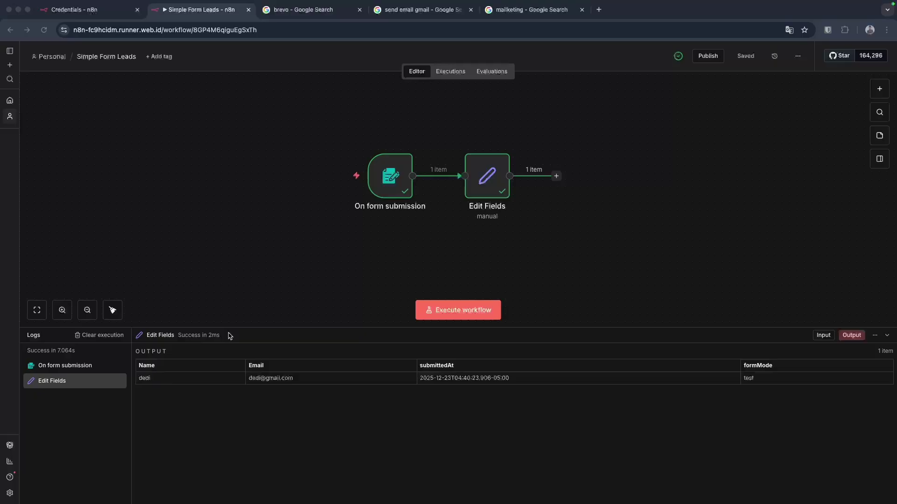
pyautogui.click(537, 232)
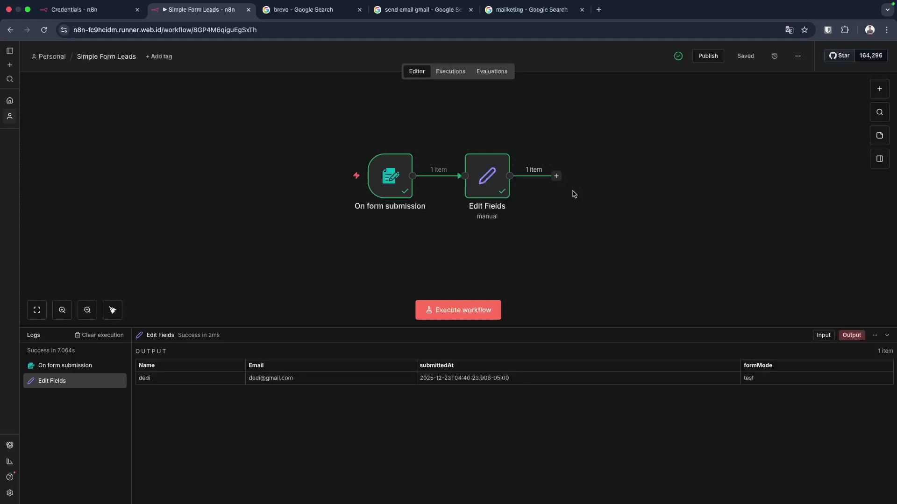
pyautogui.click(555, 176)
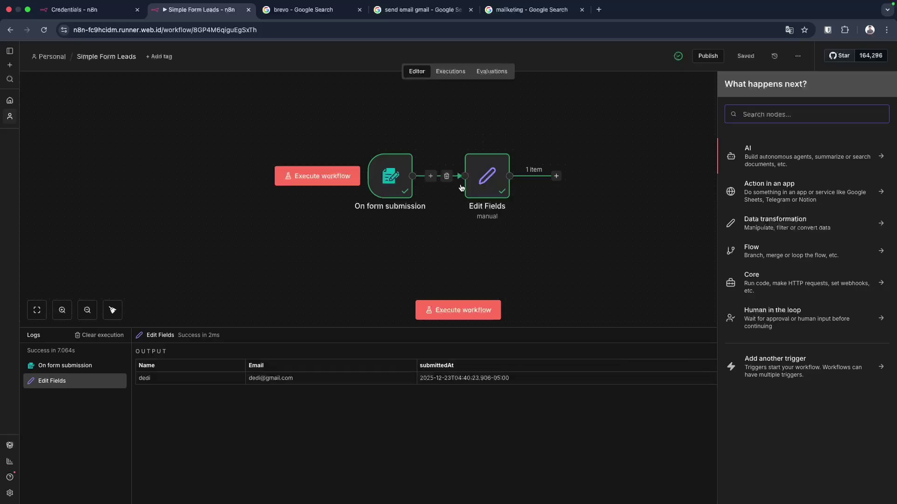
pyautogui.click(489, 186)
pyautogui.doubleClick(489, 185)
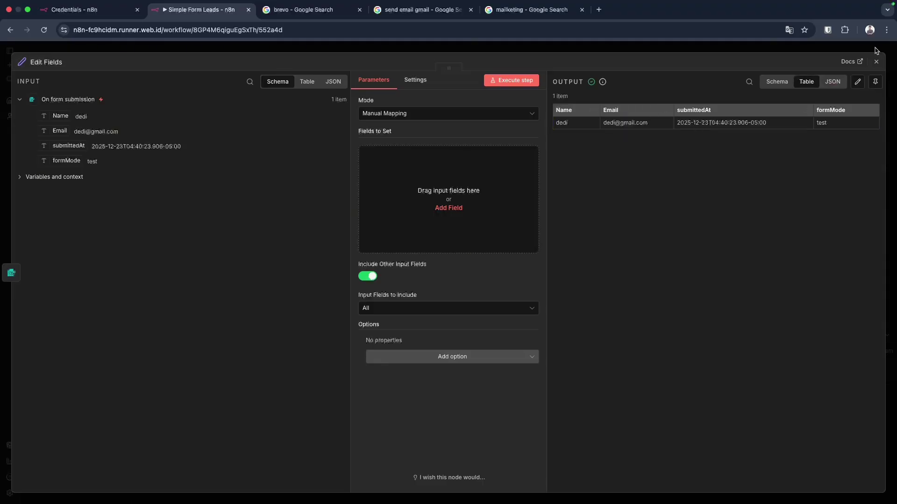
pyautogui.click(876, 61)
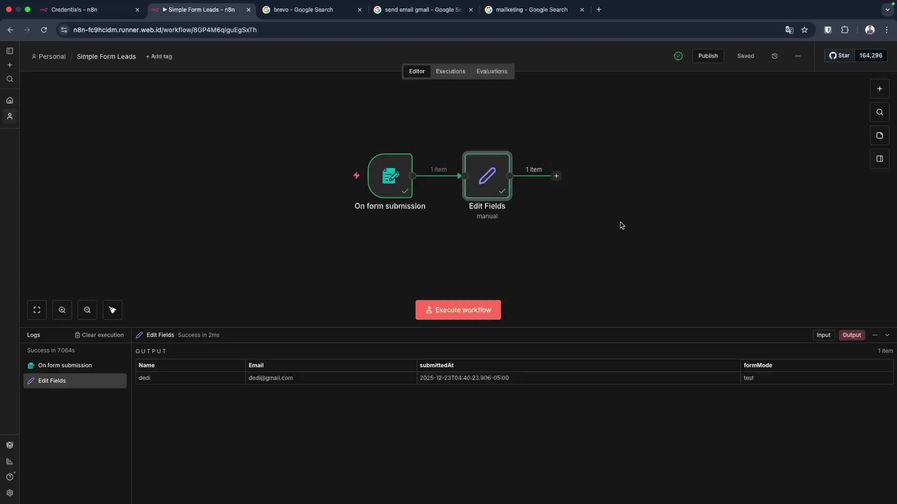
# Add a Send Email > Send email node after Edit Fields by searching 'email'.
pyautogui.click(556, 176)
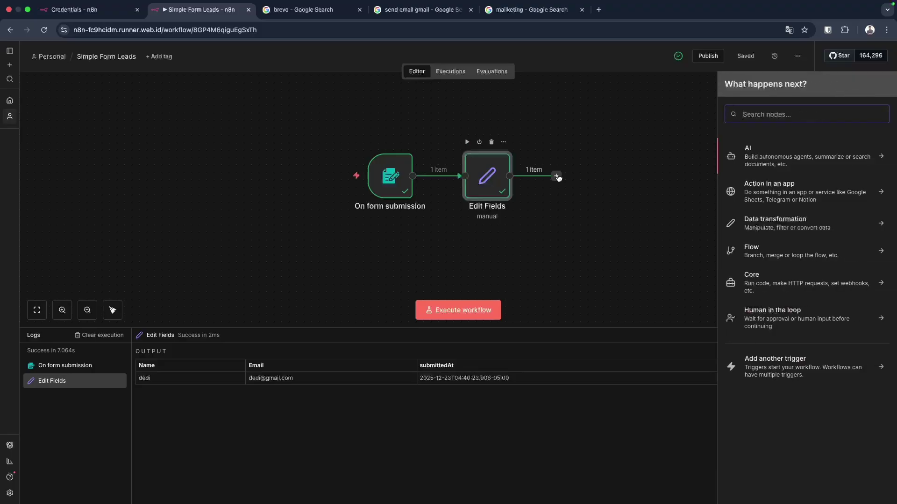
pyautogui.write('email')
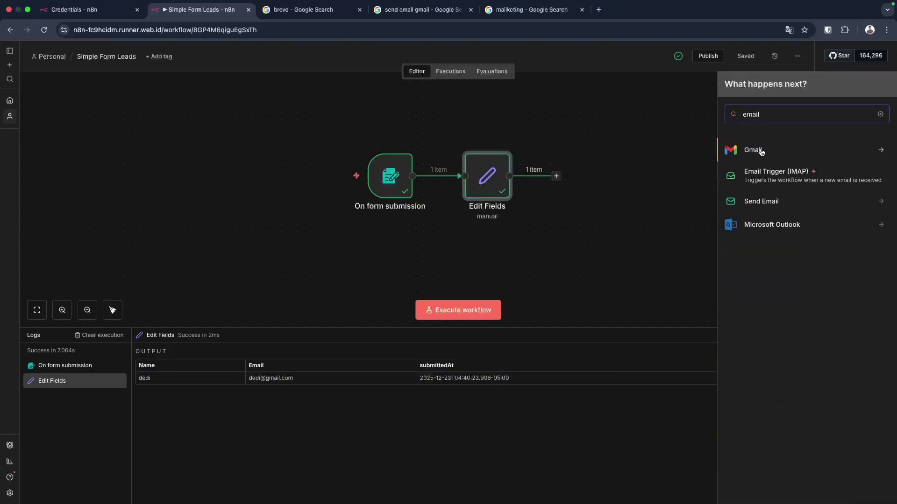
pyautogui.click(772, 202)
pyautogui.click(773, 174)
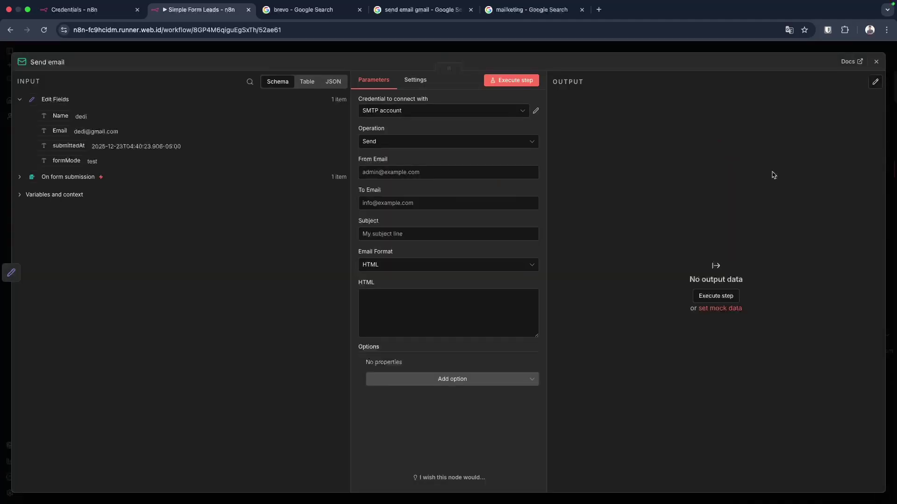
# Select the SMTP account credential, then switch to the brevo search results.
pyautogui.click(397, 111)
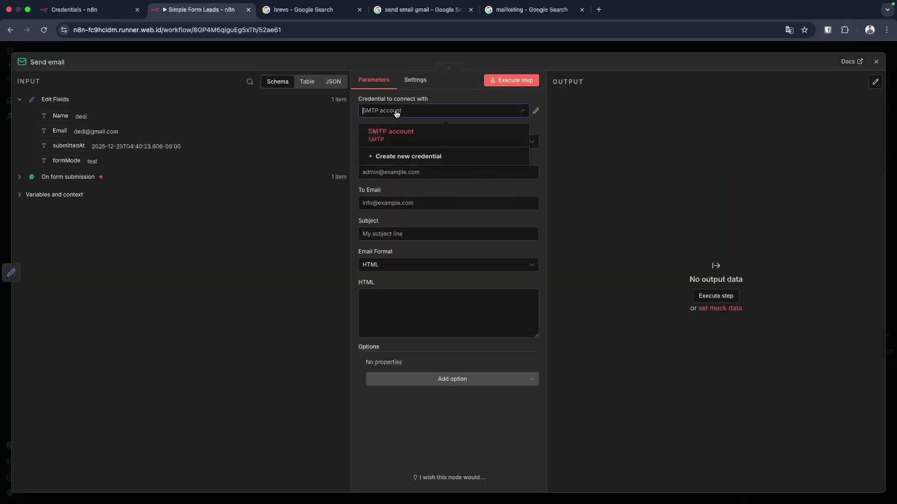
pyautogui.click(397, 137)
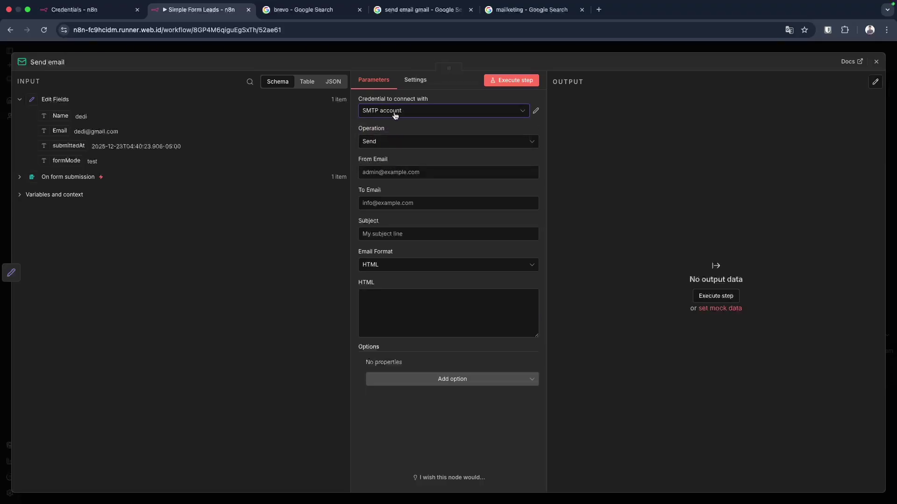
pyautogui.click(303, 11)
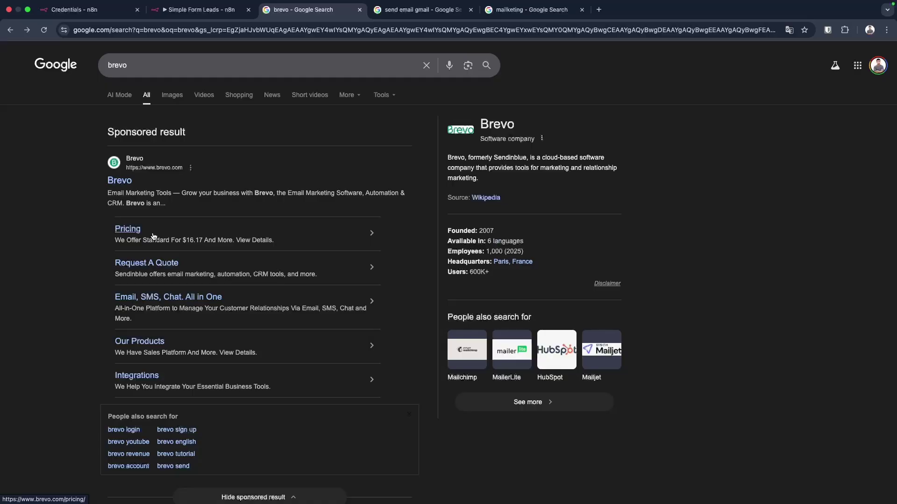
# Compare the 'send email gmail', mailketing and brevo Google results, ending on the brevo page.
pyautogui.click(413, 9)
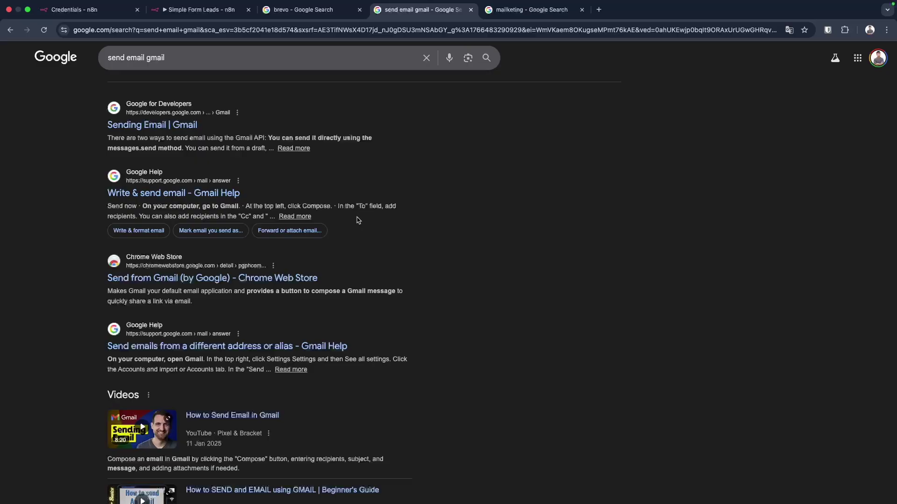
pyautogui.click(530, 10)
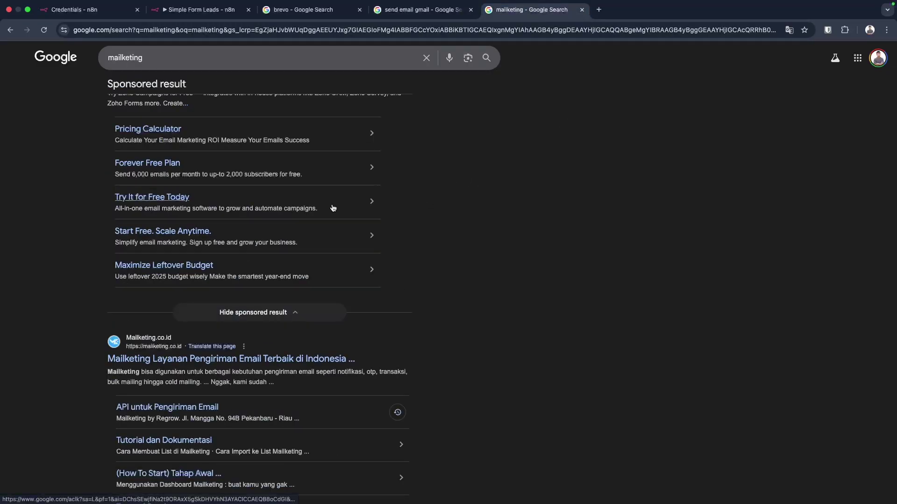
pyautogui.scroll(2, 332, 207)
pyautogui.scroll(-5, 332, 208)
pyautogui.scroll(-4, 333, 208)
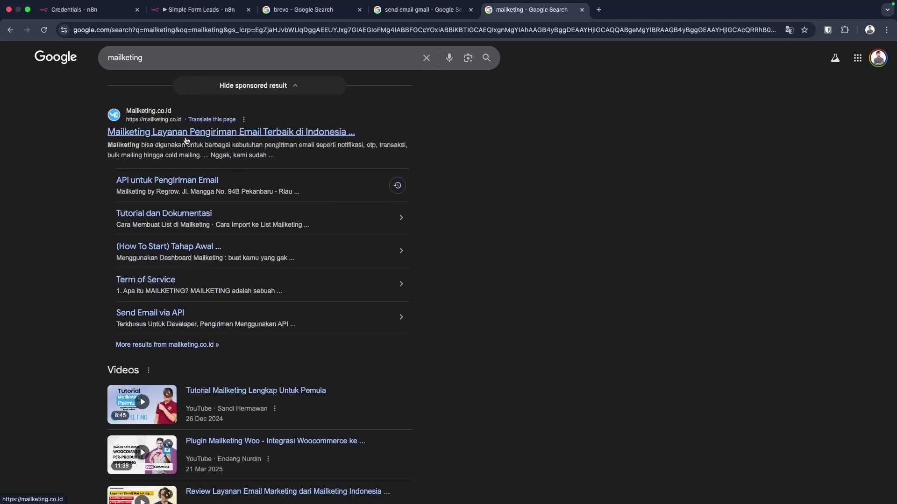
pyautogui.click(319, 13)
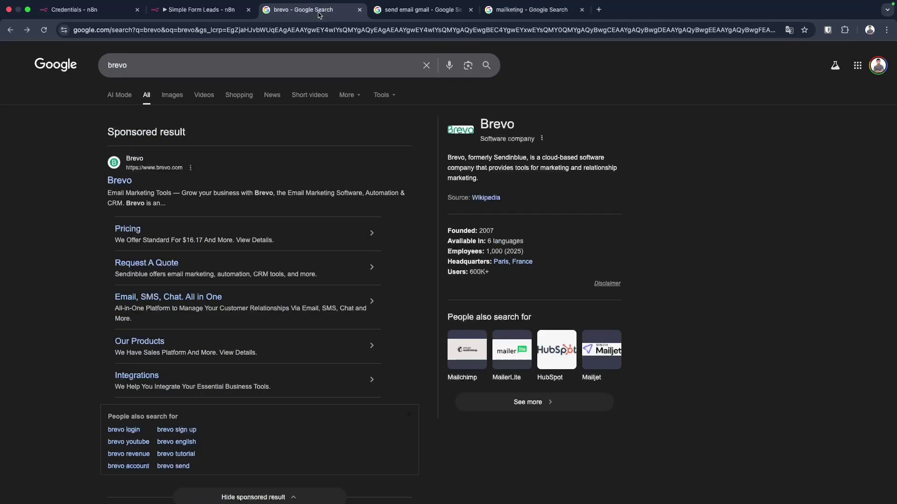
pyautogui.click(533, 10)
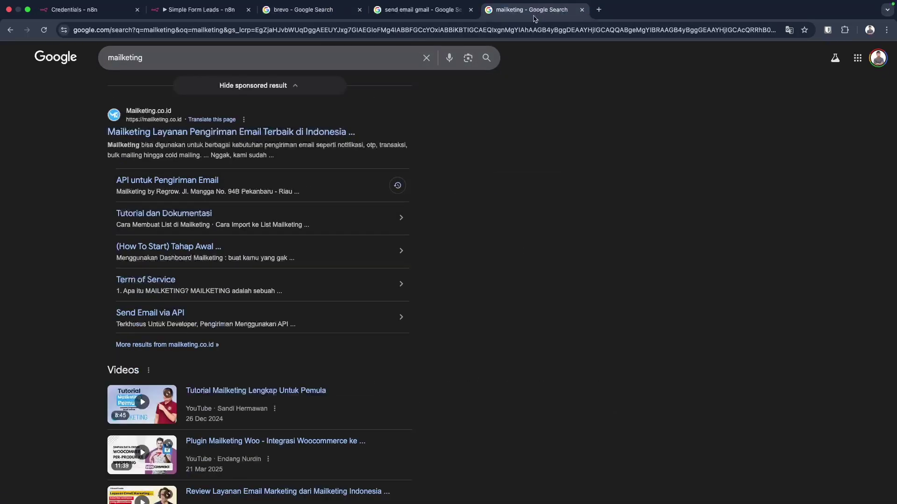
pyautogui.scroll(-2, 472, 183)
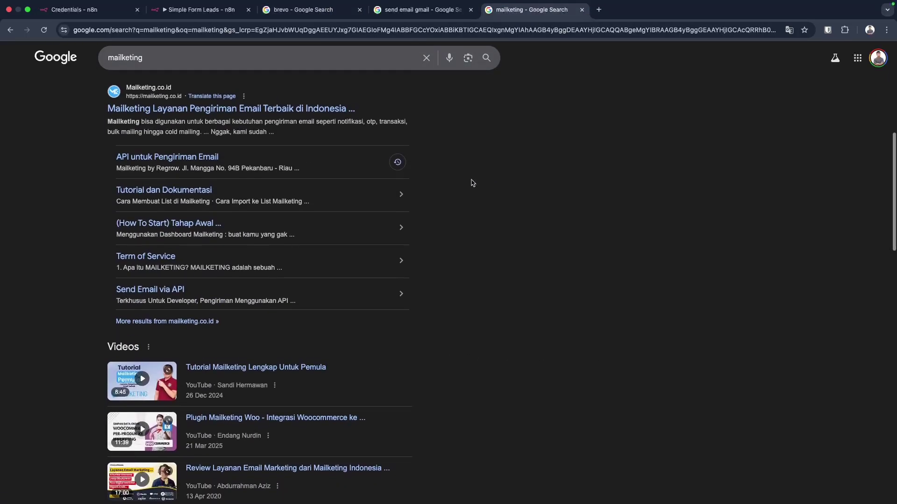
pyautogui.scroll(1, 473, 183)
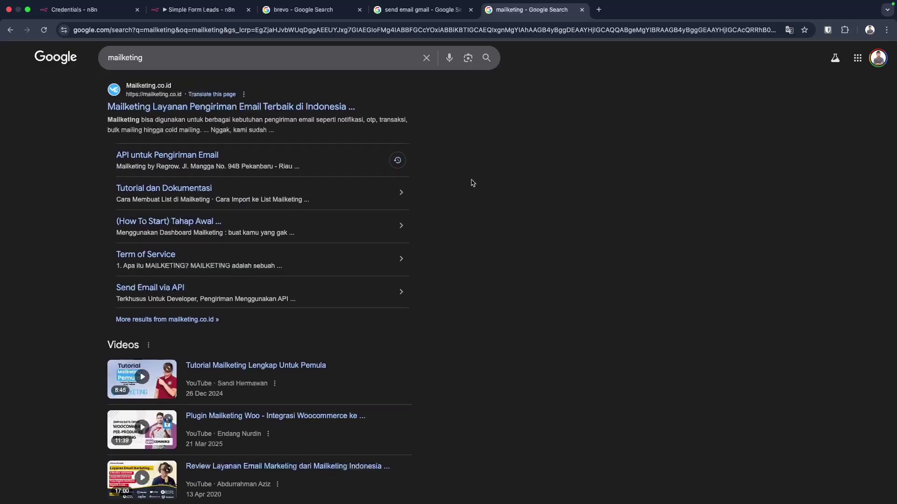
pyautogui.scroll(1, 473, 183)
pyautogui.scroll(-1, 473, 182)
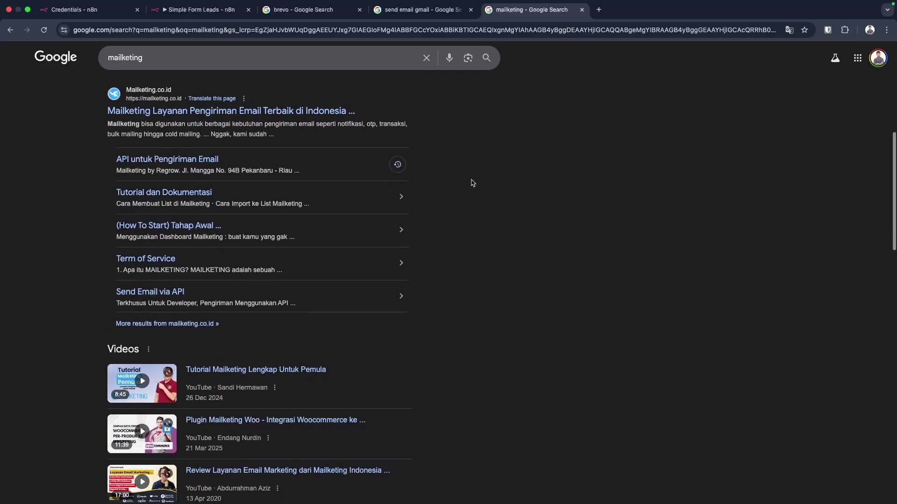
pyautogui.click(390, 13)
pyautogui.click(327, 11)
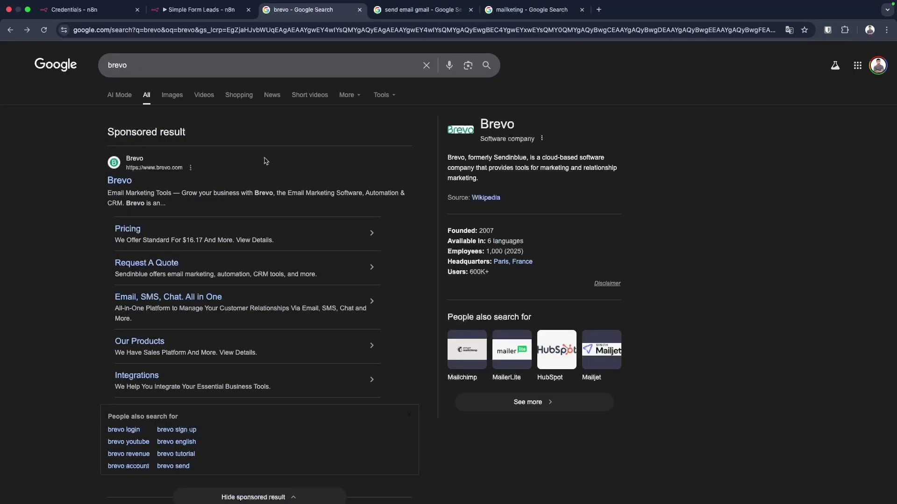
# Map {{ $json.Email }} into To Email and set the subject to 'Thanks to Subscribe'.
pyautogui.click(201, 10)
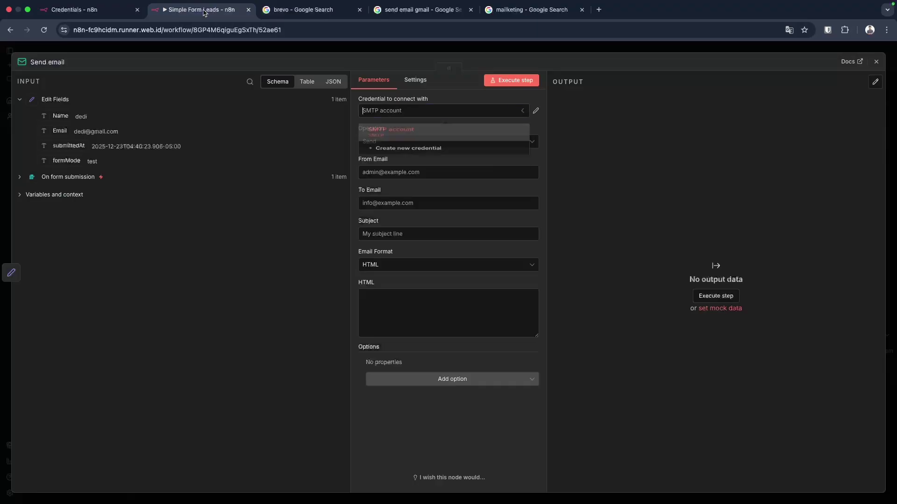
pyautogui.click(622, 135)
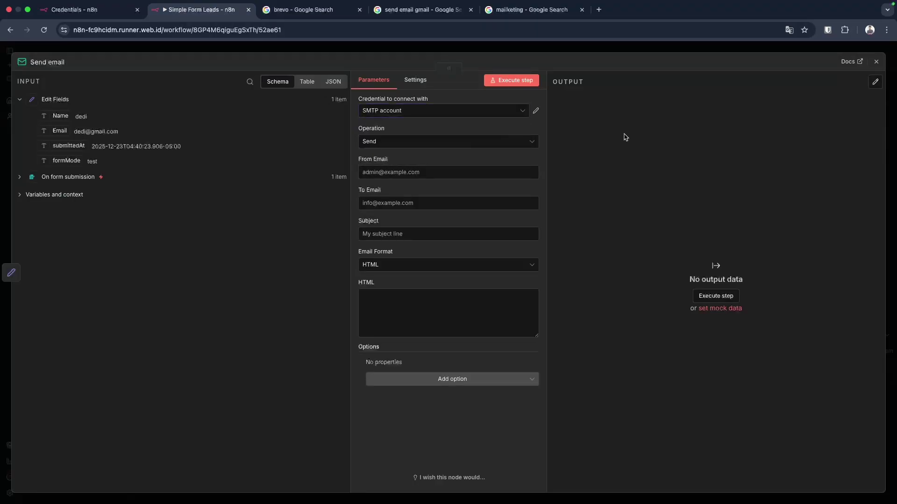
pyautogui.click(388, 207)
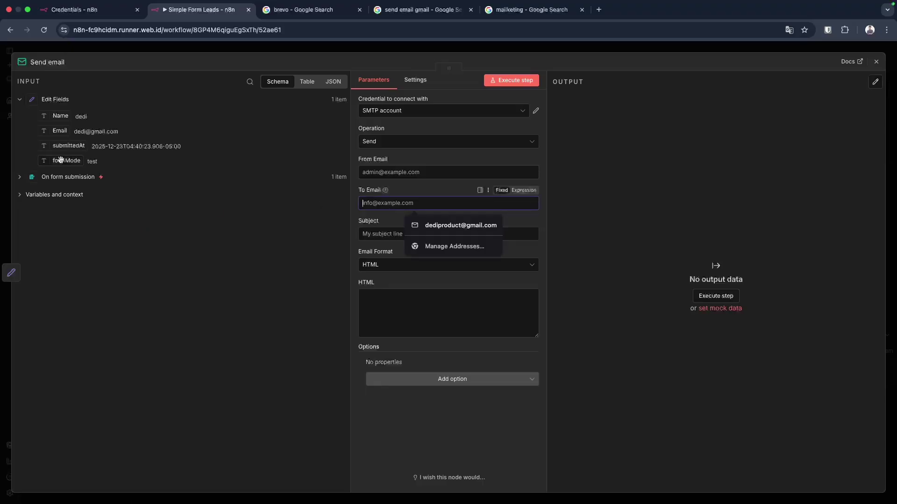
pyautogui.moveTo(59, 131); pyautogui.dragTo(384, 204)
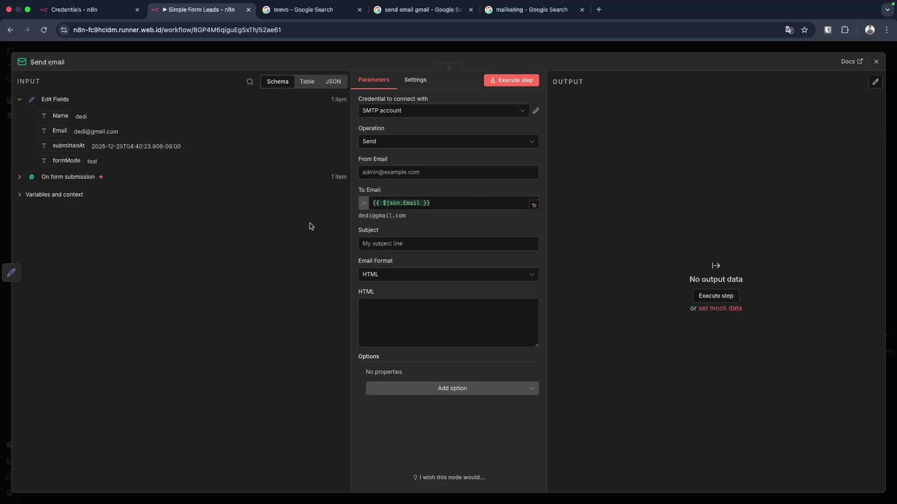
pyautogui.click(372, 242)
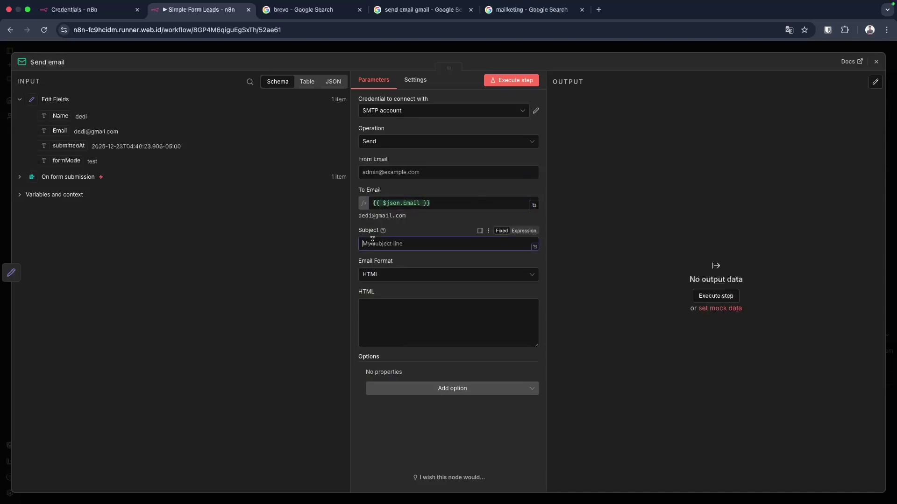
pyautogui.write('Thanks to Subscribe')
pyautogui.click(444, 321)
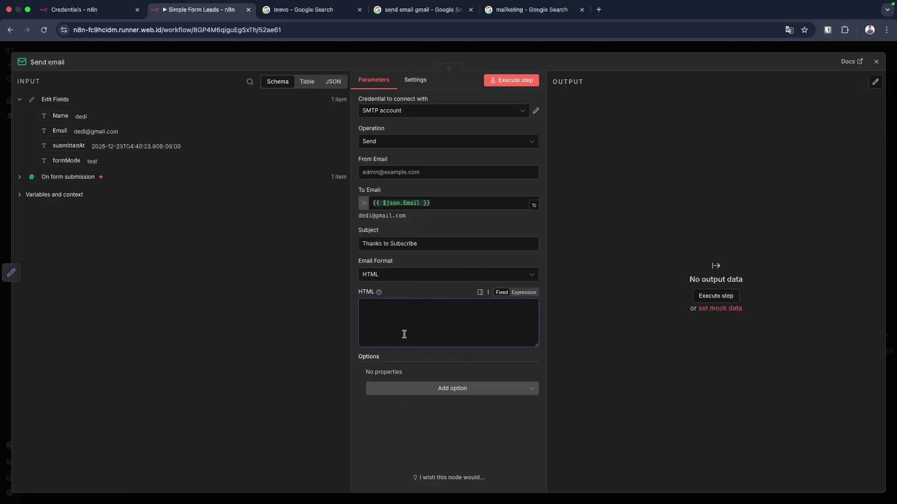
pyautogui.click(605, 64)
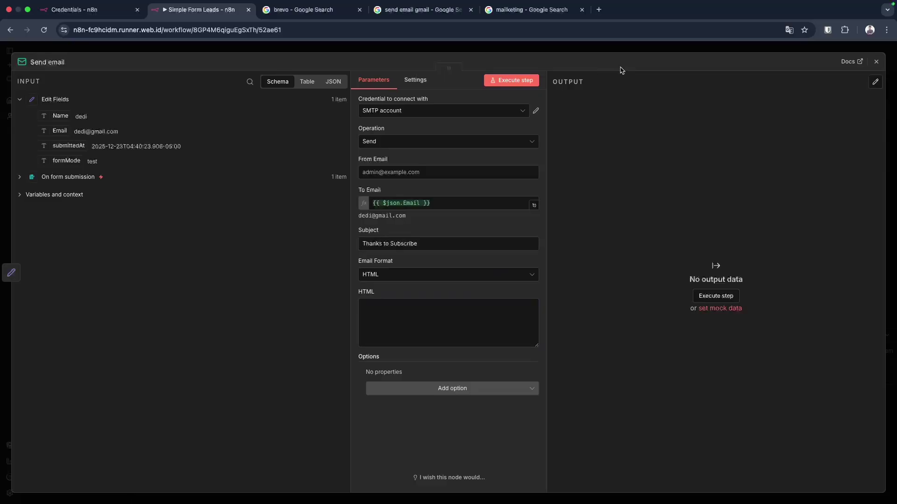
# Add a second Send Email > Send an Email node after Edit Fields by searching 'mail'.
pyautogui.click(876, 62)
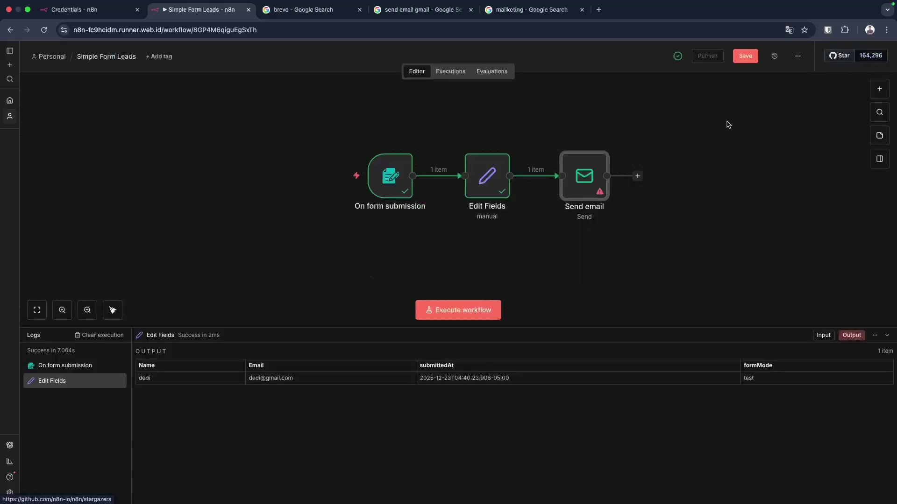
pyautogui.moveTo(406, 212)
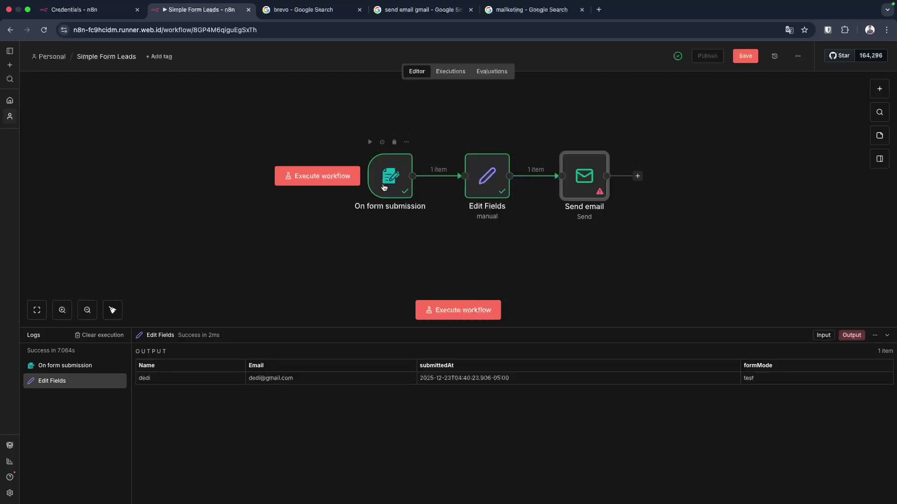
pyautogui.moveTo(578, 146)
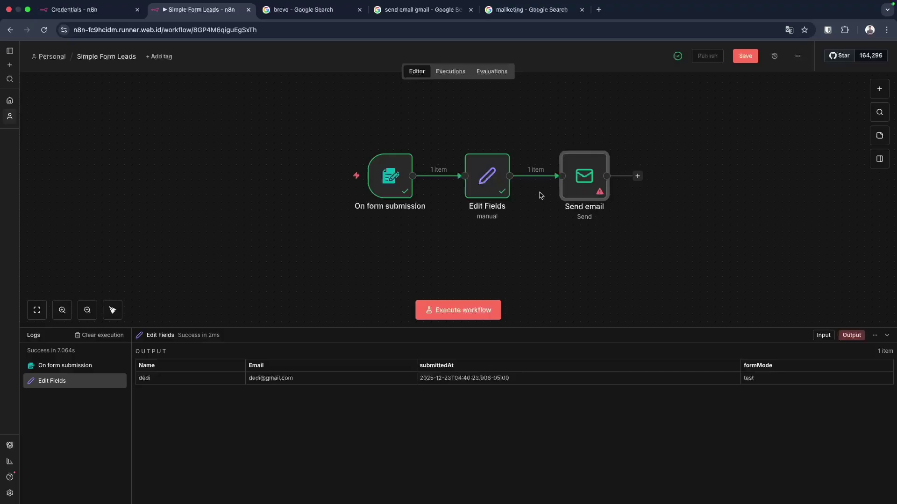
pyautogui.click(509, 176)
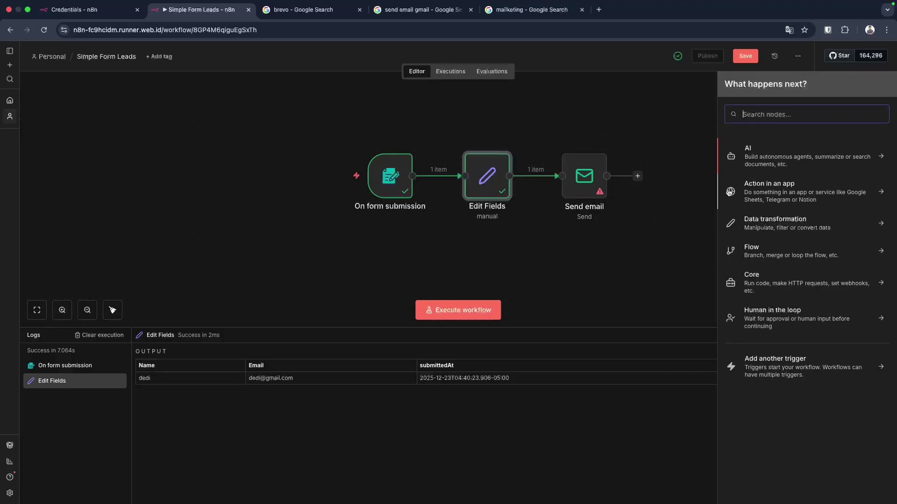
pyautogui.write('mail')
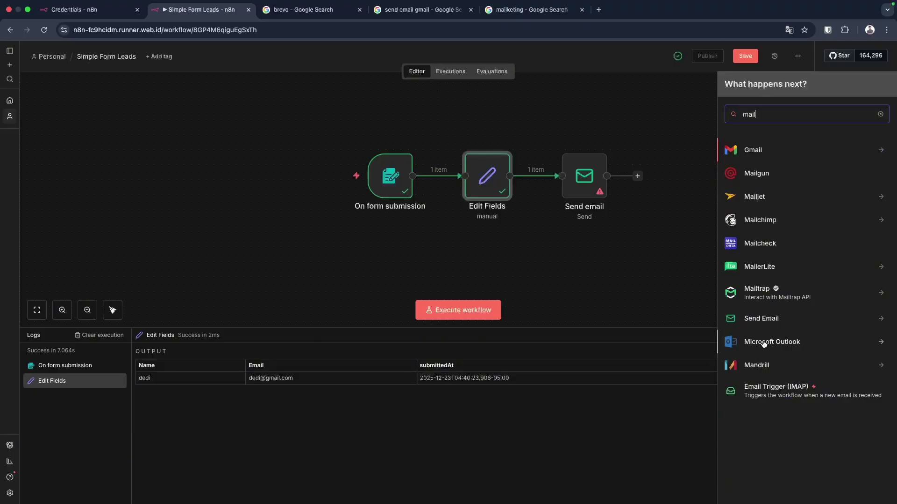
pyautogui.click(759, 320)
pyautogui.click(774, 169)
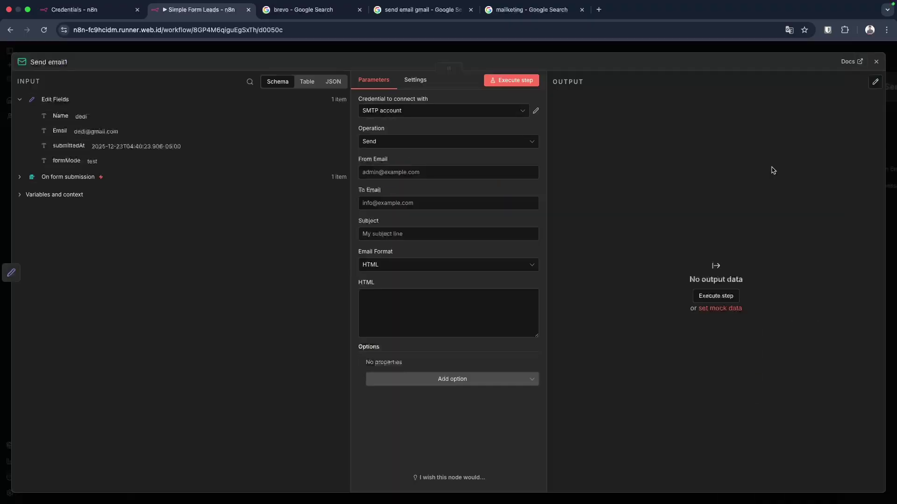
# Write 'Ada leads baru' as the HTML body of Send email1.
pyautogui.click(411, 203)
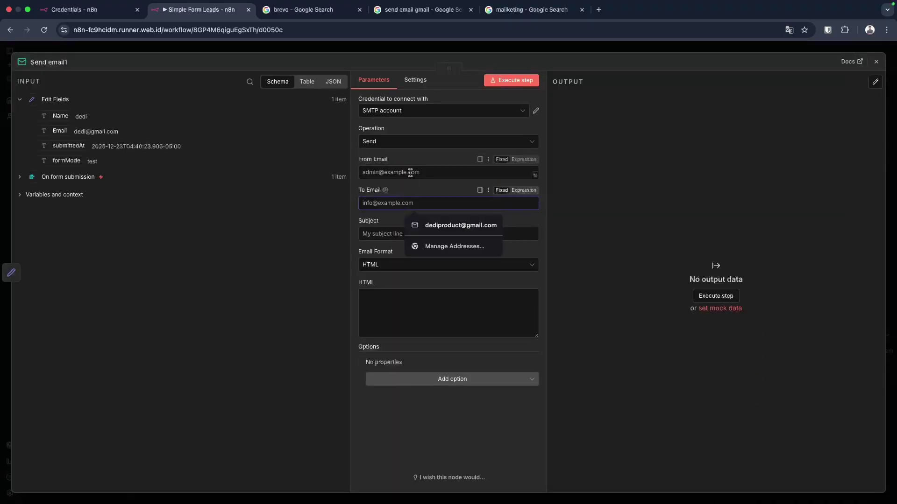
pyautogui.click(414, 172)
pyautogui.click(426, 319)
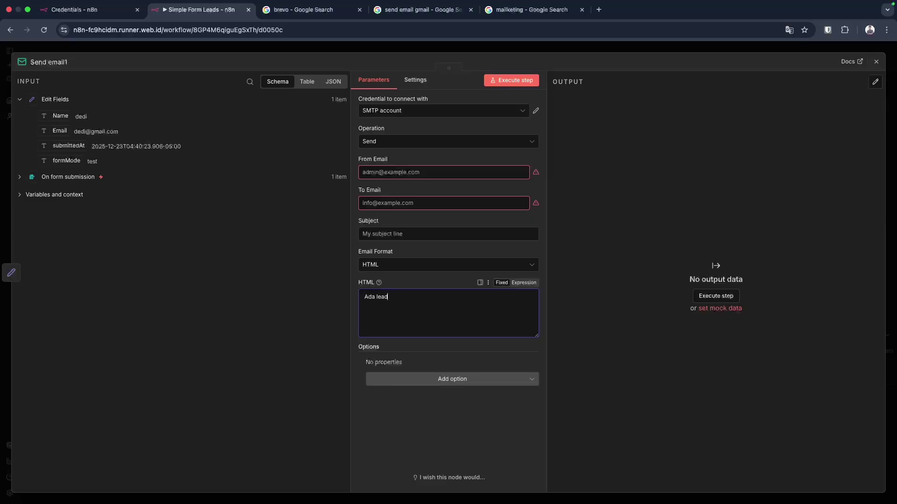
pyautogui.click(613, 66)
pyautogui.click(613, 50)
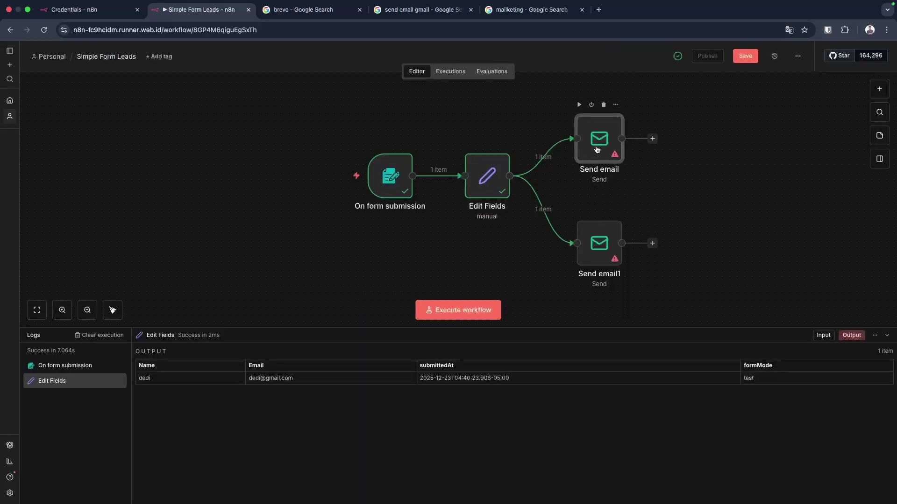
# Nudge the Send email node up, save the workflow, and tidy the layout with Shift+Alt+T.
pyautogui.moveTo(597, 150); pyautogui.dragTo(597, 142)
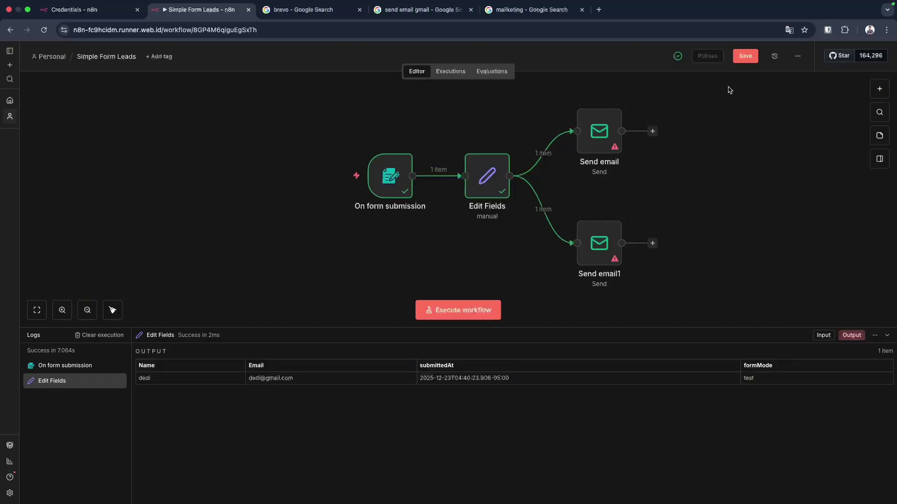
pyautogui.click(745, 58)
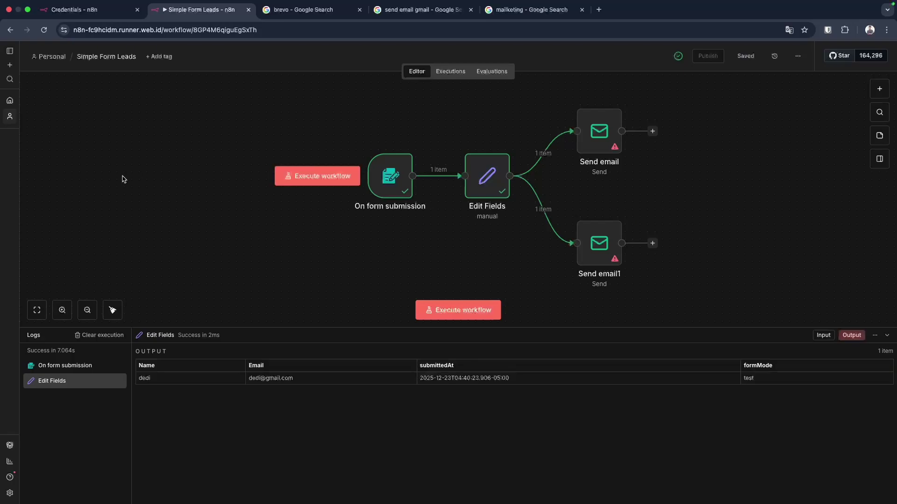
pyautogui.hotkey('shift', 'alt', 't')
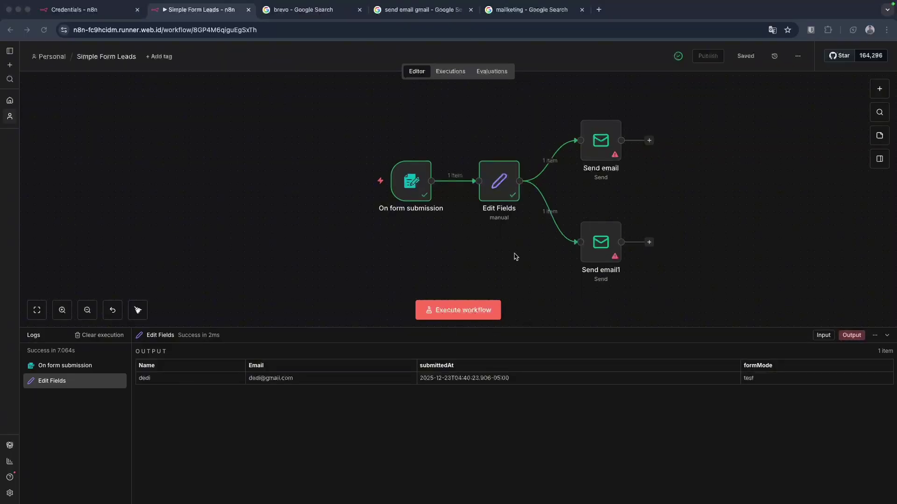
# Unlink Send email and Send email1 from Edit Fields and park both on the top row.
pyautogui.click(557, 160)
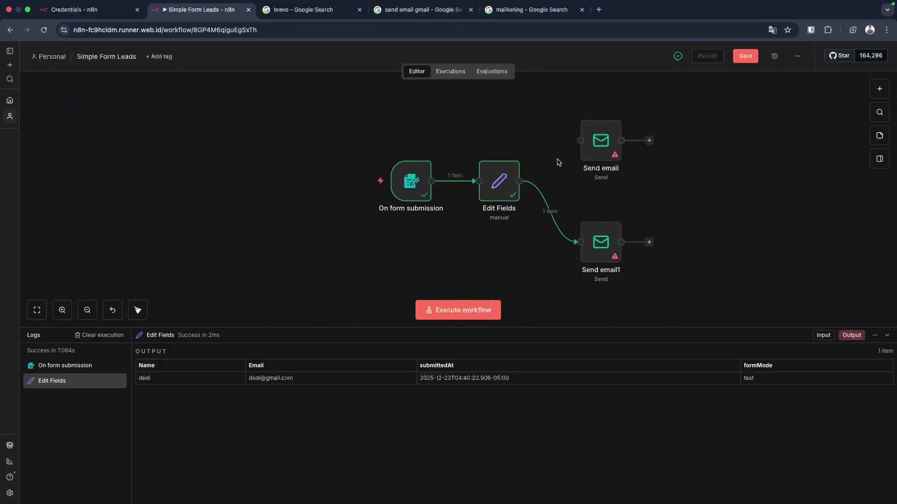
pyautogui.click(557, 212)
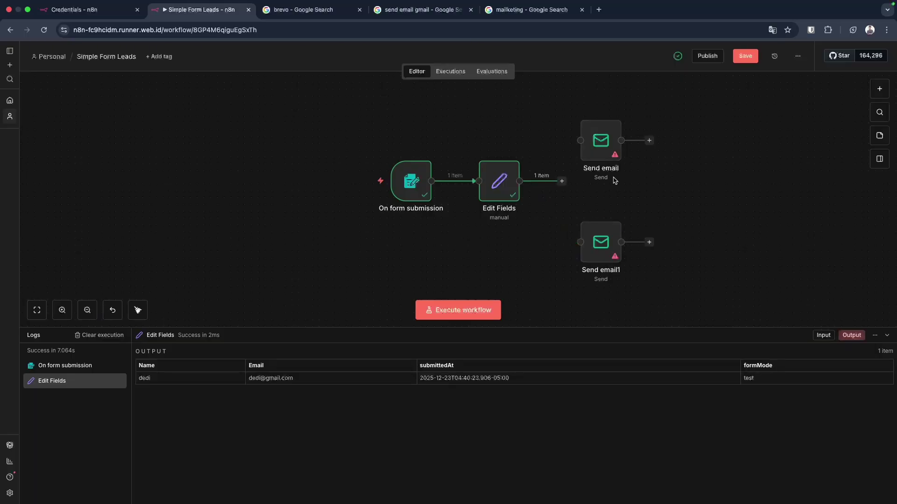
pyautogui.moveTo(604, 157); pyautogui.dragTo(644, 117)
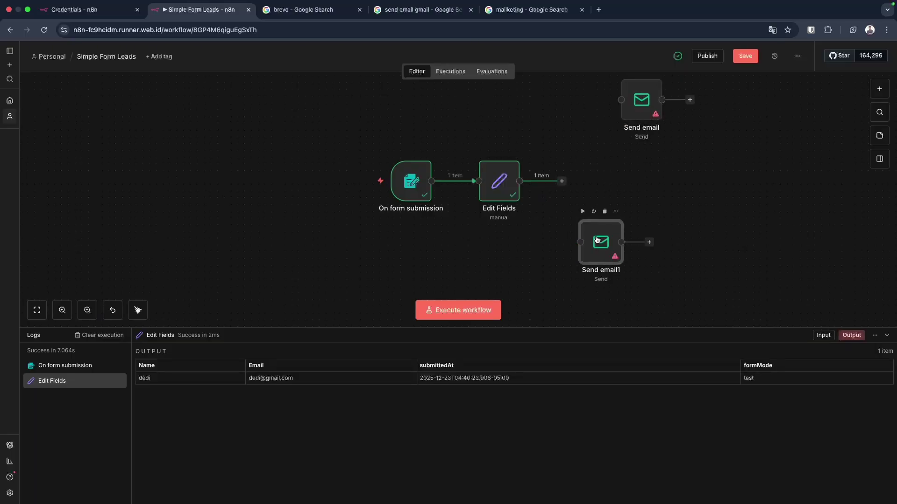
pyautogui.moveTo(598, 235); pyautogui.dragTo(729, 94)
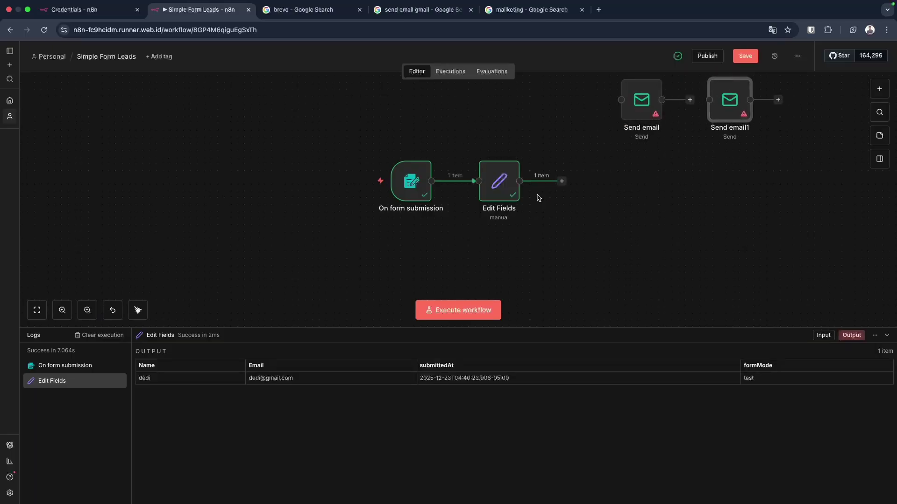
# Add a Telegram 'Send a text message' node after Edit Fields by searching 'tele'.
pyautogui.click(562, 181)
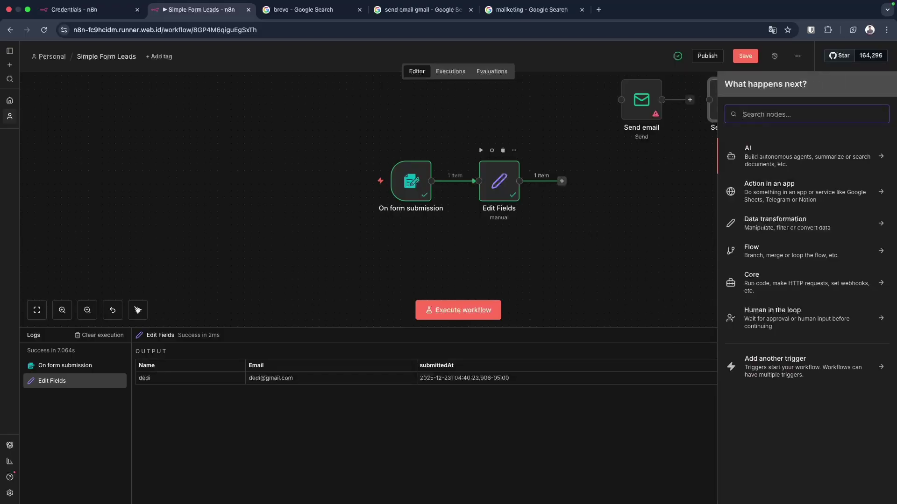
pyautogui.write('tele')
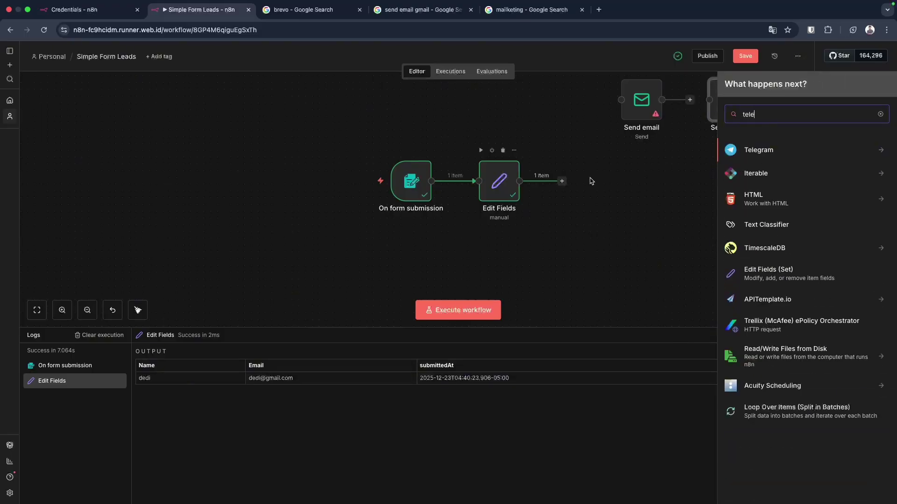
pyautogui.click(760, 151)
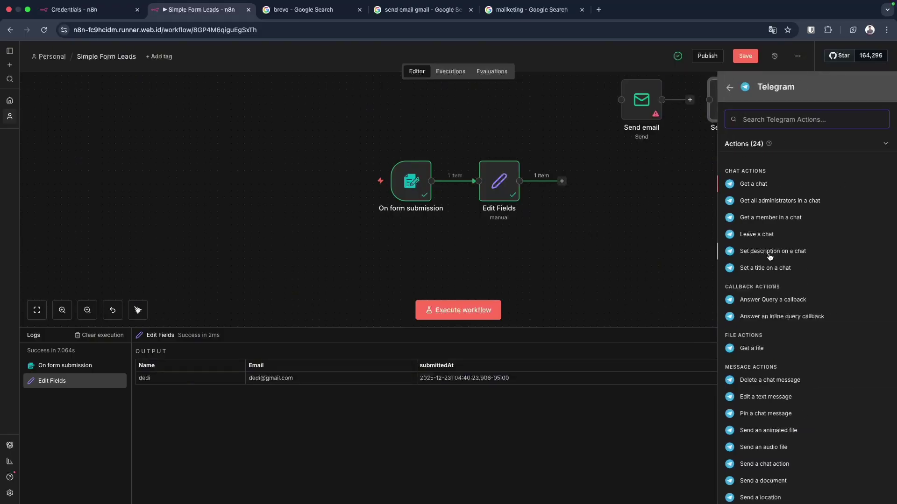
pyautogui.scroll(-1, 767, 416)
pyautogui.scroll(-3, 766, 416)
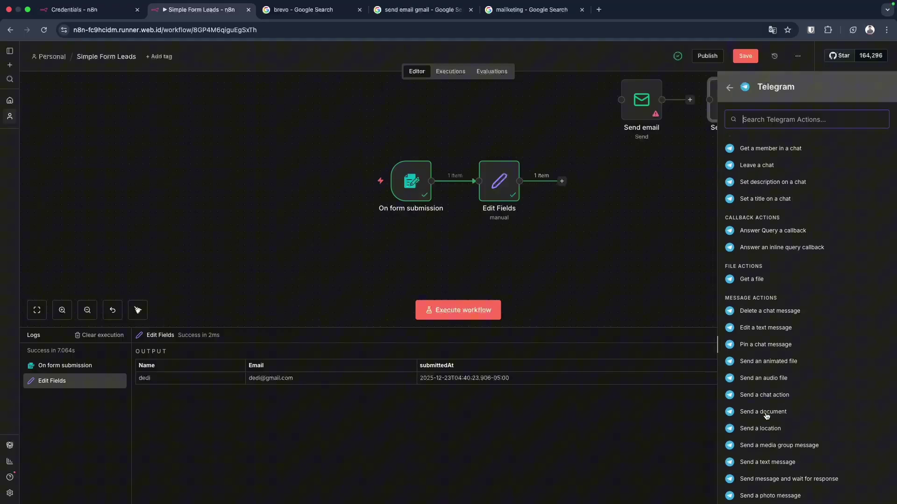
pyautogui.click(766, 458)
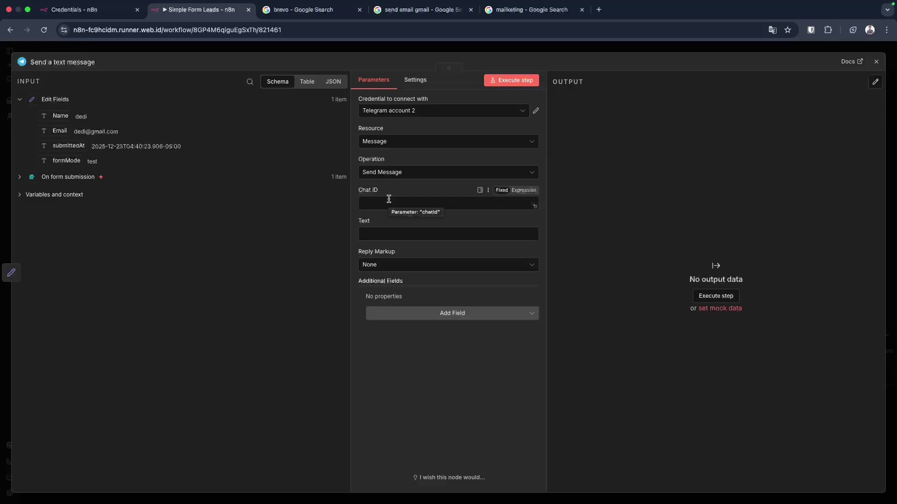
# Set the Telegram Text to 'Ada leads baru masuk, emailnya = {{ $json.Email }}'.
pyautogui.click(409, 234)
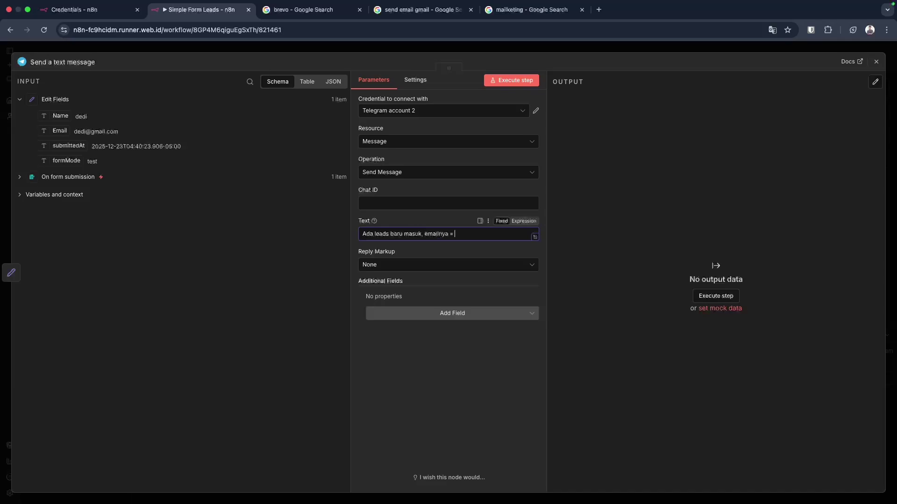
pyautogui.moveTo(56, 131); pyautogui.dragTo(478, 238)
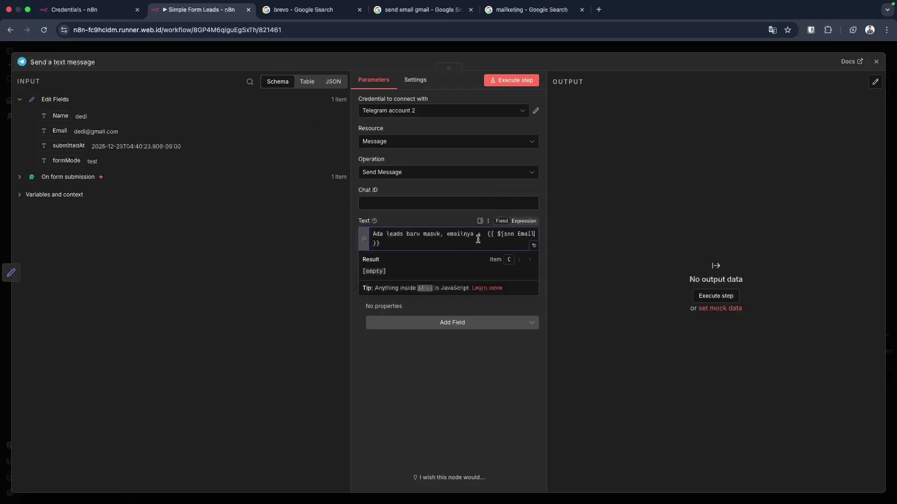
pyautogui.click(487, 235)
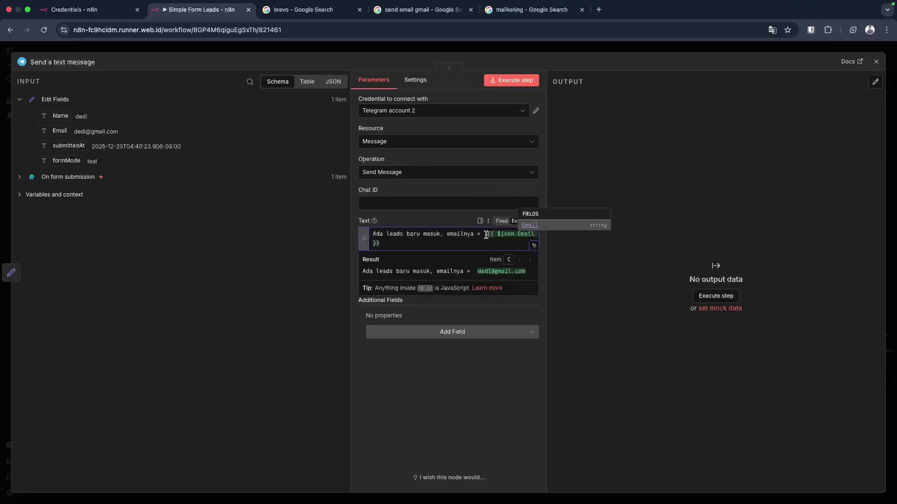
pyautogui.press('BackSpace')
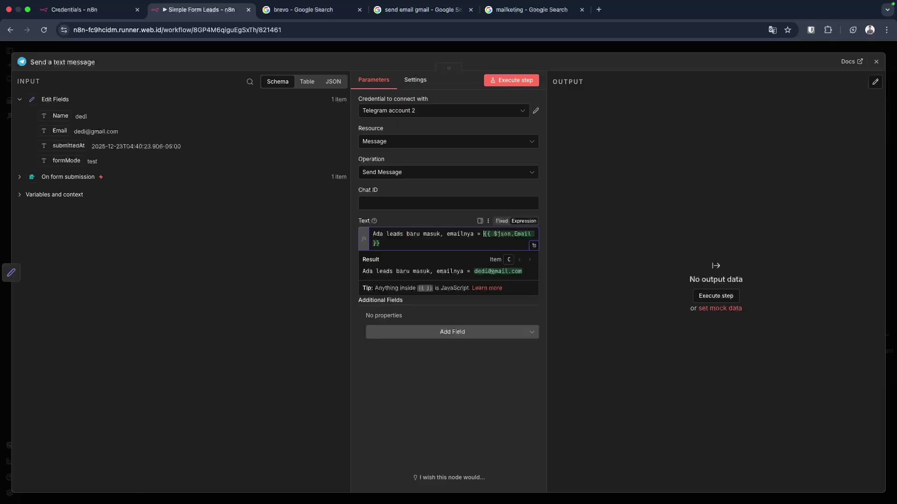
pyautogui.click(480, 398)
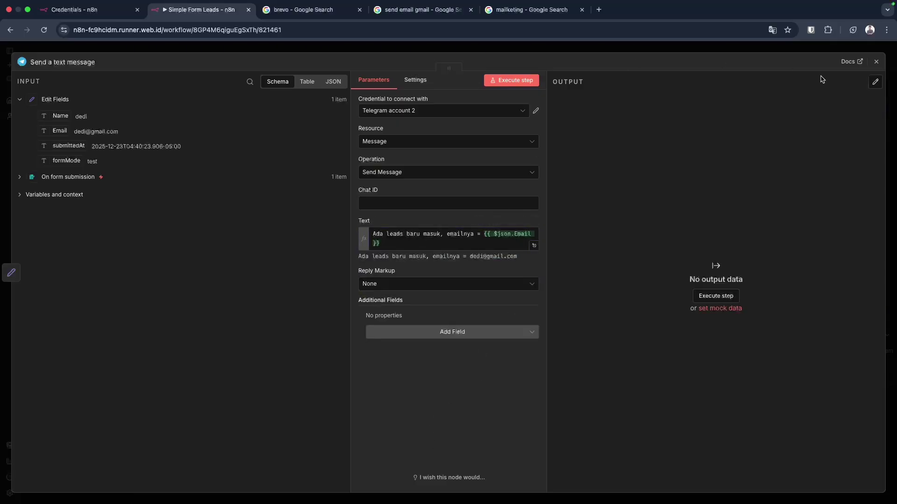
pyautogui.click(876, 62)
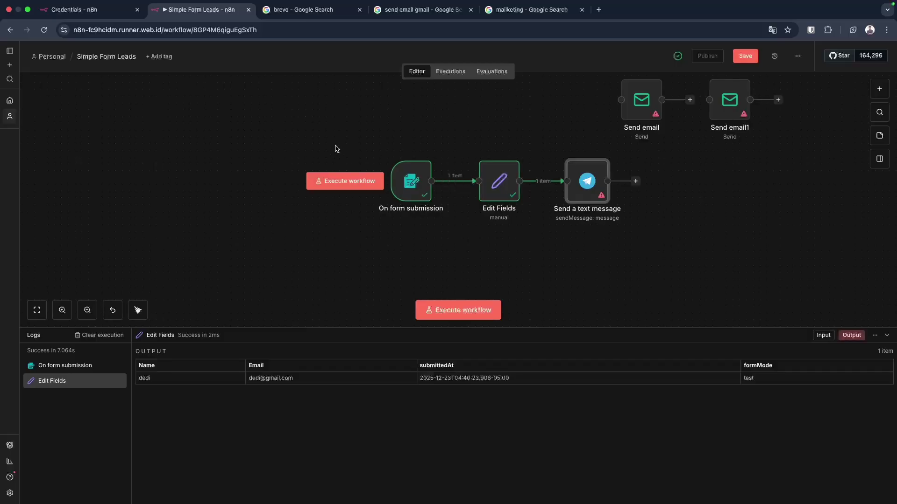
# Shift the three linked nodes left, unlink Telegram from Edit Fields, and move it to the top row.
pyautogui.moveTo(328, 136); pyautogui.dragTo(671, 239)
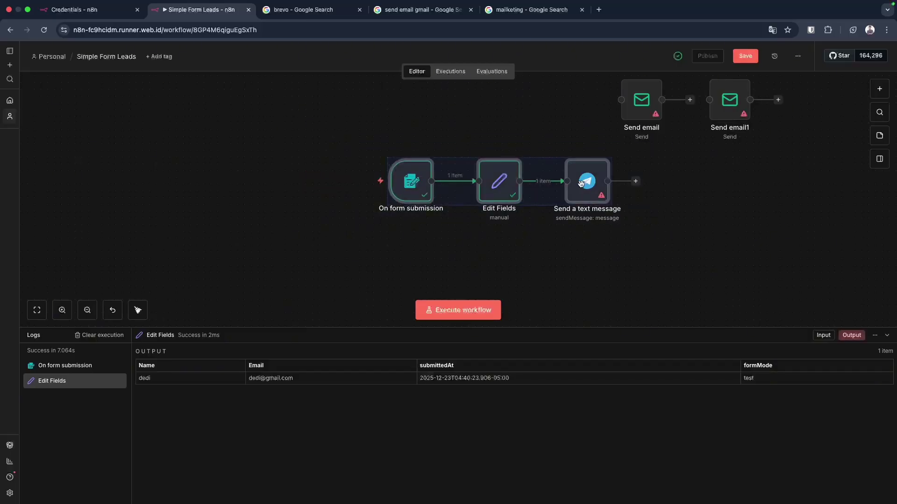
pyautogui.moveTo(579, 186); pyautogui.dragTo(538, 186)
pyautogui.click(544, 273)
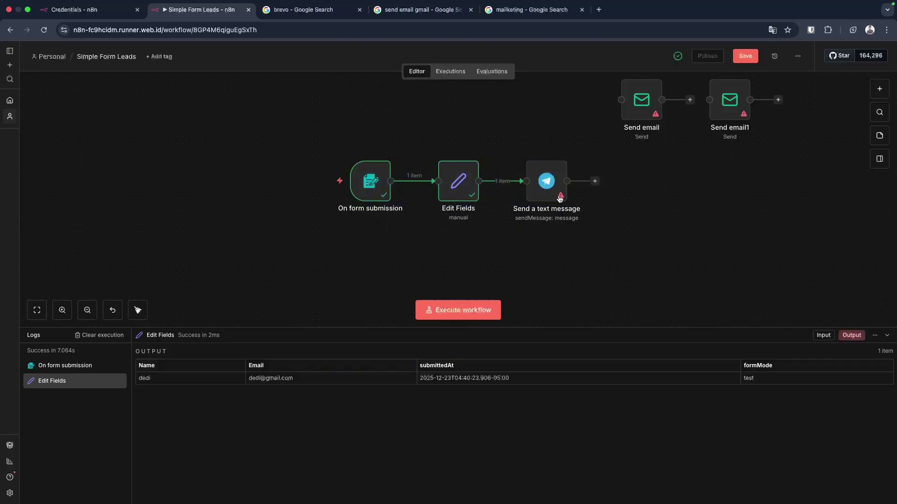
pyautogui.moveTo(542, 204)
pyautogui.click(510, 183)
pyautogui.moveTo(549, 187); pyautogui.dragTo(562, 102)
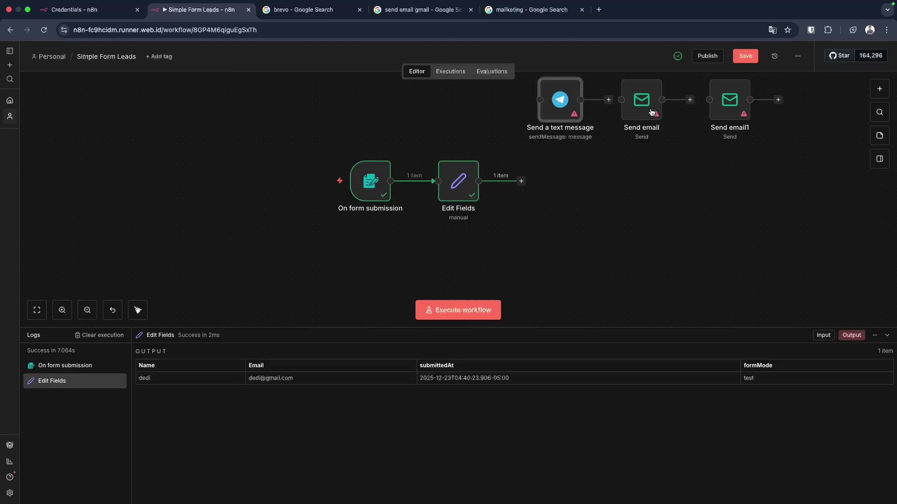
pyautogui.moveTo(652, 112); pyautogui.dragTo(656, 110)
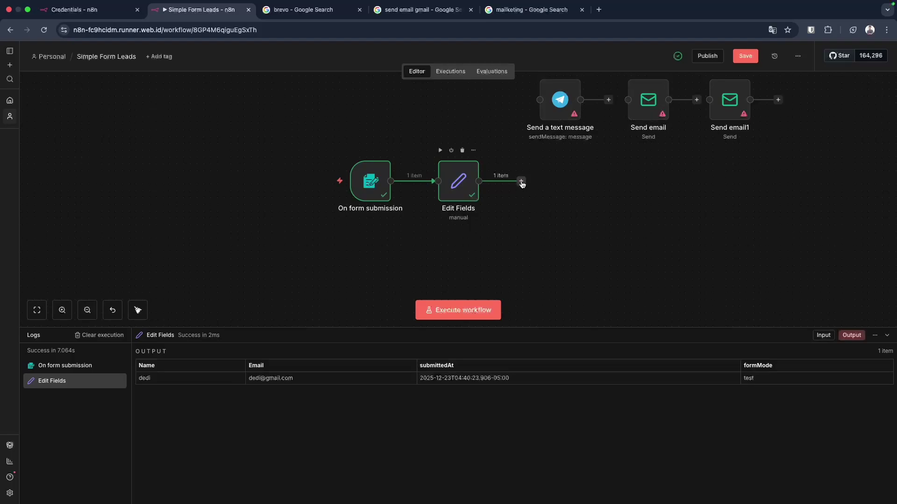
# Add a WAHA 'Send a text message' node after Edit Fields by searching 'wha'.
pyautogui.click(522, 181)
pyautogui.write('wh')
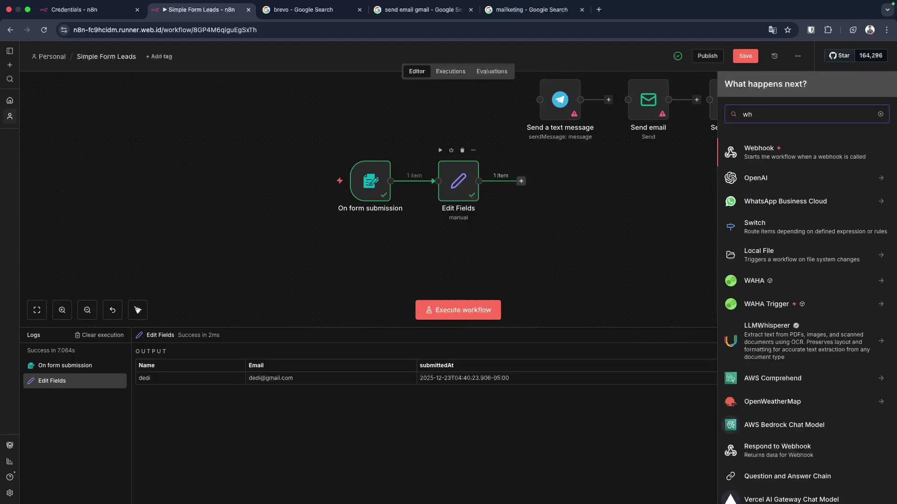
pyautogui.write('a')
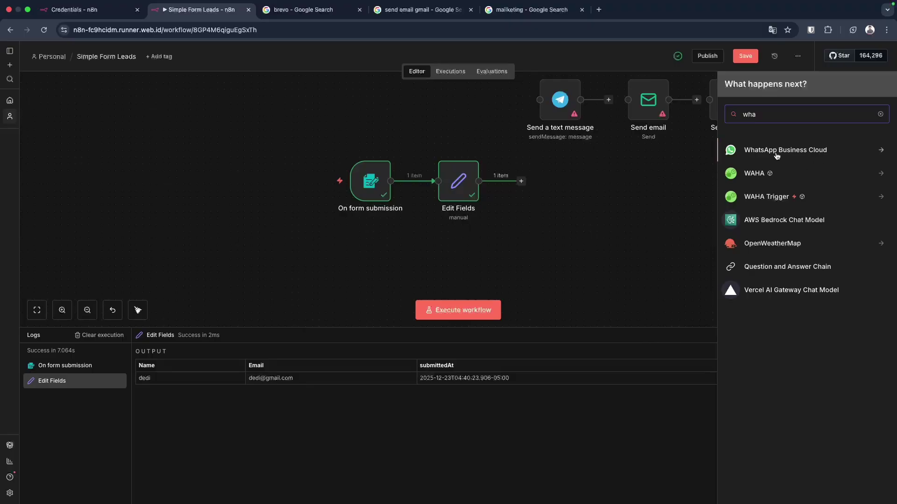
pyautogui.click(752, 176)
pyautogui.scroll(-3, 793, 325)
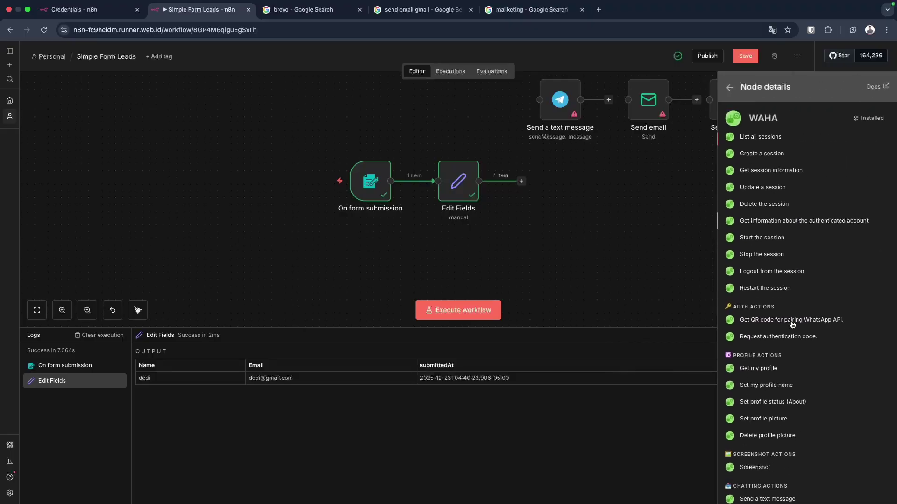
pyautogui.scroll(-4, 792, 325)
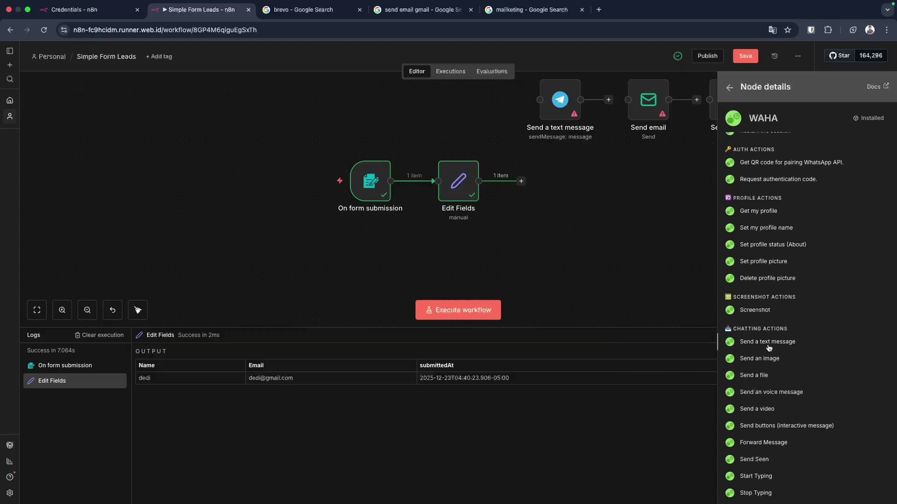
pyautogui.click(769, 346)
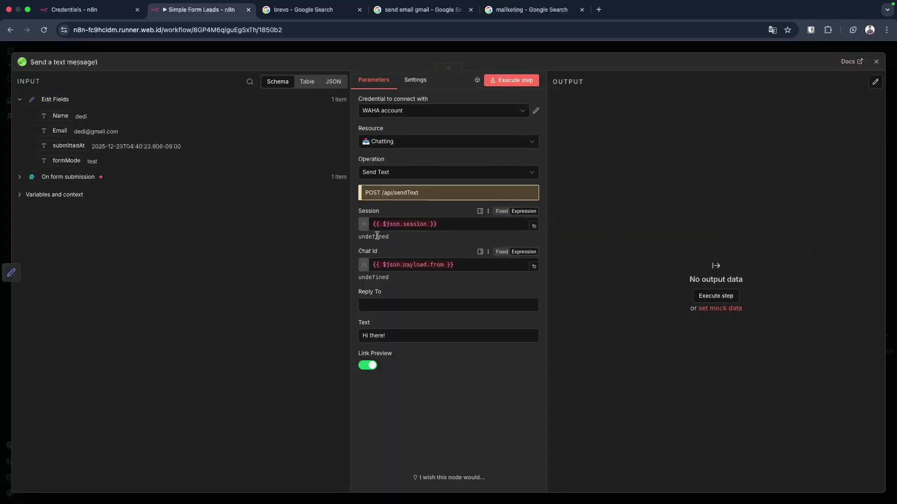
# Replace 'Hi there!' in the WAHA Text with 'Ada leads baru, emailnya = {{ $json.Email }}'.
pyautogui.click(465, 266)
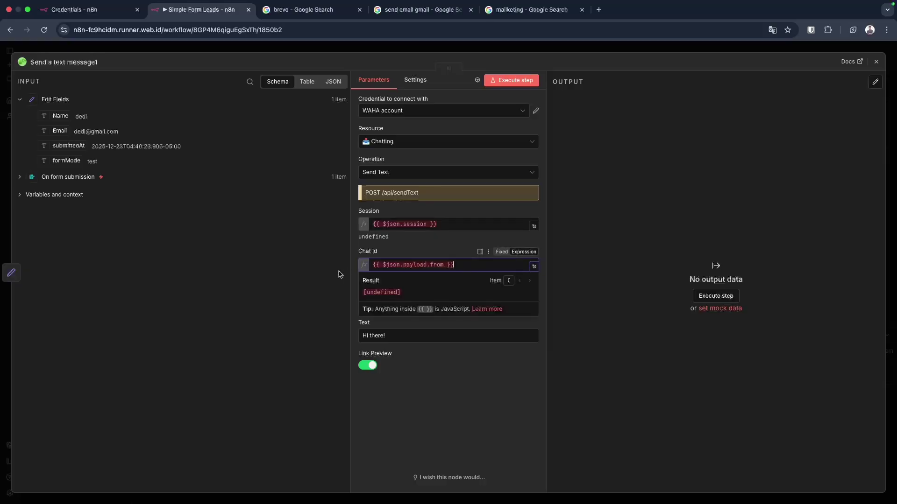
pyautogui.click(399, 303)
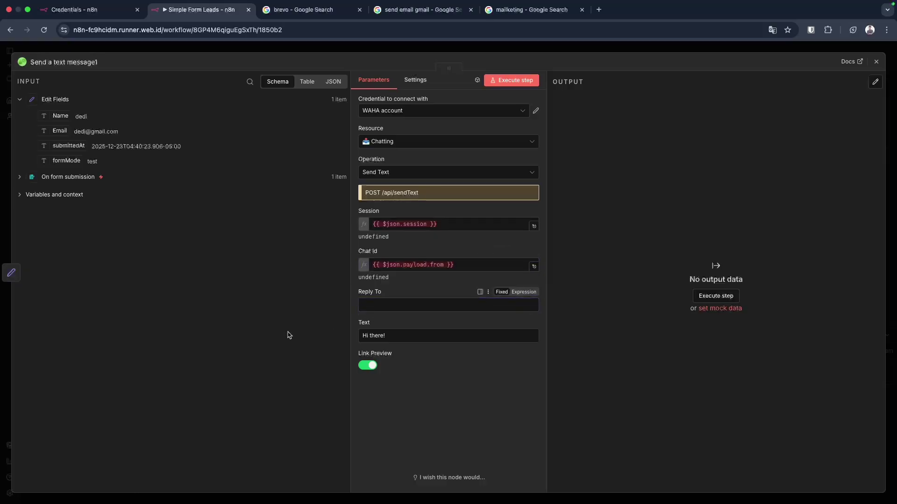
pyautogui.moveTo(389, 336); pyautogui.dragTo(348, 338)
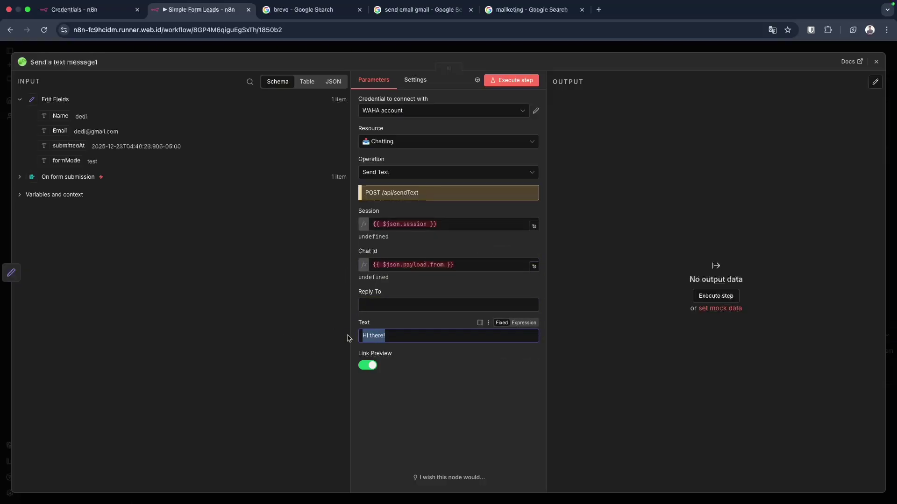
pyautogui.press('BackSpace')
pyautogui.write('Ada leads baru, emailnya =')
pyautogui.press('BackSpace')
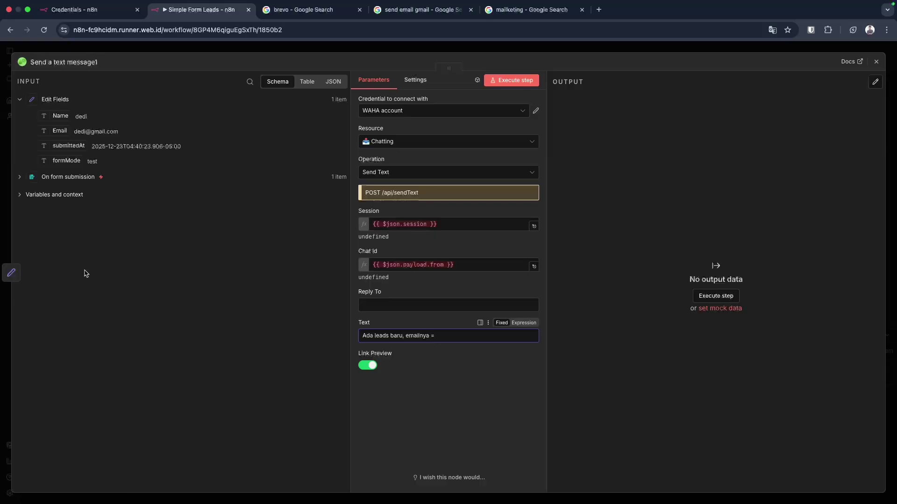
pyautogui.moveTo(60, 131); pyautogui.dragTo(461, 334)
pyautogui.click(472, 421)
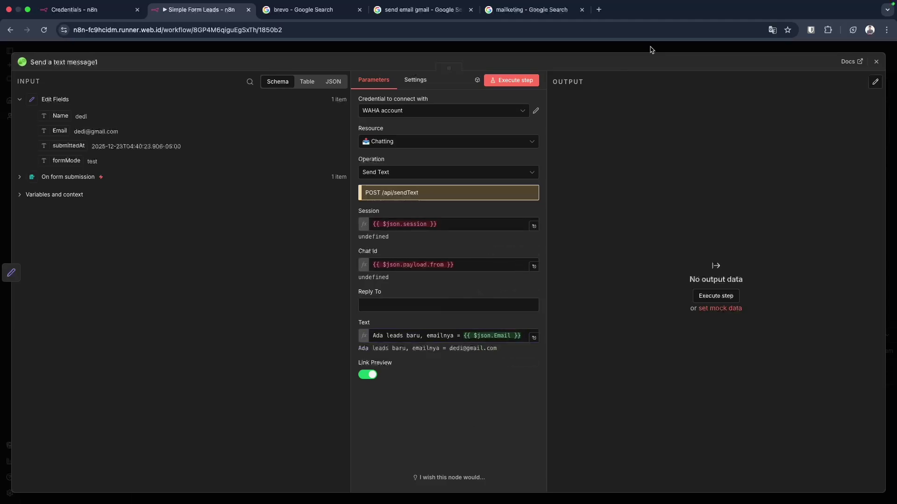
pyautogui.click(669, 47)
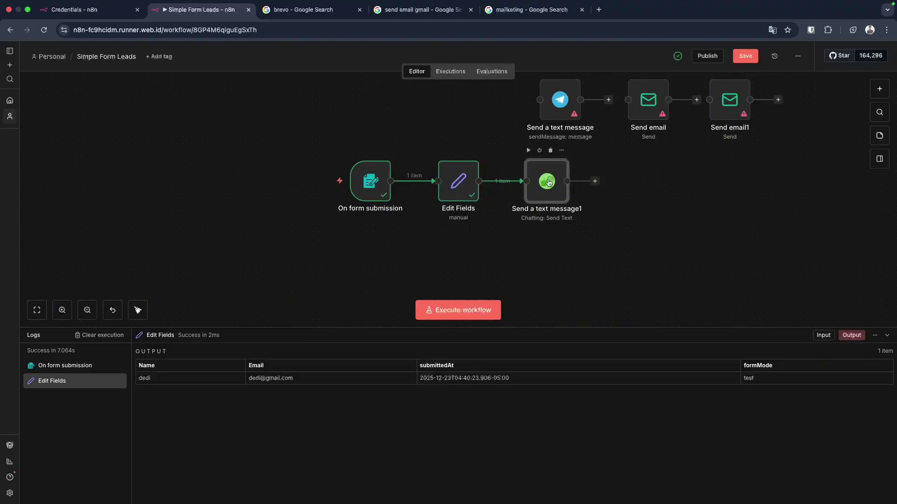
# Nudge the WAHA node right and review the form trigger's settings.
pyautogui.moveTo(549, 185); pyautogui.dragTo(559, 182)
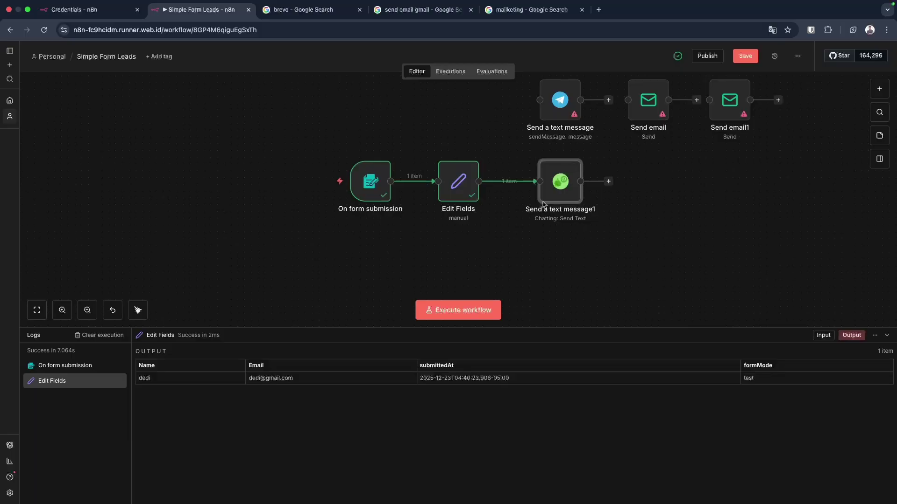
pyautogui.doubleClick(370, 193)
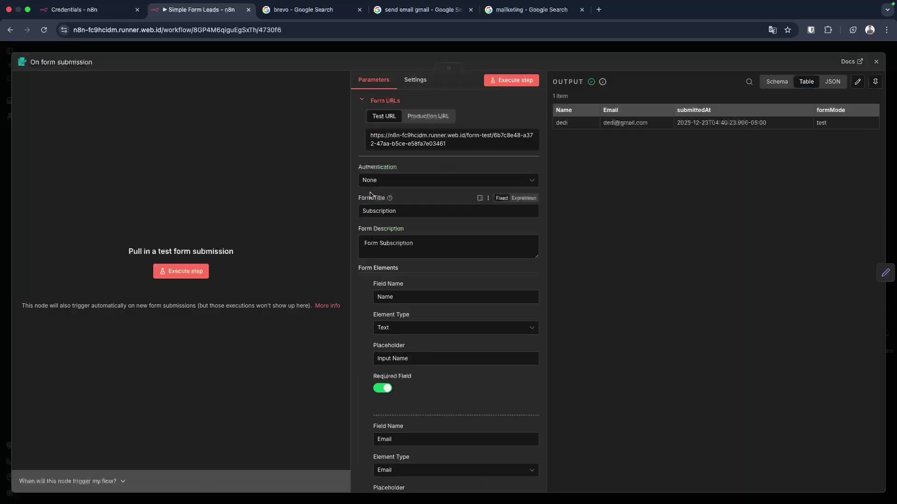
pyautogui.scroll(-3, 432, 351)
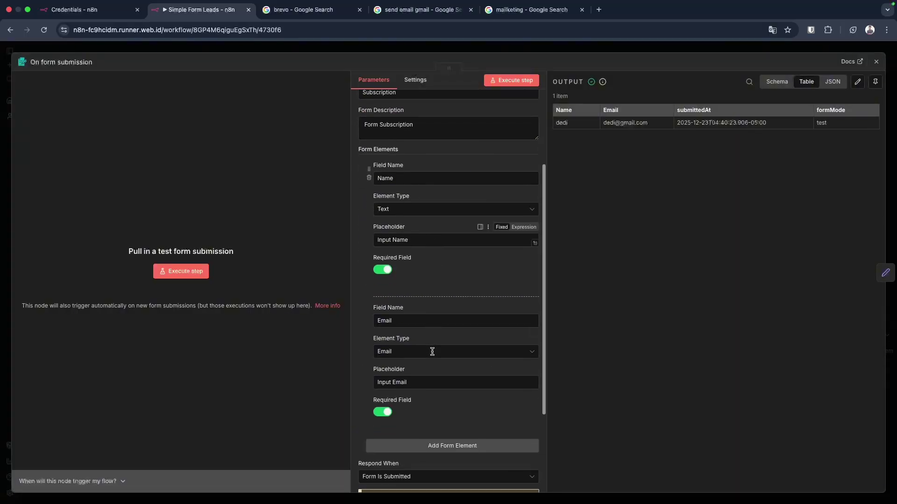
pyautogui.scroll(-3, 432, 351)
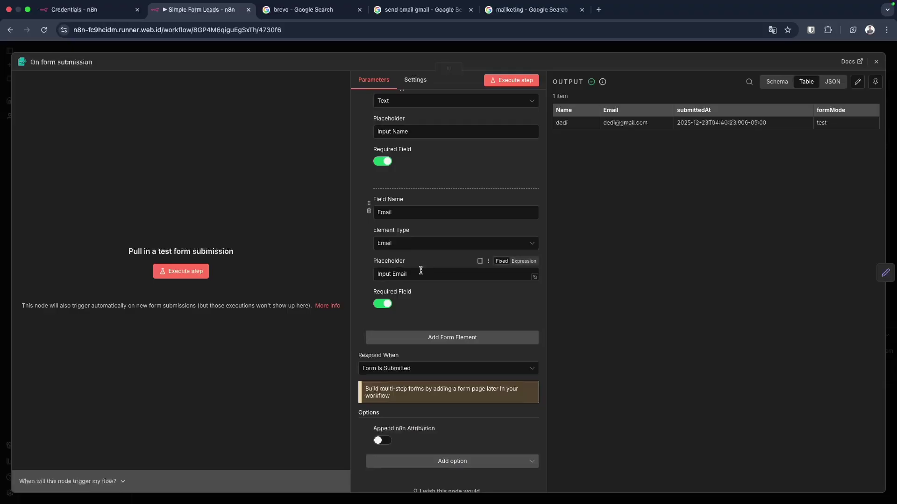
pyautogui.click(876, 62)
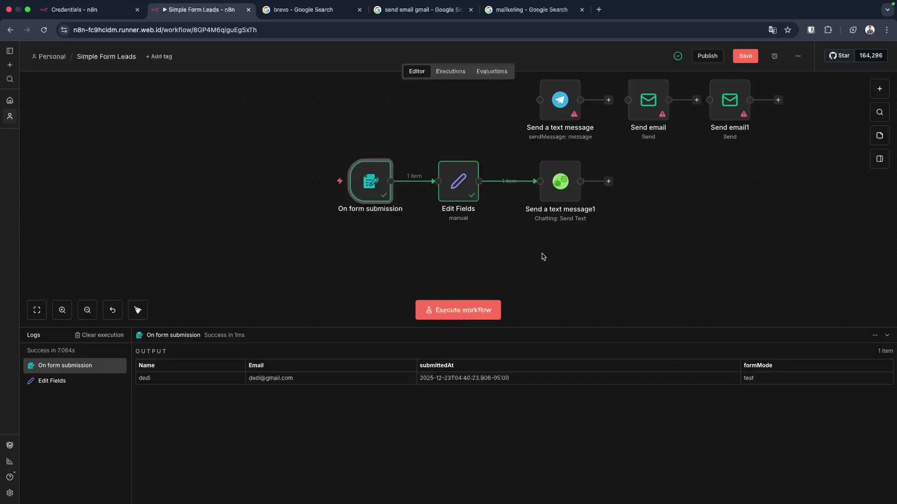
# Align the nodes in a row, then unlink Send a text message1 from Edit Fields and place it beside Telegram.
pyautogui.moveTo(565, 187); pyautogui.dragTo(565, 181)
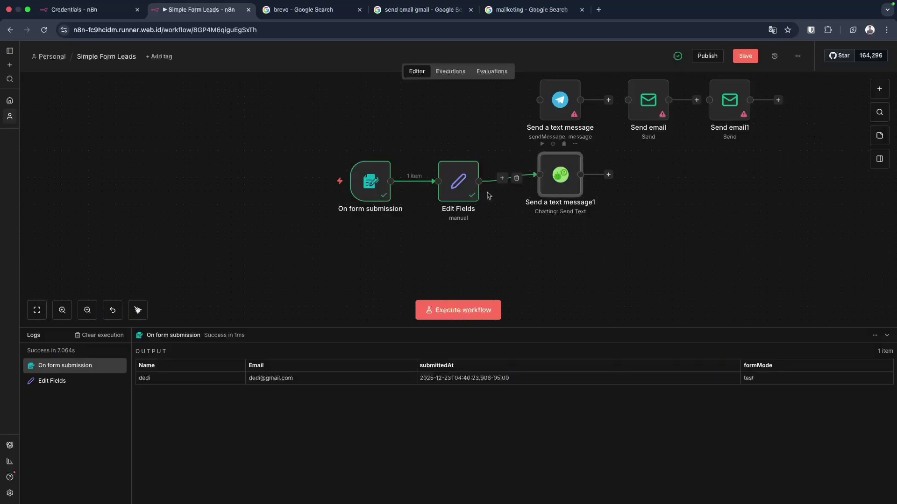
pyautogui.moveTo(299, 123); pyautogui.dragTo(436, 217)
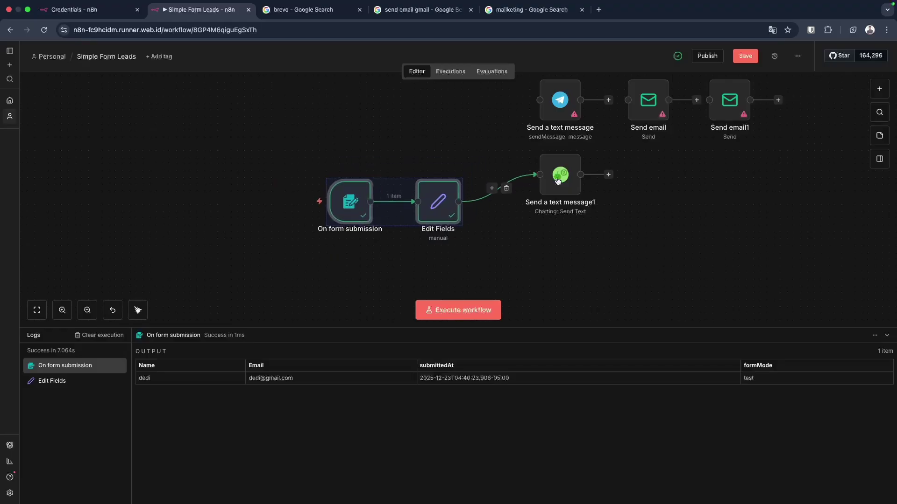
pyautogui.moveTo(560, 183); pyautogui.dragTo(521, 208)
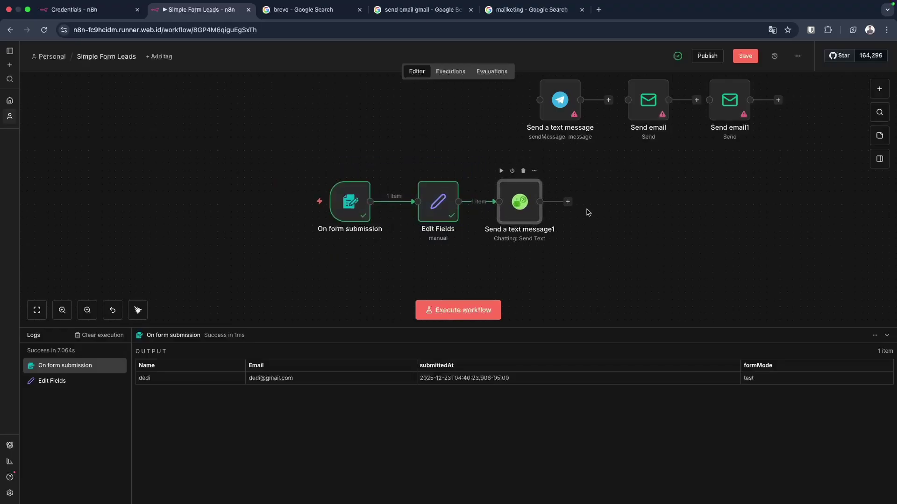
pyautogui.click(619, 227)
pyautogui.moveTo(431, 223)
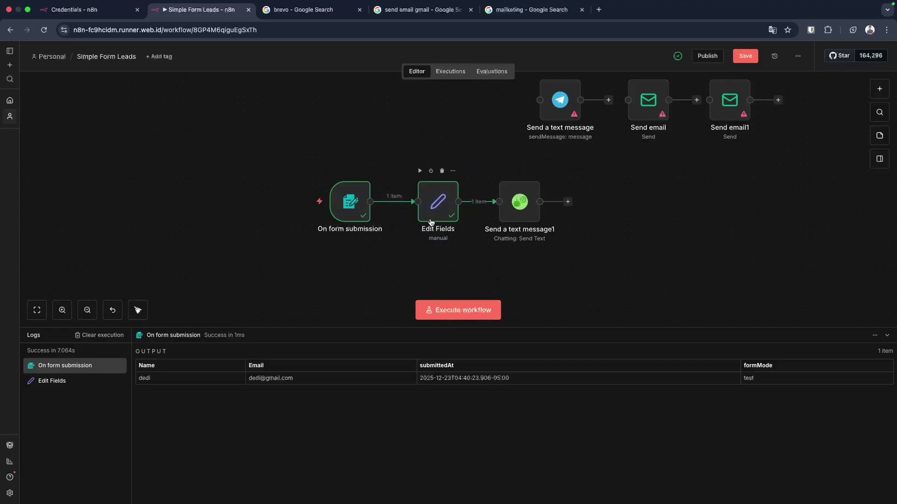
pyautogui.moveTo(431, 222); pyautogui.dragTo(424, 222)
pyautogui.moveTo(519, 213)
pyautogui.mouseDown()
pyautogui.moveTo(506, 213)
pyautogui.moveTo(513, 212)
pyautogui.mouseUp()
pyautogui.click(574, 235)
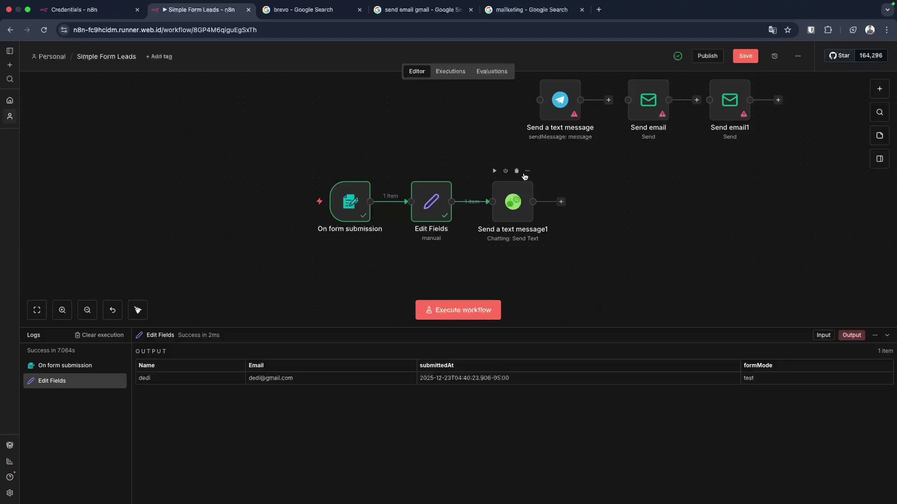
pyautogui.click(480, 203)
pyautogui.moveTo(499, 199); pyautogui.dragTo(465, 104)
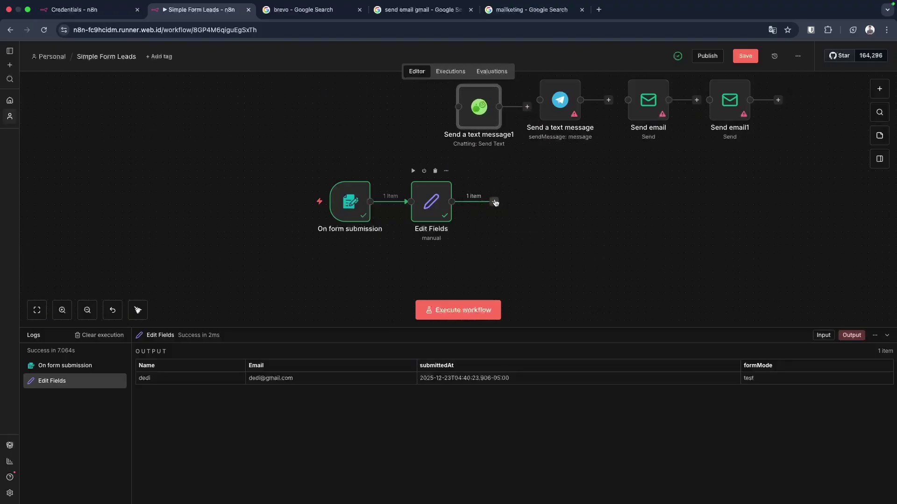
# Search 'gmail' for a new step after Edit Fields and add Gmail's Send a message action.
pyautogui.click(494, 201)
pyautogui.write('gmail')
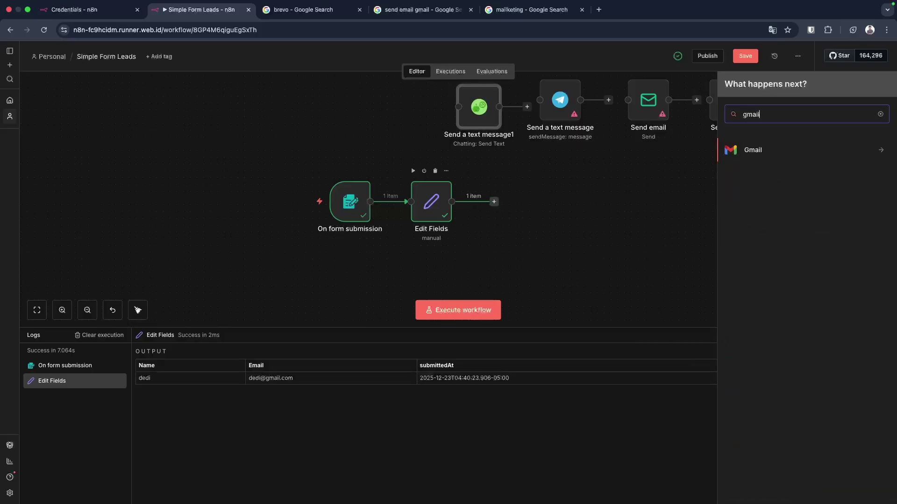
pyautogui.click(763, 151)
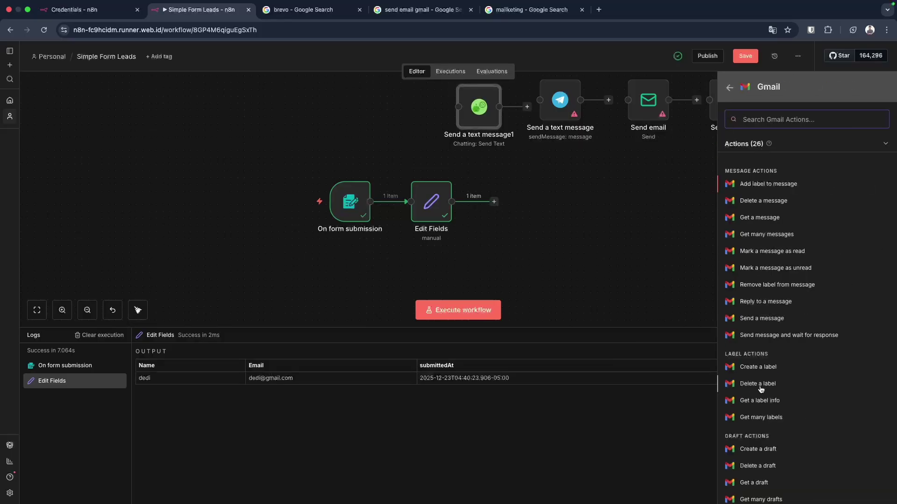
pyautogui.scroll(-3, 760, 388)
pyautogui.scroll(4, 761, 389)
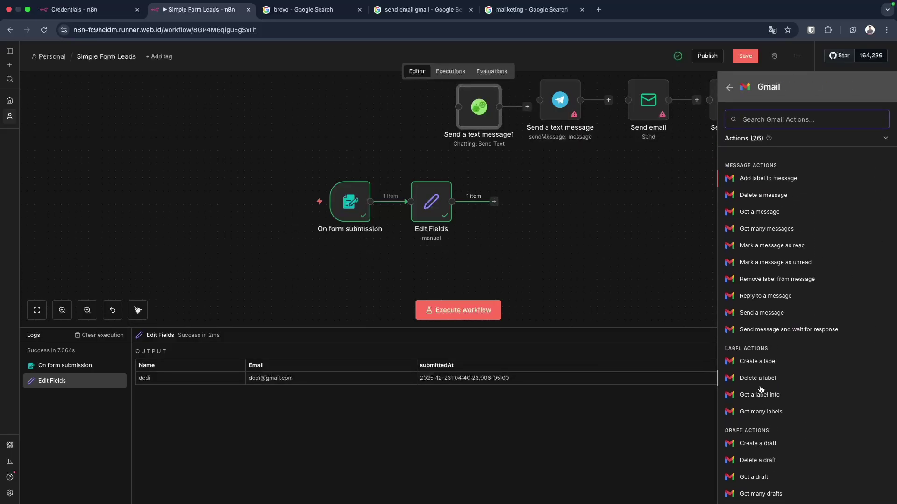
pyautogui.scroll(-3, 761, 389)
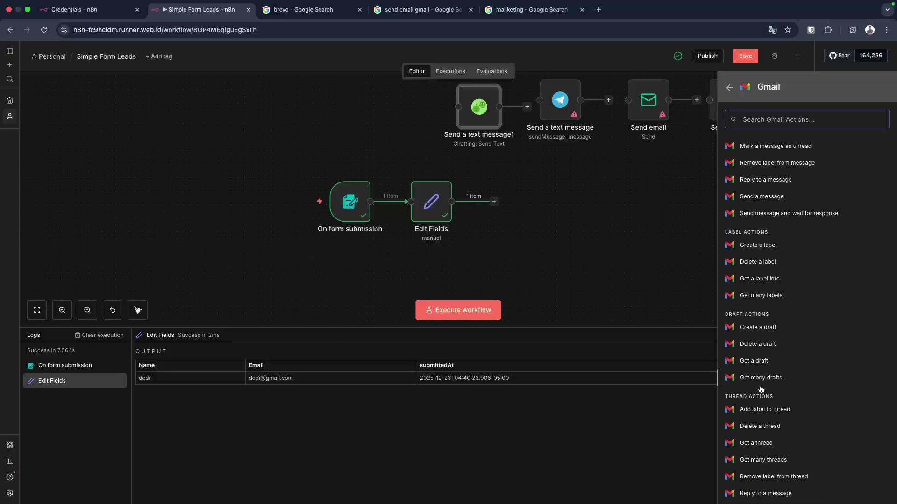
pyautogui.scroll(2, 764, 269)
pyautogui.scroll(-3, 764, 269)
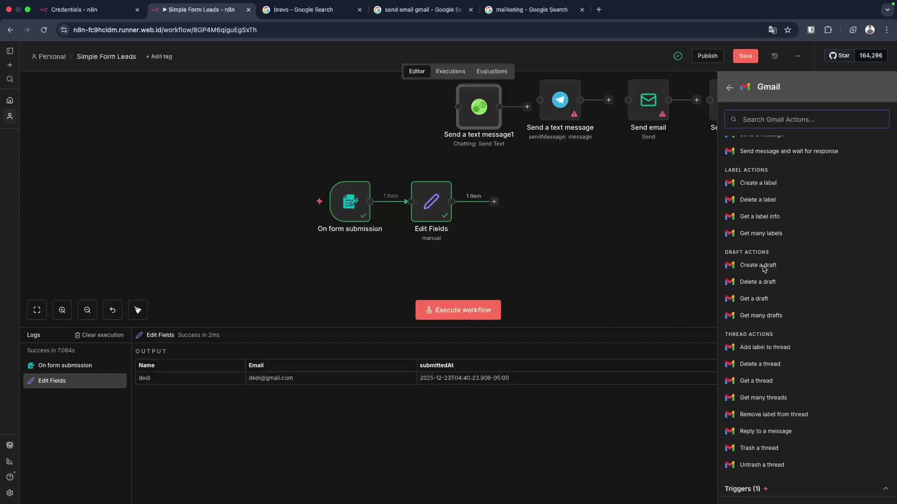
pyautogui.scroll(5, 764, 270)
pyautogui.scroll(1, 764, 270)
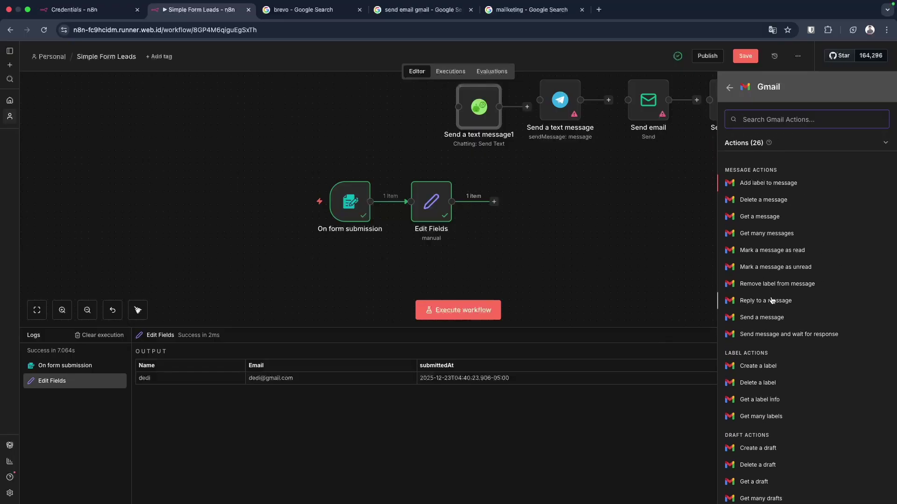
pyautogui.click(762, 318)
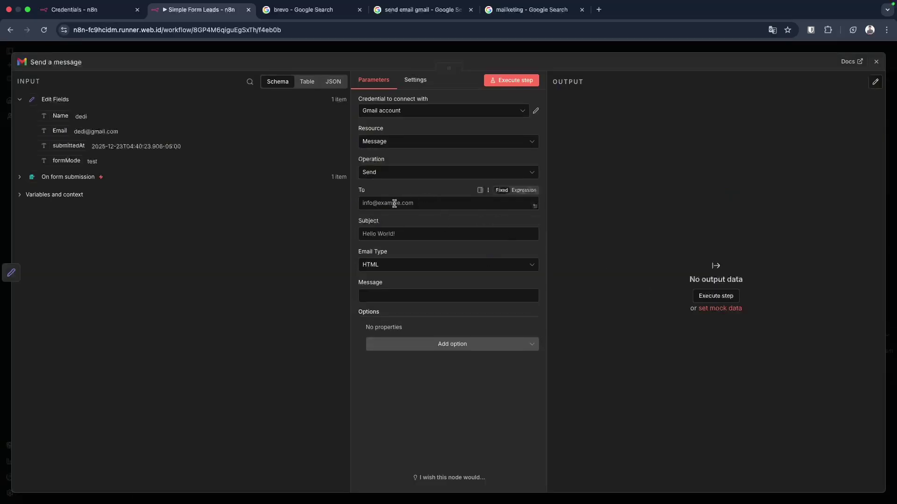
# Map the form's Email field into To, enter the subject 'Thanks to join ...', and close the node.
pyautogui.moveTo(74, 133); pyautogui.dragTo(411, 204)
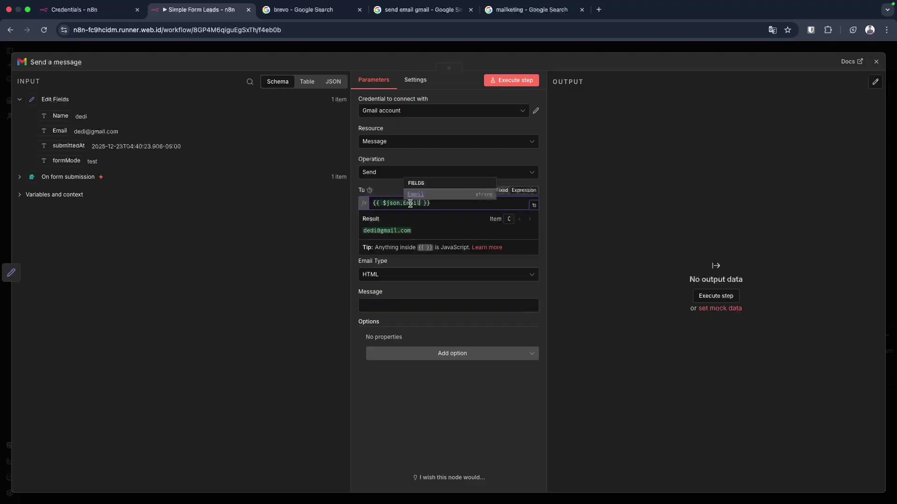
pyautogui.click(321, 249)
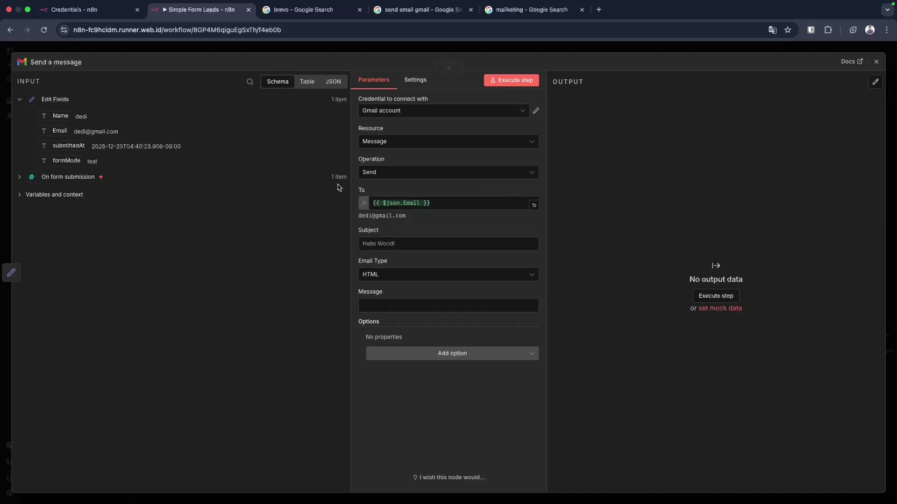
pyautogui.click(414, 244)
pyautogui.write('Thanks to join ...')
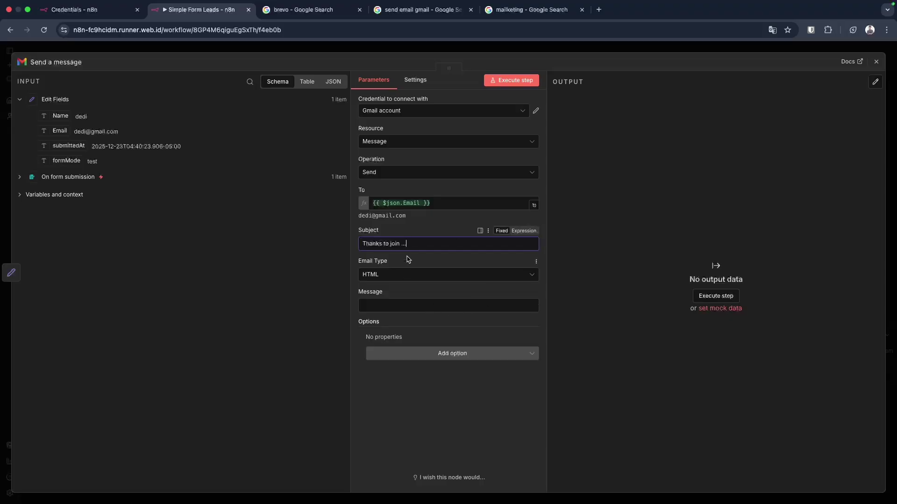
pyautogui.click(387, 304)
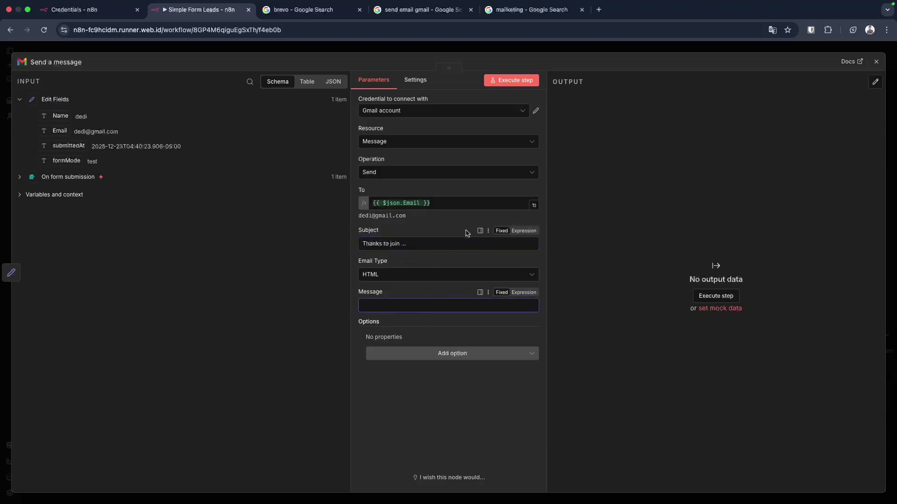
pyautogui.click(648, 49)
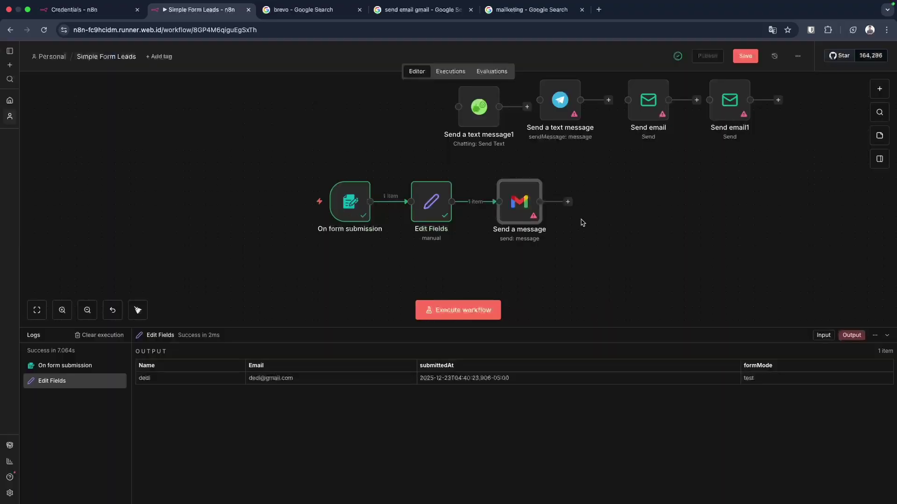
pyautogui.moveTo(523, 212); pyautogui.dragTo(536, 205)
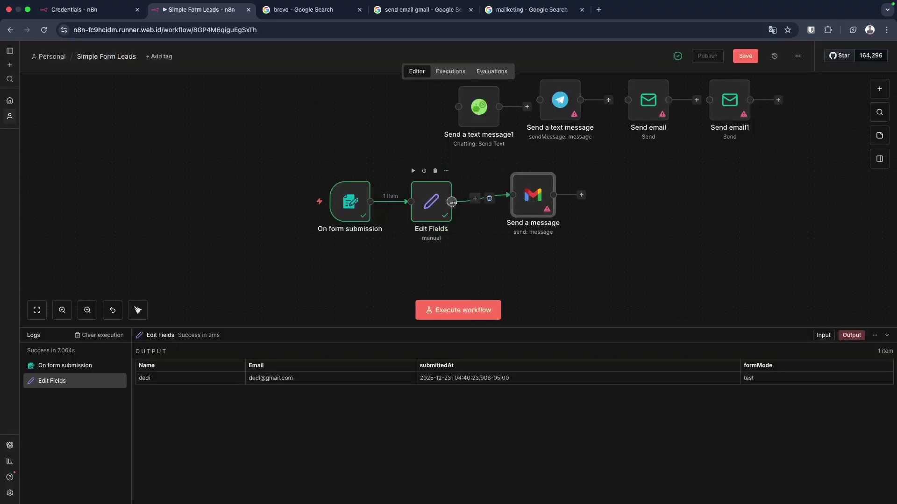
pyautogui.click(452, 202)
pyautogui.write('gmail')
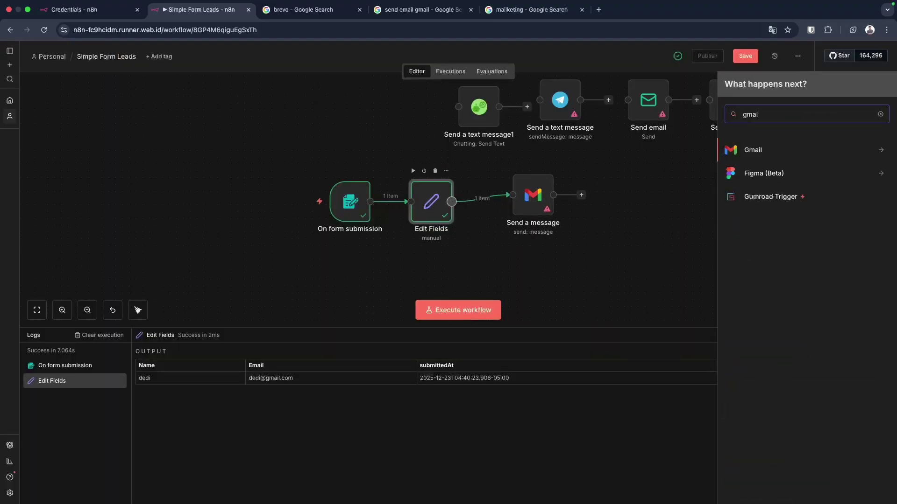
pyautogui.click(762, 150)
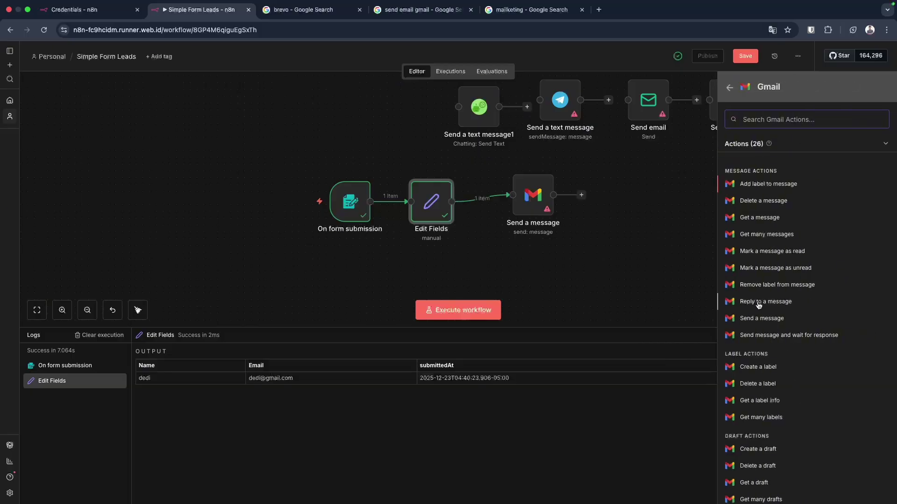
pyautogui.click(676, 277)
pyautogui.moveTo(542, 203); pyautogui.dragTo(527, 205)
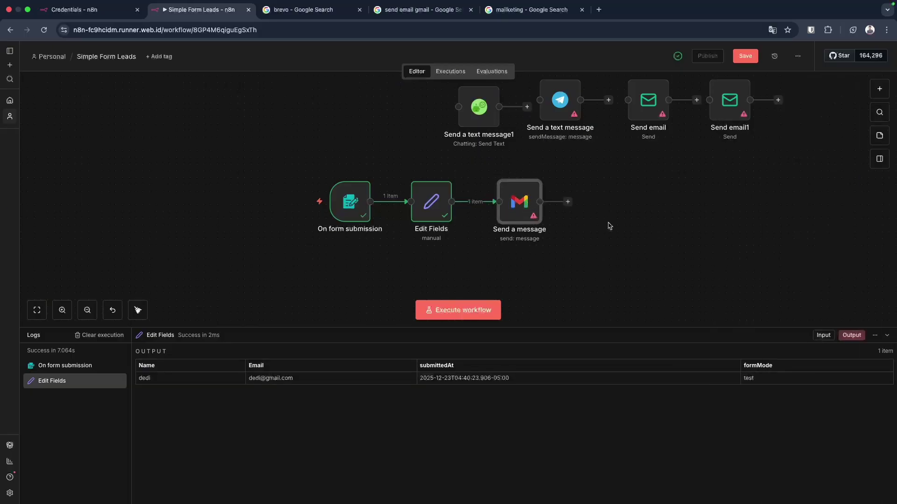
pyautogui.moveTo(330, 216)
pyautogui.moveTo(359, 203)
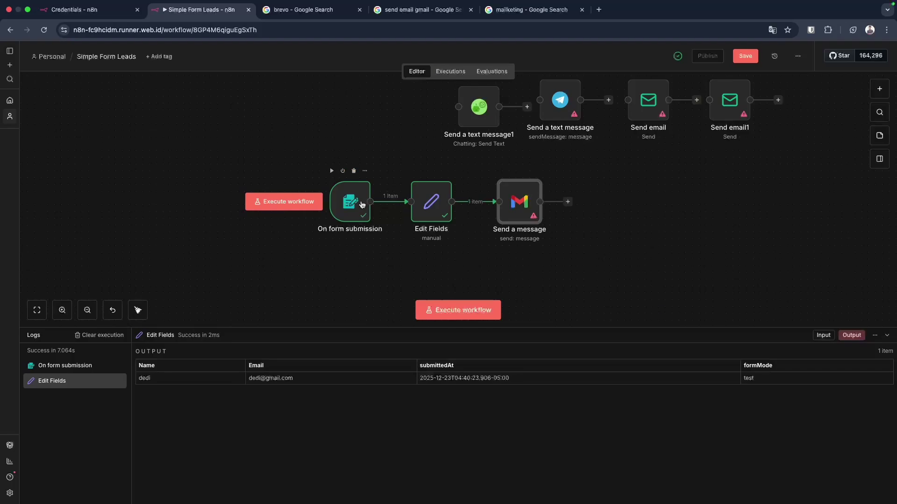
pyautogui.doubleClick(447, 213)
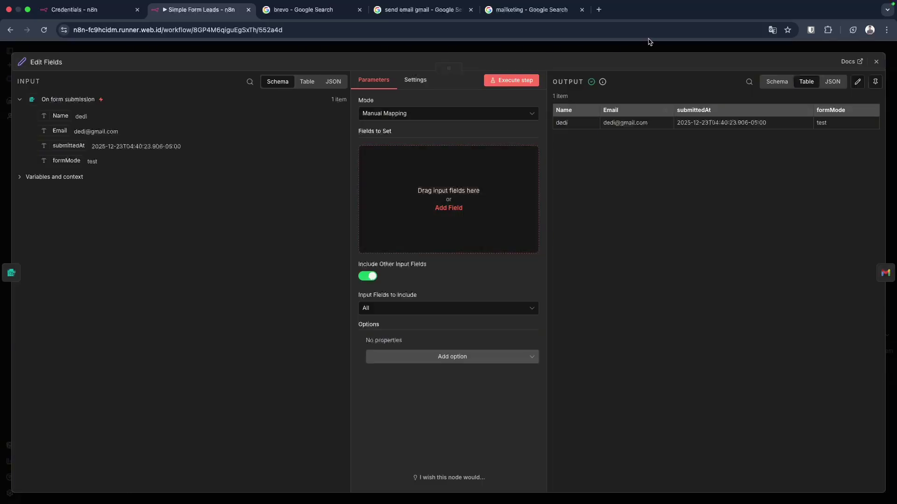
pyautogui.click(652, 47)
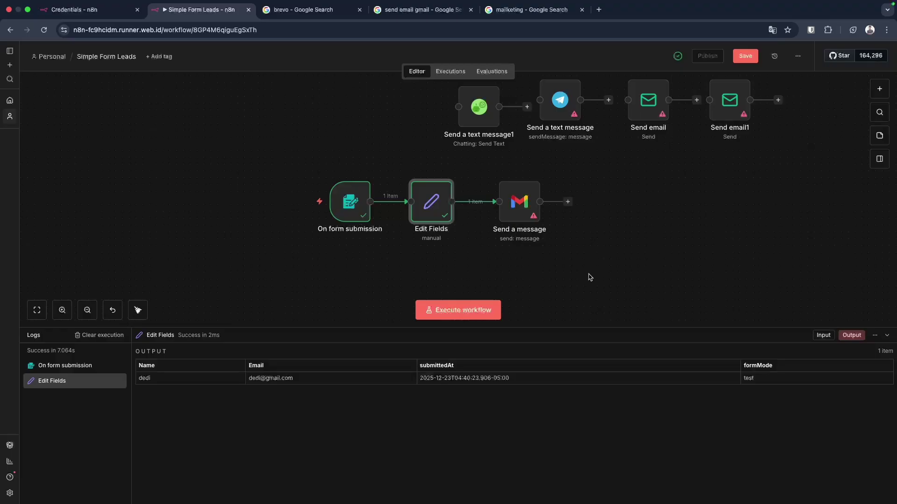
# Save the workflow, align Send a text message1 and Edit Fields in their rows, then save again.
pyautogui.click(749, 58)
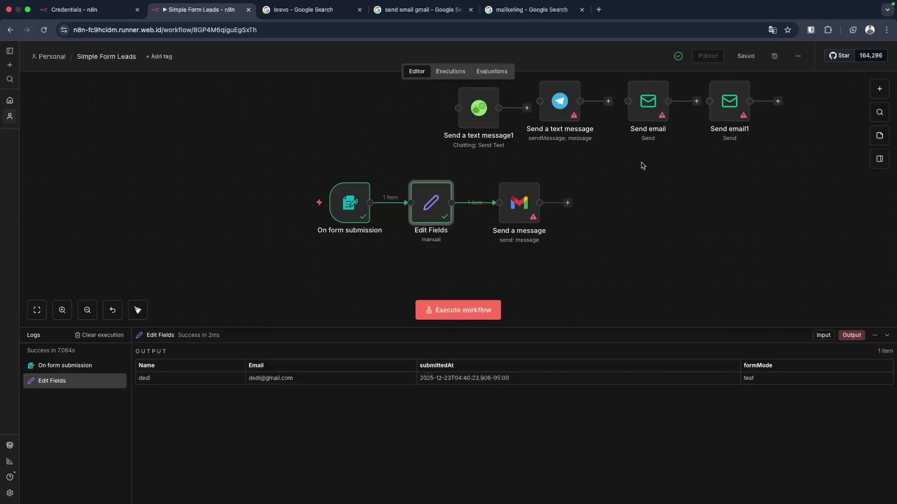
pyautogui.scroll(1, 643, 165)
pyautogui.hscroll(1, 643, 165)
pyautogui.scroll(1, 642, 166)
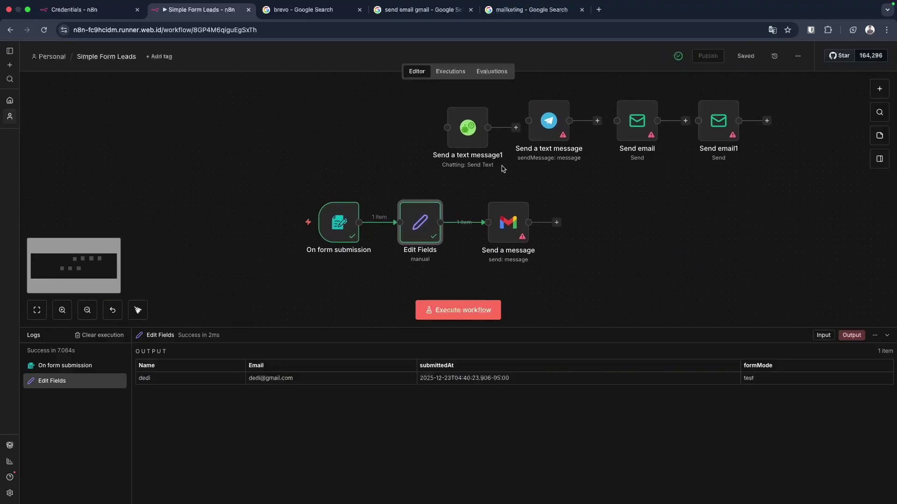
pyautogui.moveTo(471, 128); pyautogui.dragTo(470, 121)
pyautogui.click(650, 269)
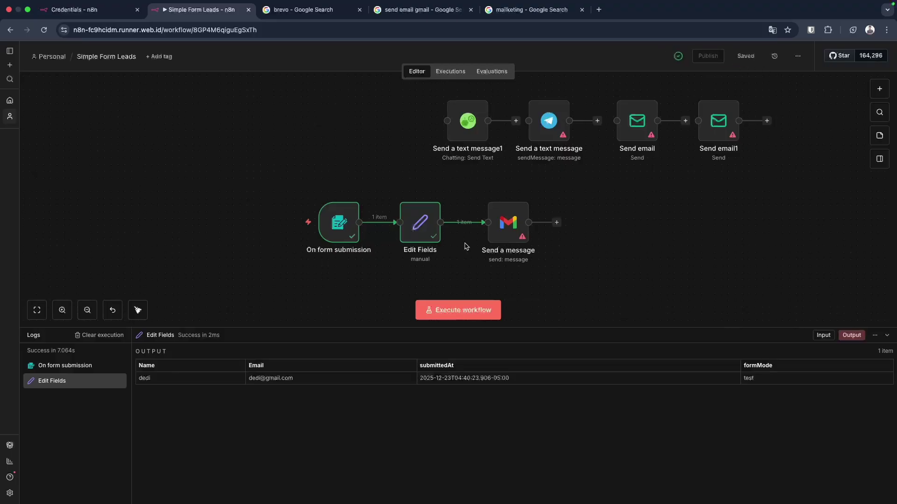
pyautogui.moveTo(417, 234); pyautogui.dragTo(424, 231)
pyautogui.click(673, 227)
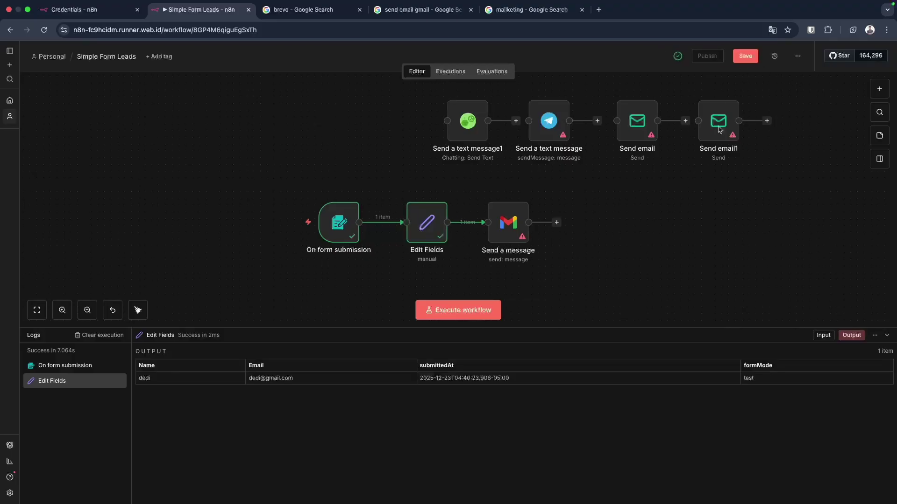
pyautogui.click(747, 57)
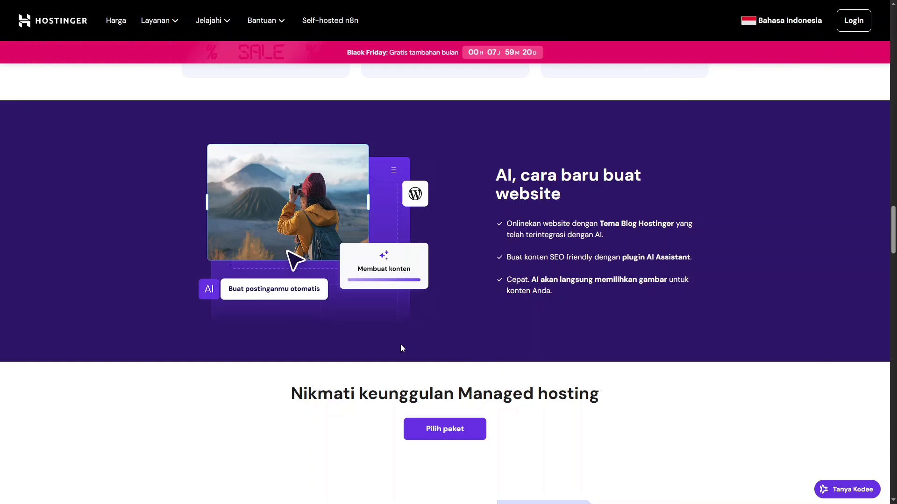
# Scroll to the 'AI, cara baru buat website' heading and briefly highlight it.
pyautogui.scroll(2, 515, 265)
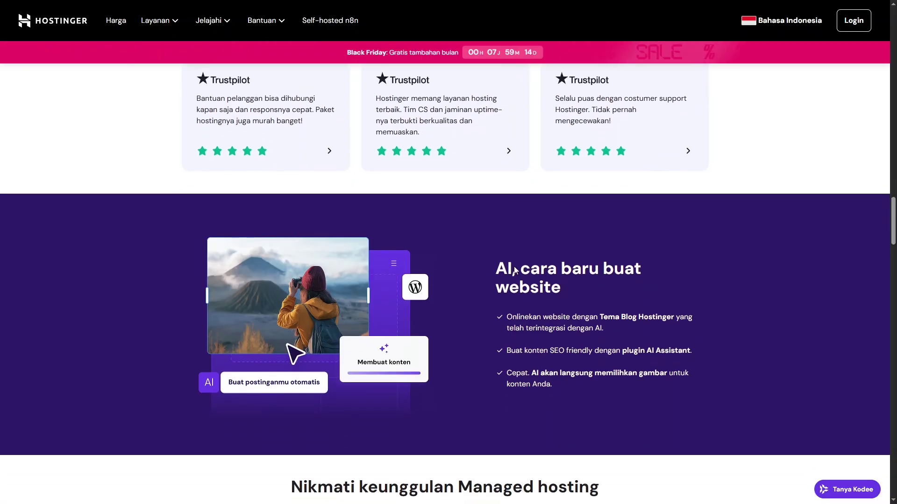
pyautogui.scroll(-1, 533, 300)
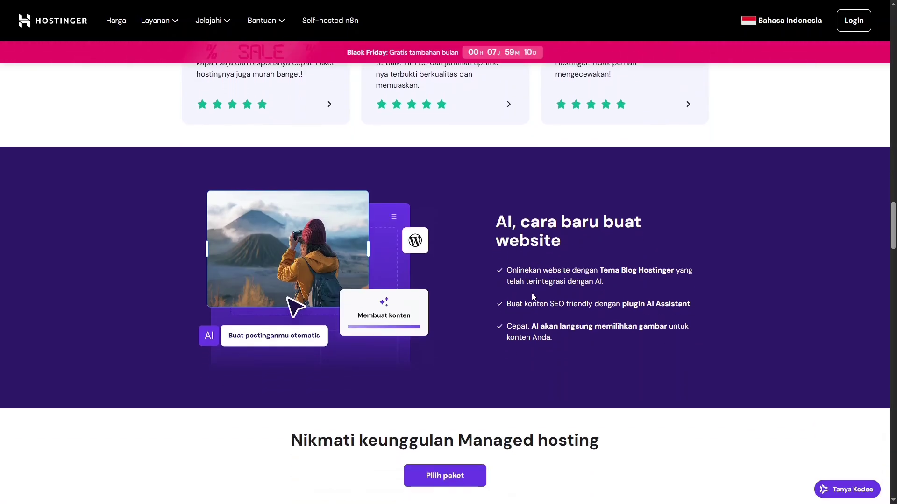
pyautogui.scroll(-1, 471, 264)
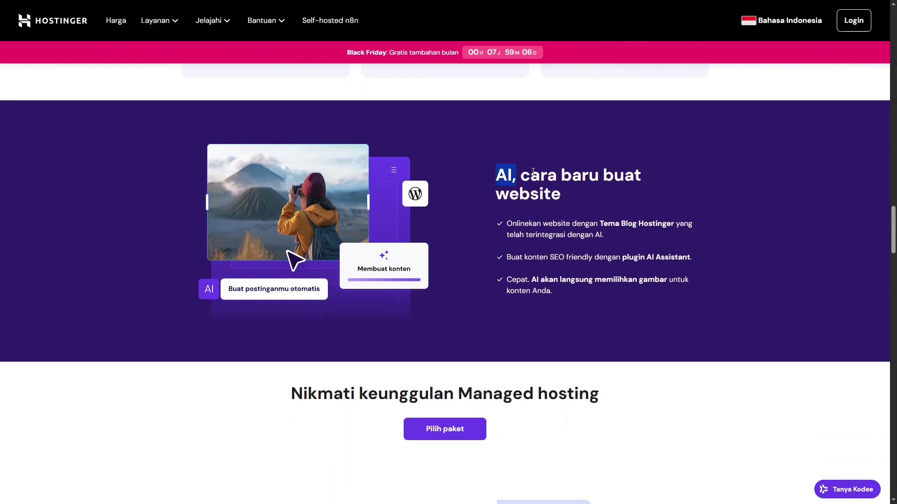
pyautogui.moveTo(533, 172); pyautogui.dragTo(649, 197)
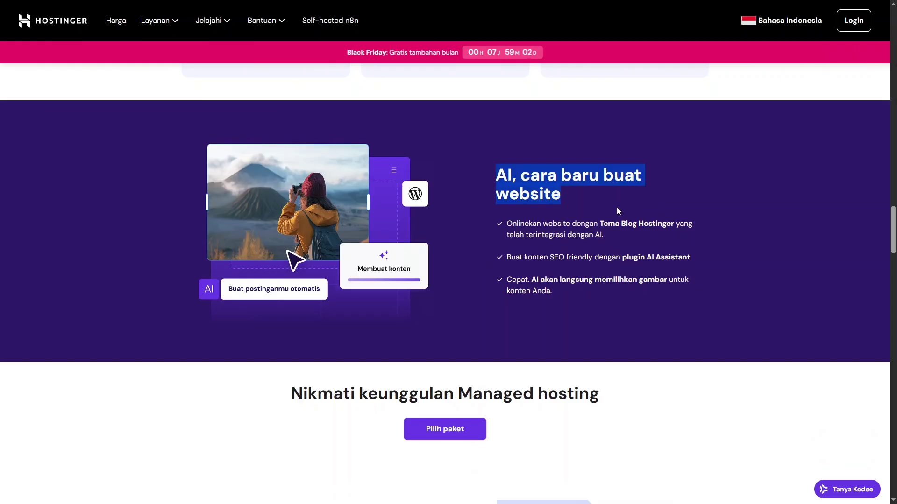
pyautogui.click(552, 201)
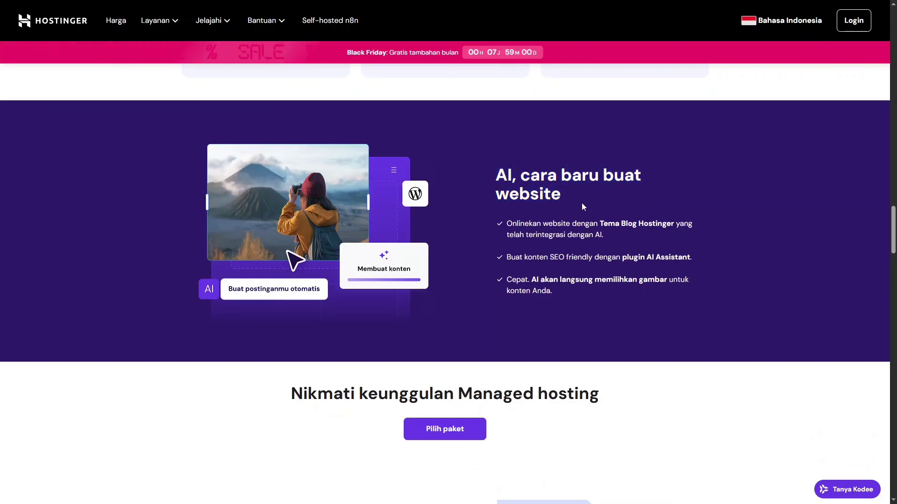
# Scroll down through the hosting page's feature sections.
pyautogui.scroll(-5, 584, 205)
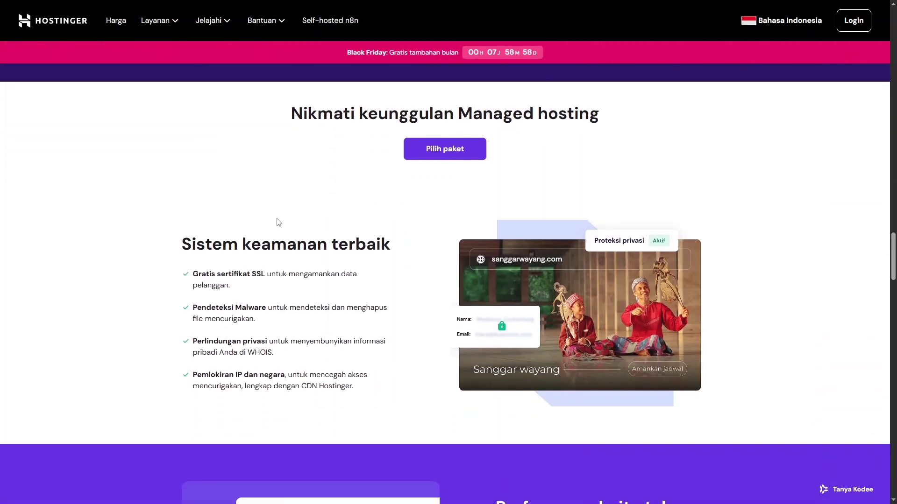
pyautogui.scroll(-1, 275, 290)
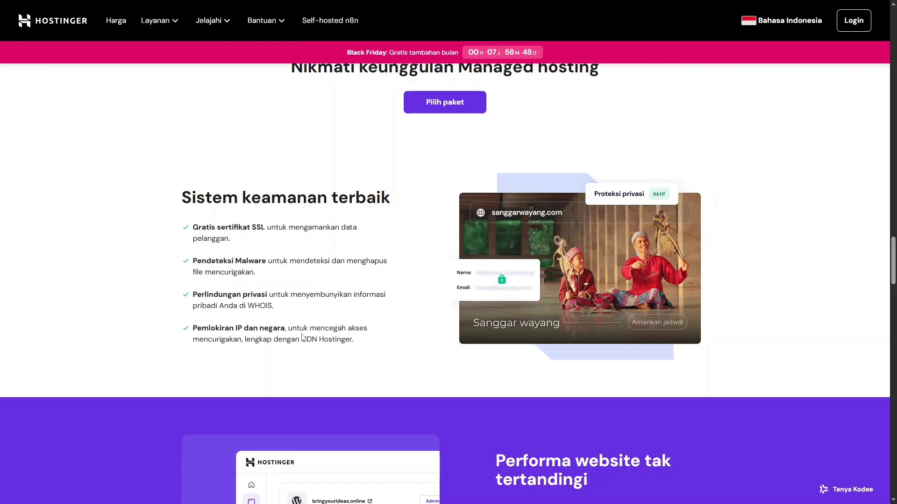
pyautogui.scroll(-3, 303, 337)
pyautogui.scroll(-3, 301, 330)
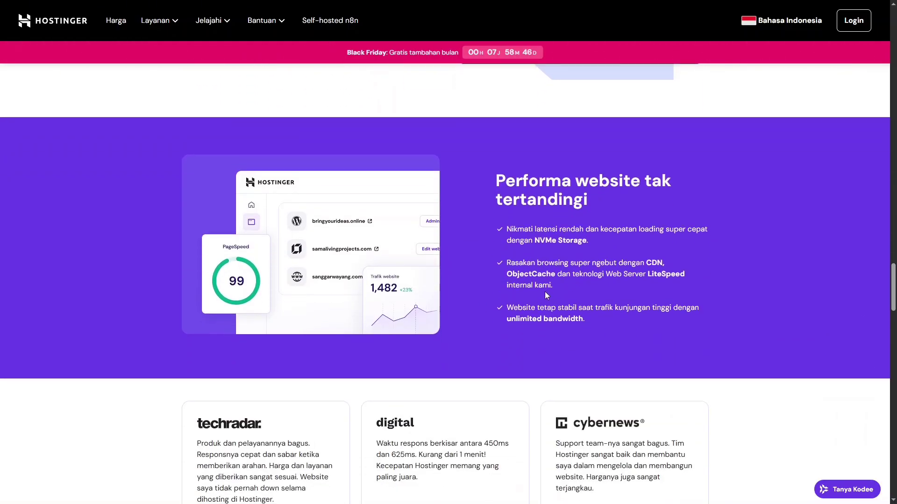
pyautogui.scroll(-1, 556, 213)
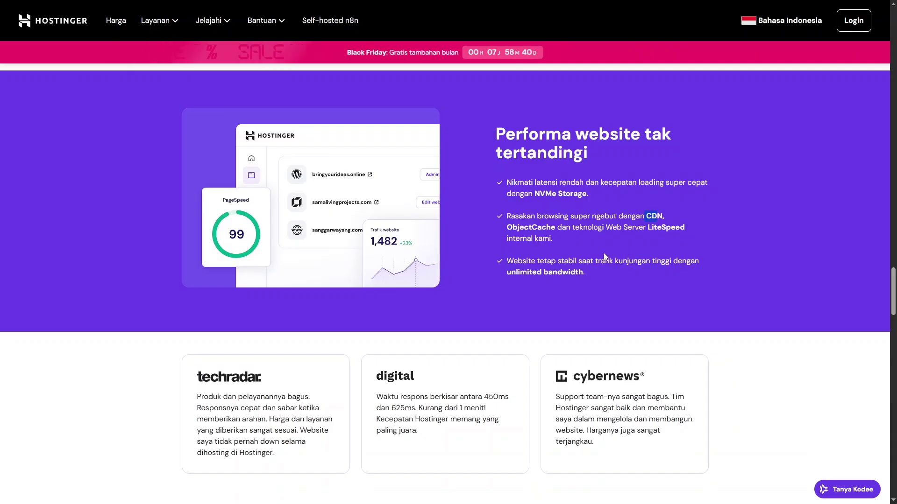
pyautogui.scroll(-3, 553, 267)
pyautogui.scroll(-8, 508, 277)
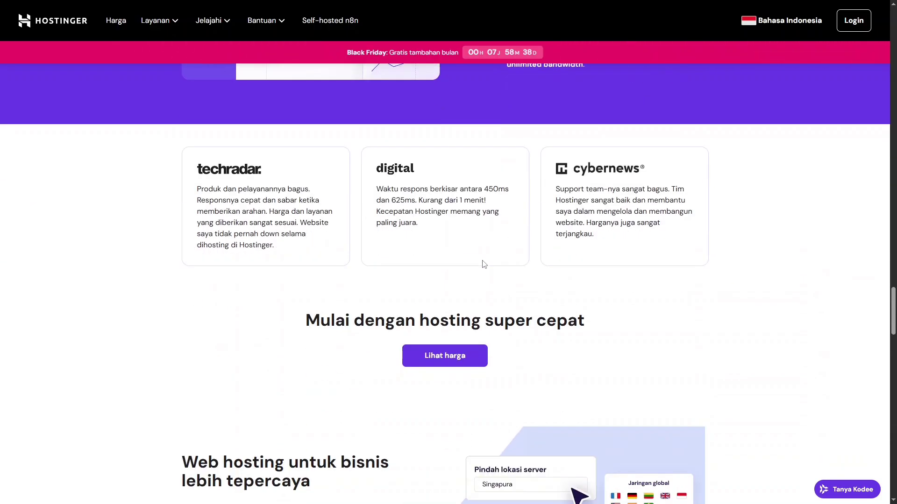
pyautogui.scroll(1, 355, 238)
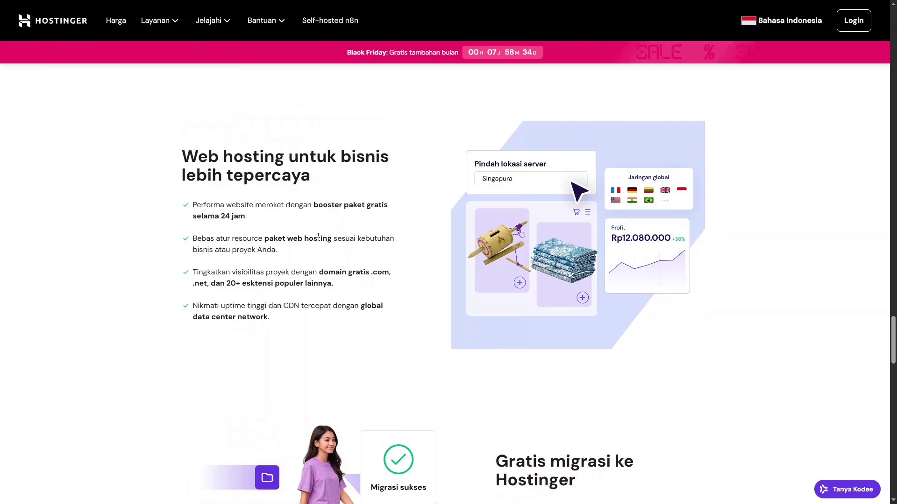
pyautogui.scroll(-4, 327, 241)
pyautogui.scroll(2, 309, 236)
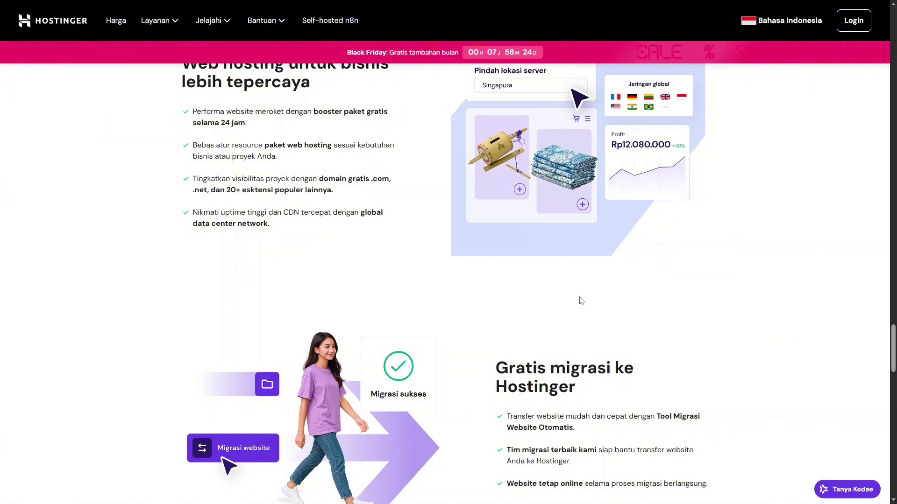
pyautogui.scroll(1, 580, 300)
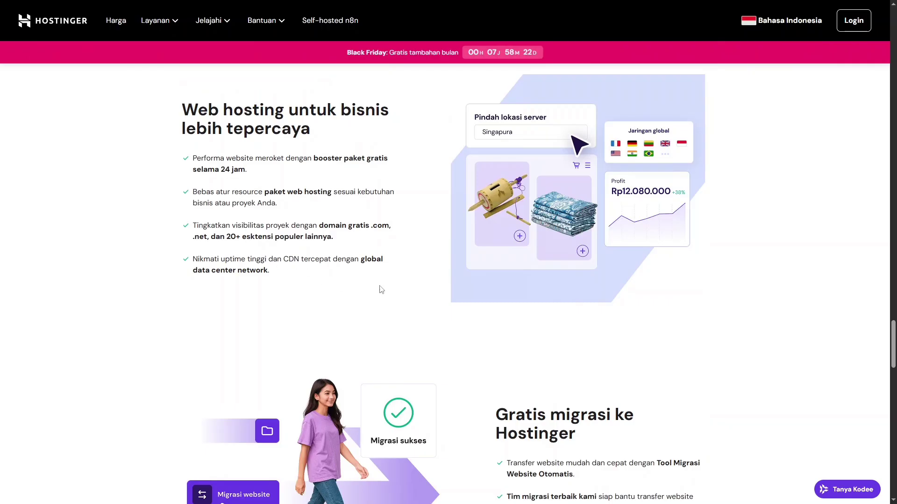
pyautogui.scroll(1, 409, 290)
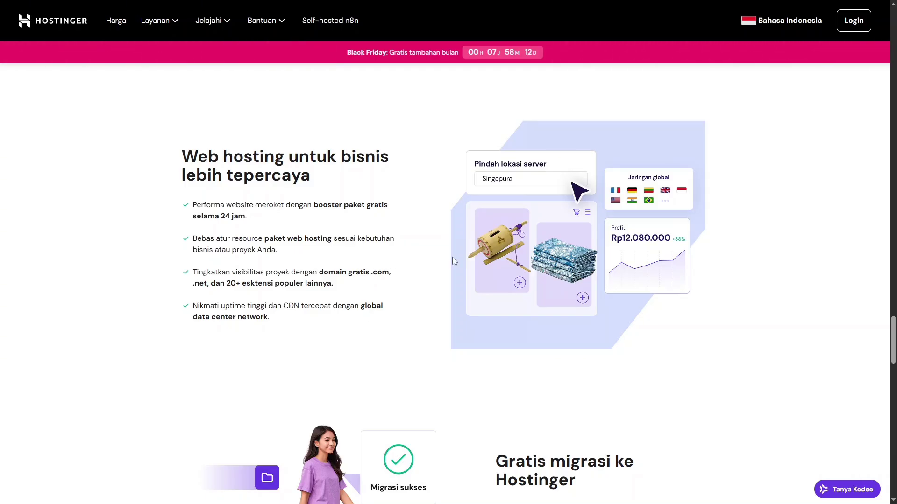
pyautogui.scroll(-5, 421, 248)
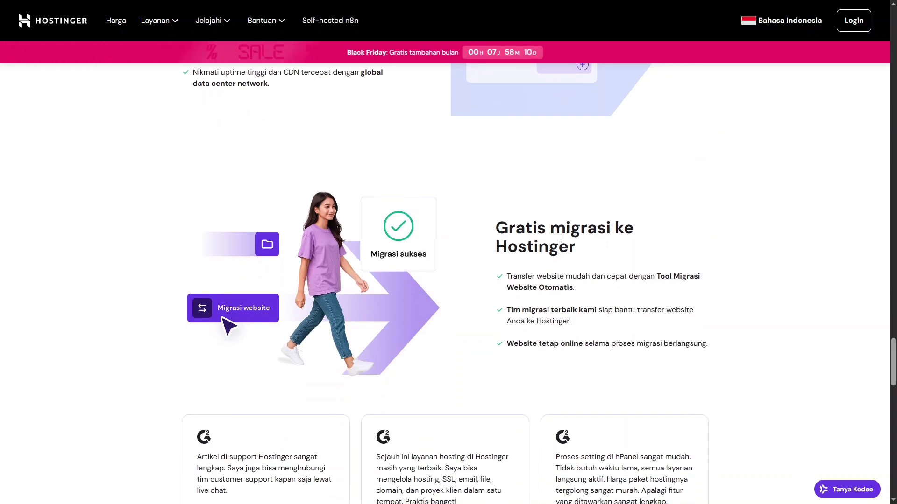
# Highlight 'Gratis migrasi' in the migration heading, then scroll down to the customer reviews.
pyautogui.moveTo(498, 230); pyautogui.dragTo(608, 229)
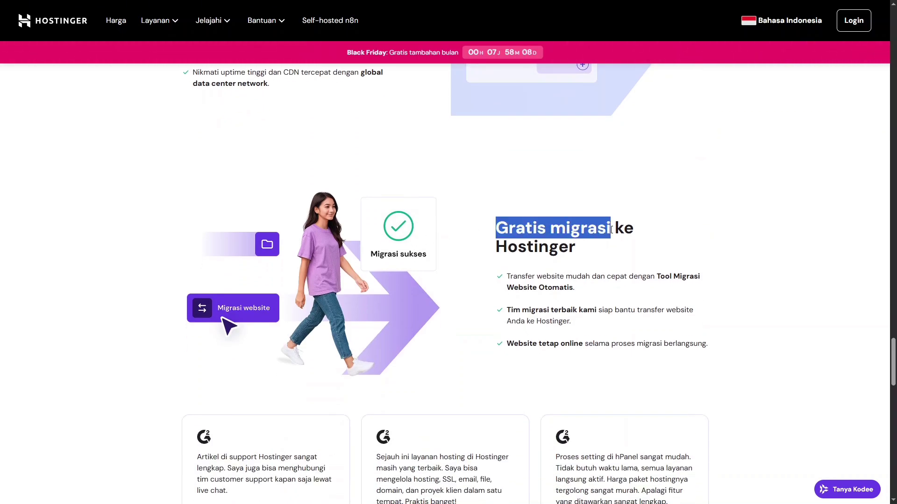
pyautogui.click(576, 250)
pyautogui.scroll(-5, 553, 250)
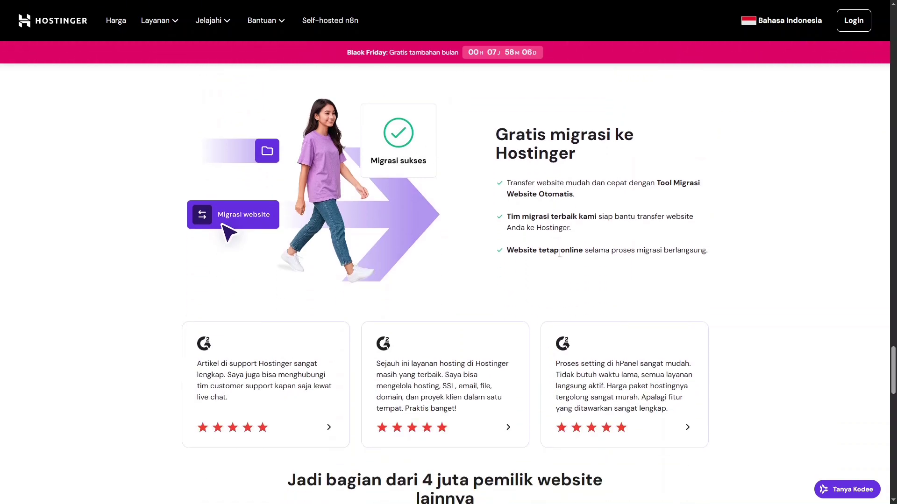
pyautogui.scroll(-3, 557, 249)
pyautogui.scroll(9, 555, 246)
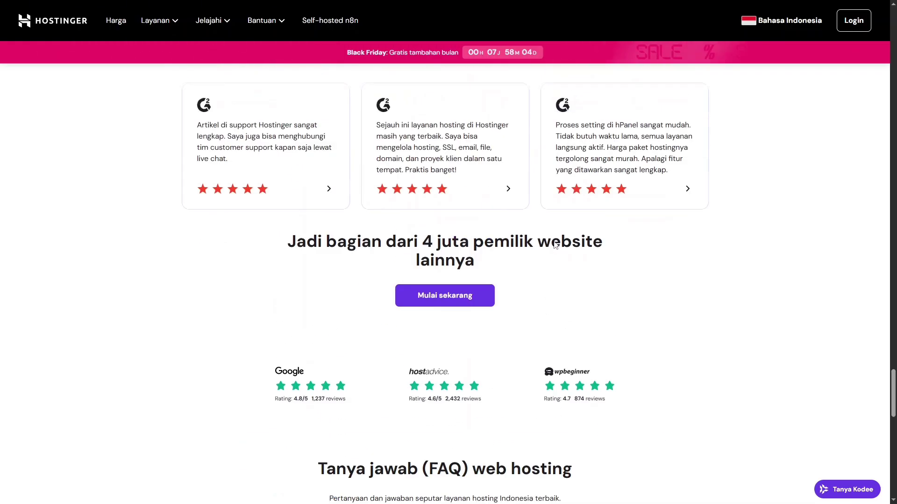
pyautogui.scroll(-2, 554, 241)
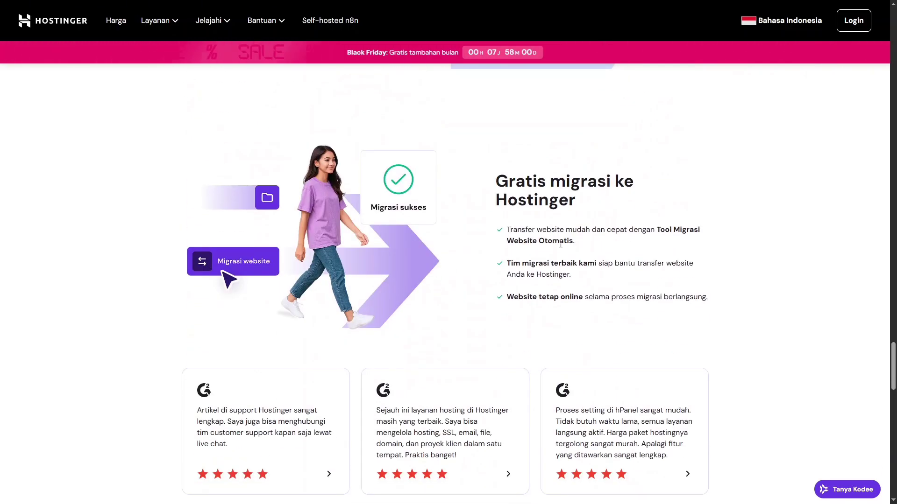
pyautogui.scroll(-1, 554, 241)
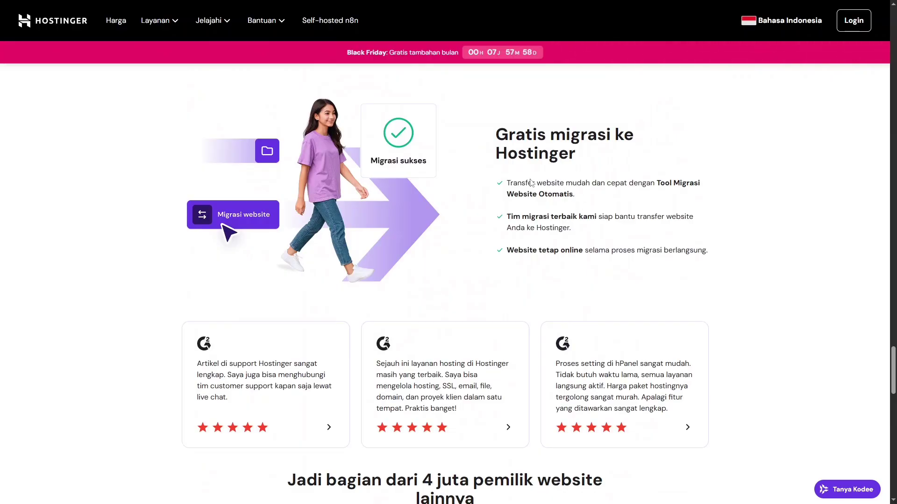
pyautogui.scroll(-1, 582, 267)
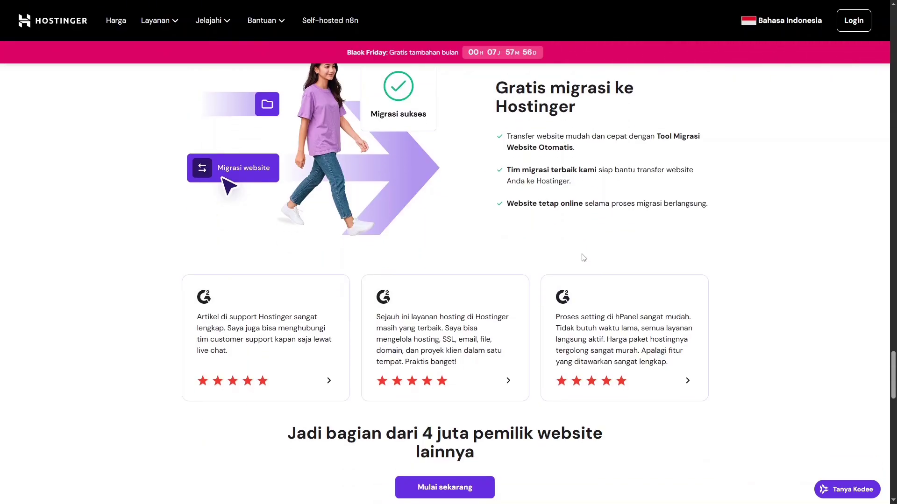